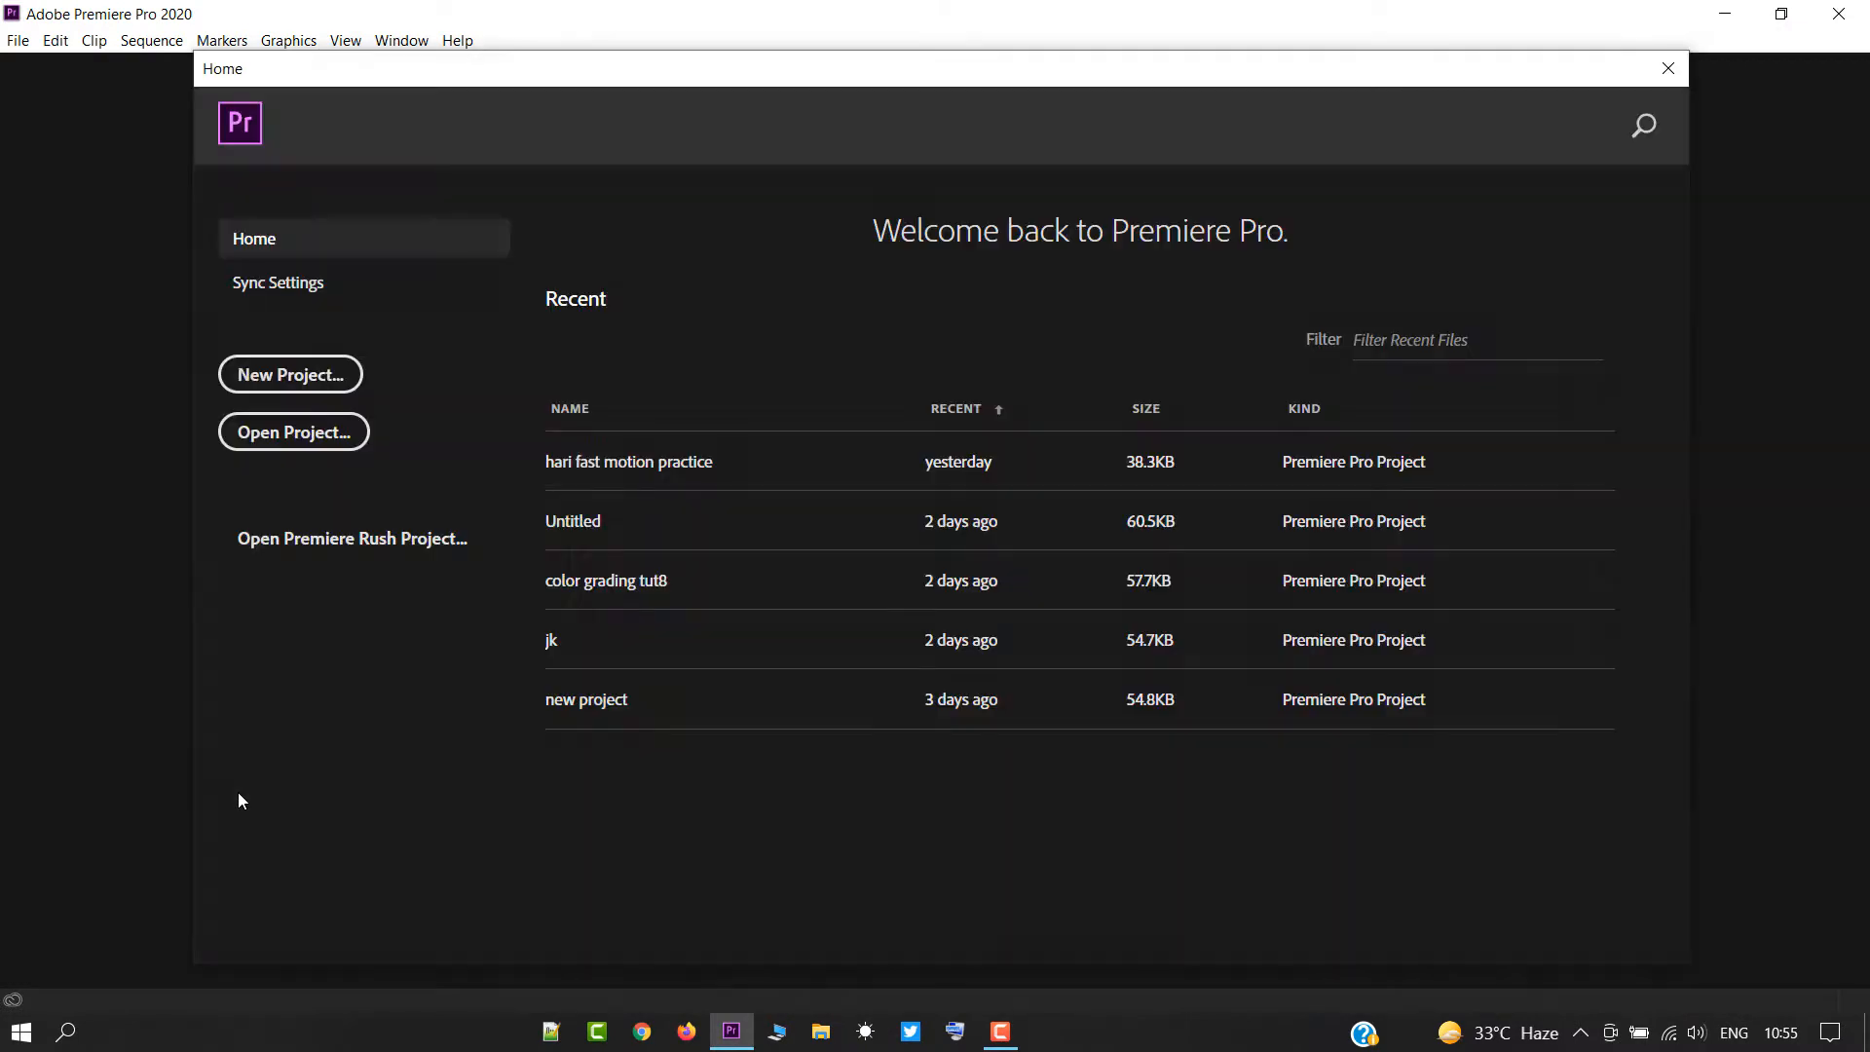
Create a new project named "Audio Editing Tutorial".
click(288, 375)
text(Au)
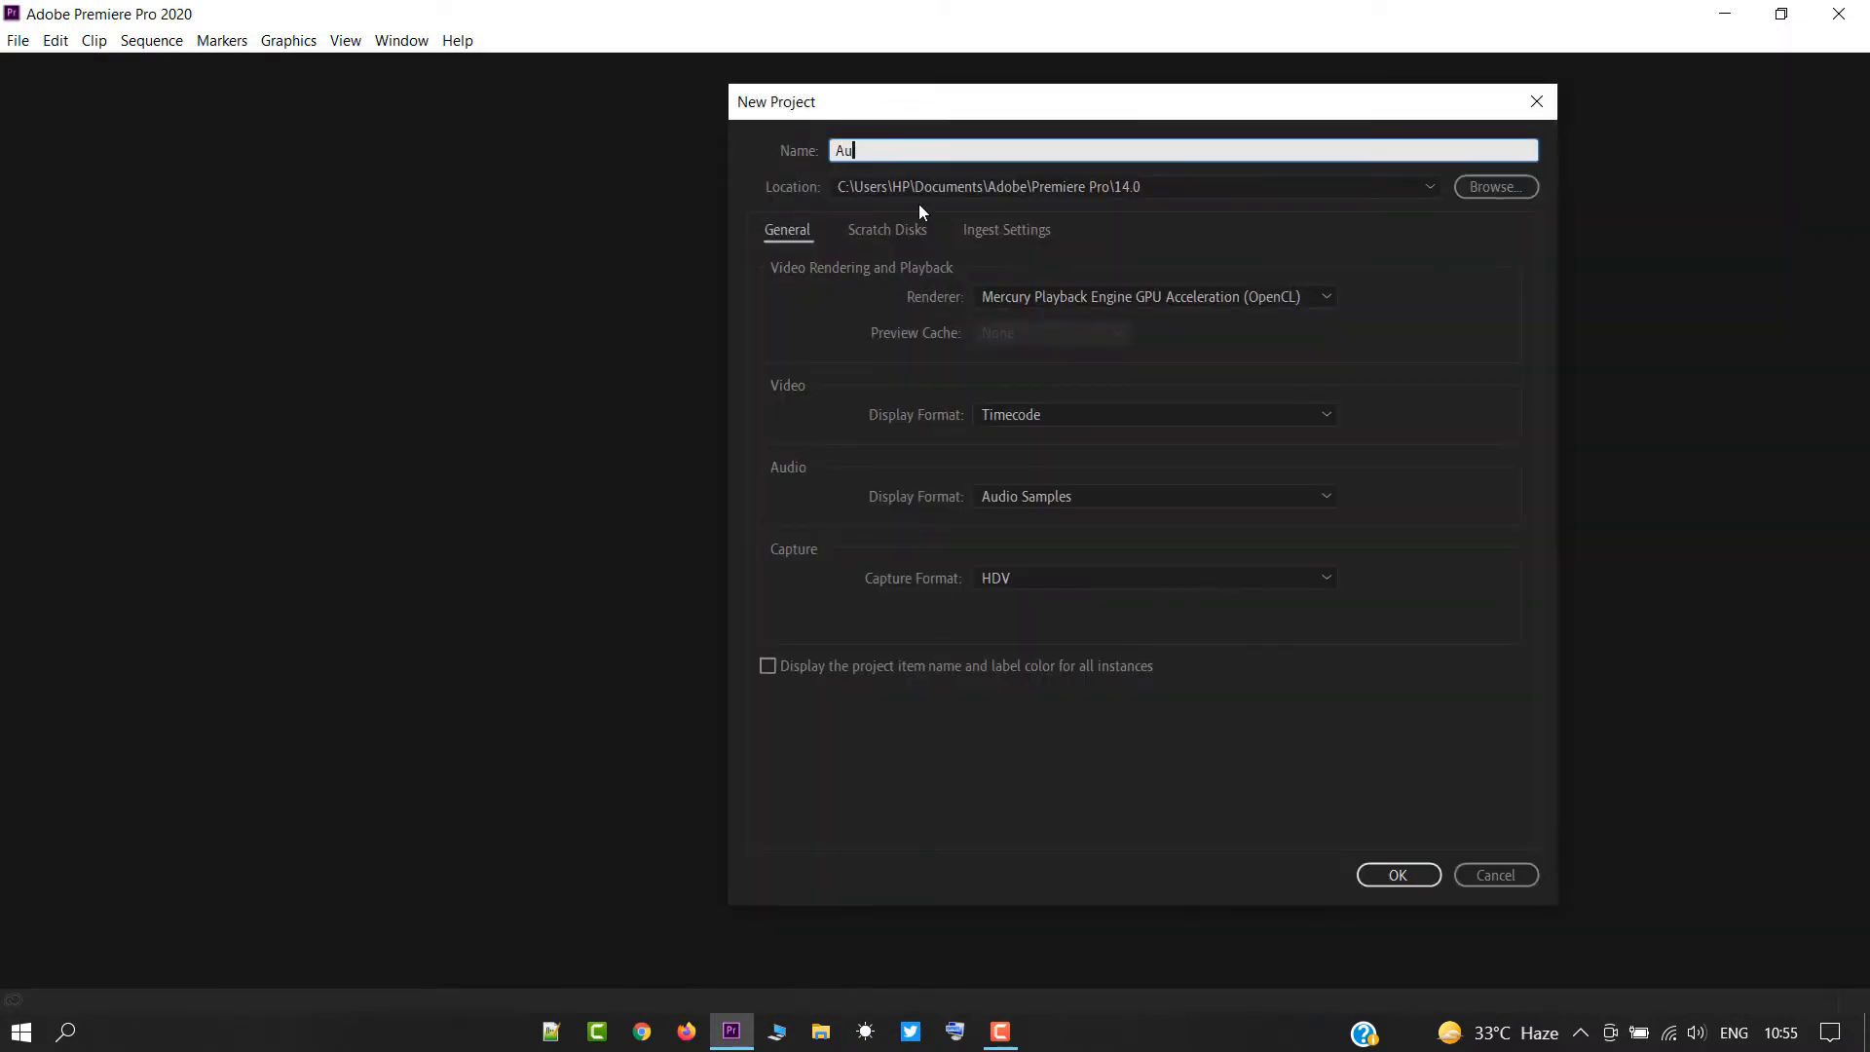
text(dio Editing Tur)
key(BackSpace)
text(torial)
click(1398, 874)
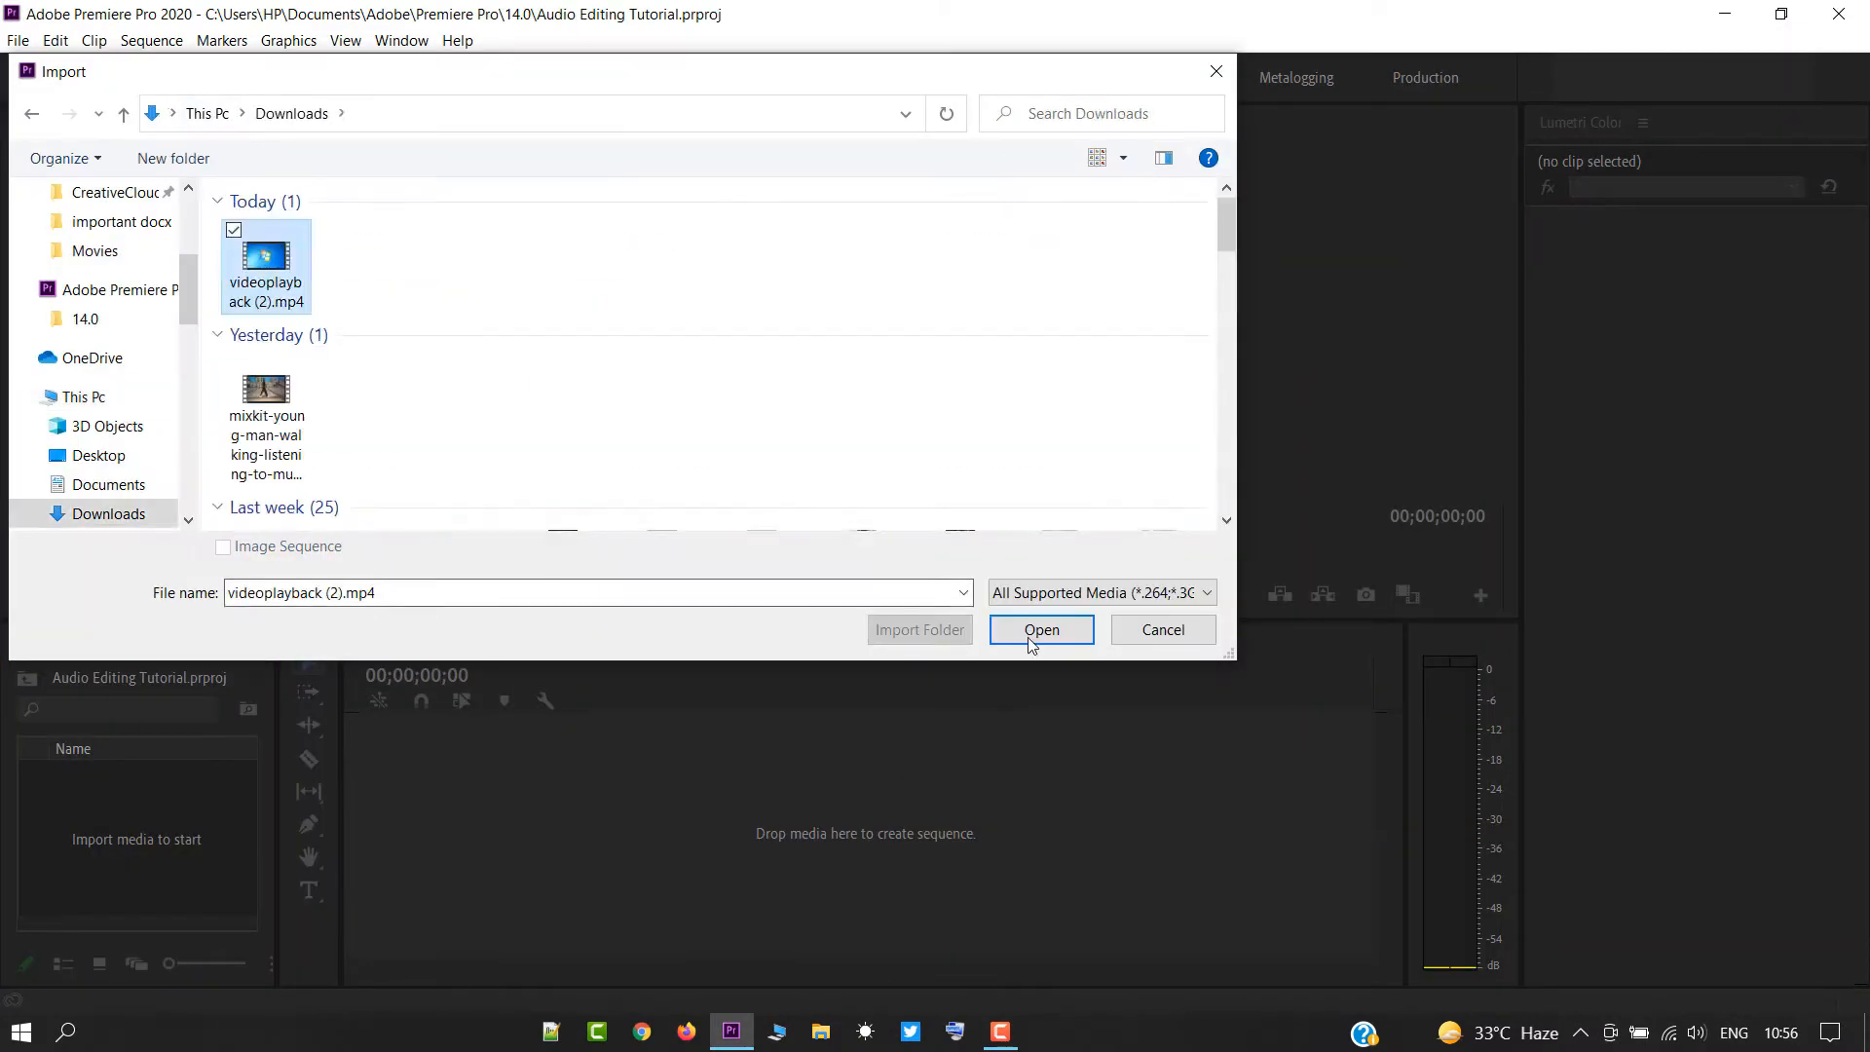
Import videoplayback (2).mp4 into a new sequence and preview the opening seconds of its original audio.
click(1032, 630)
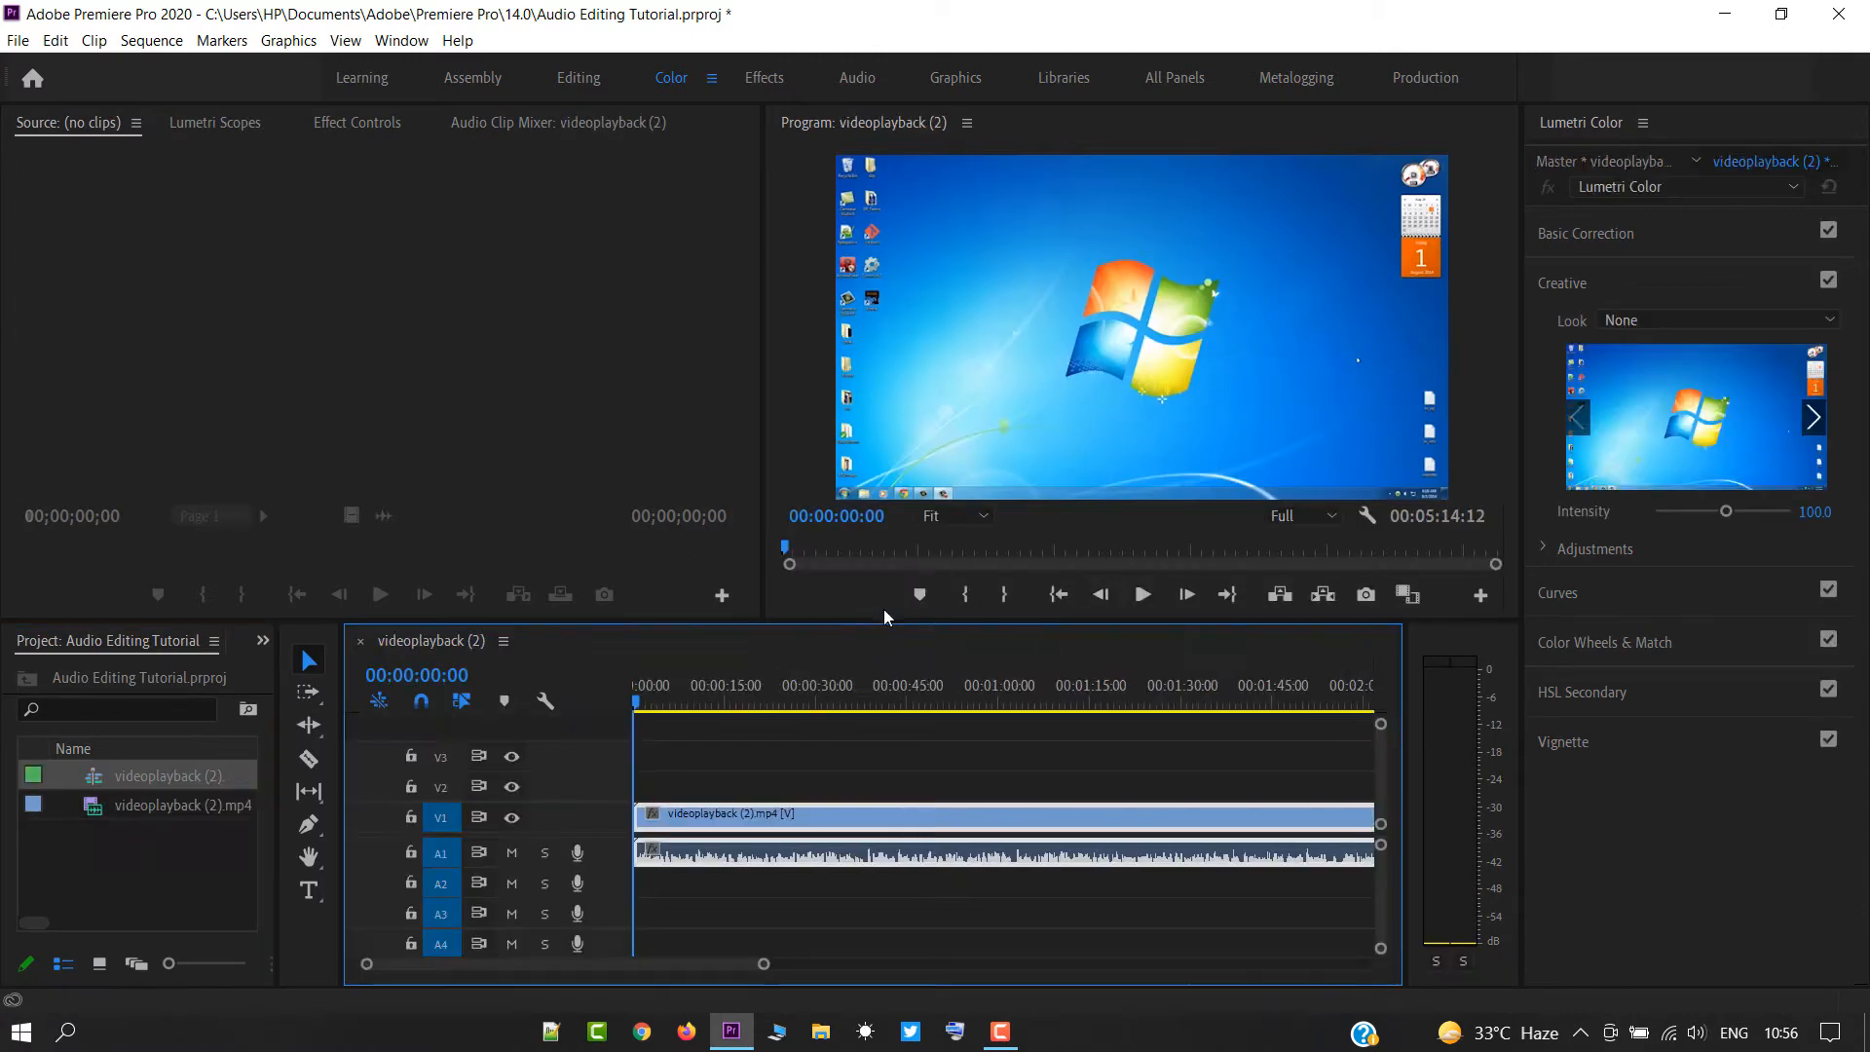
key(space)
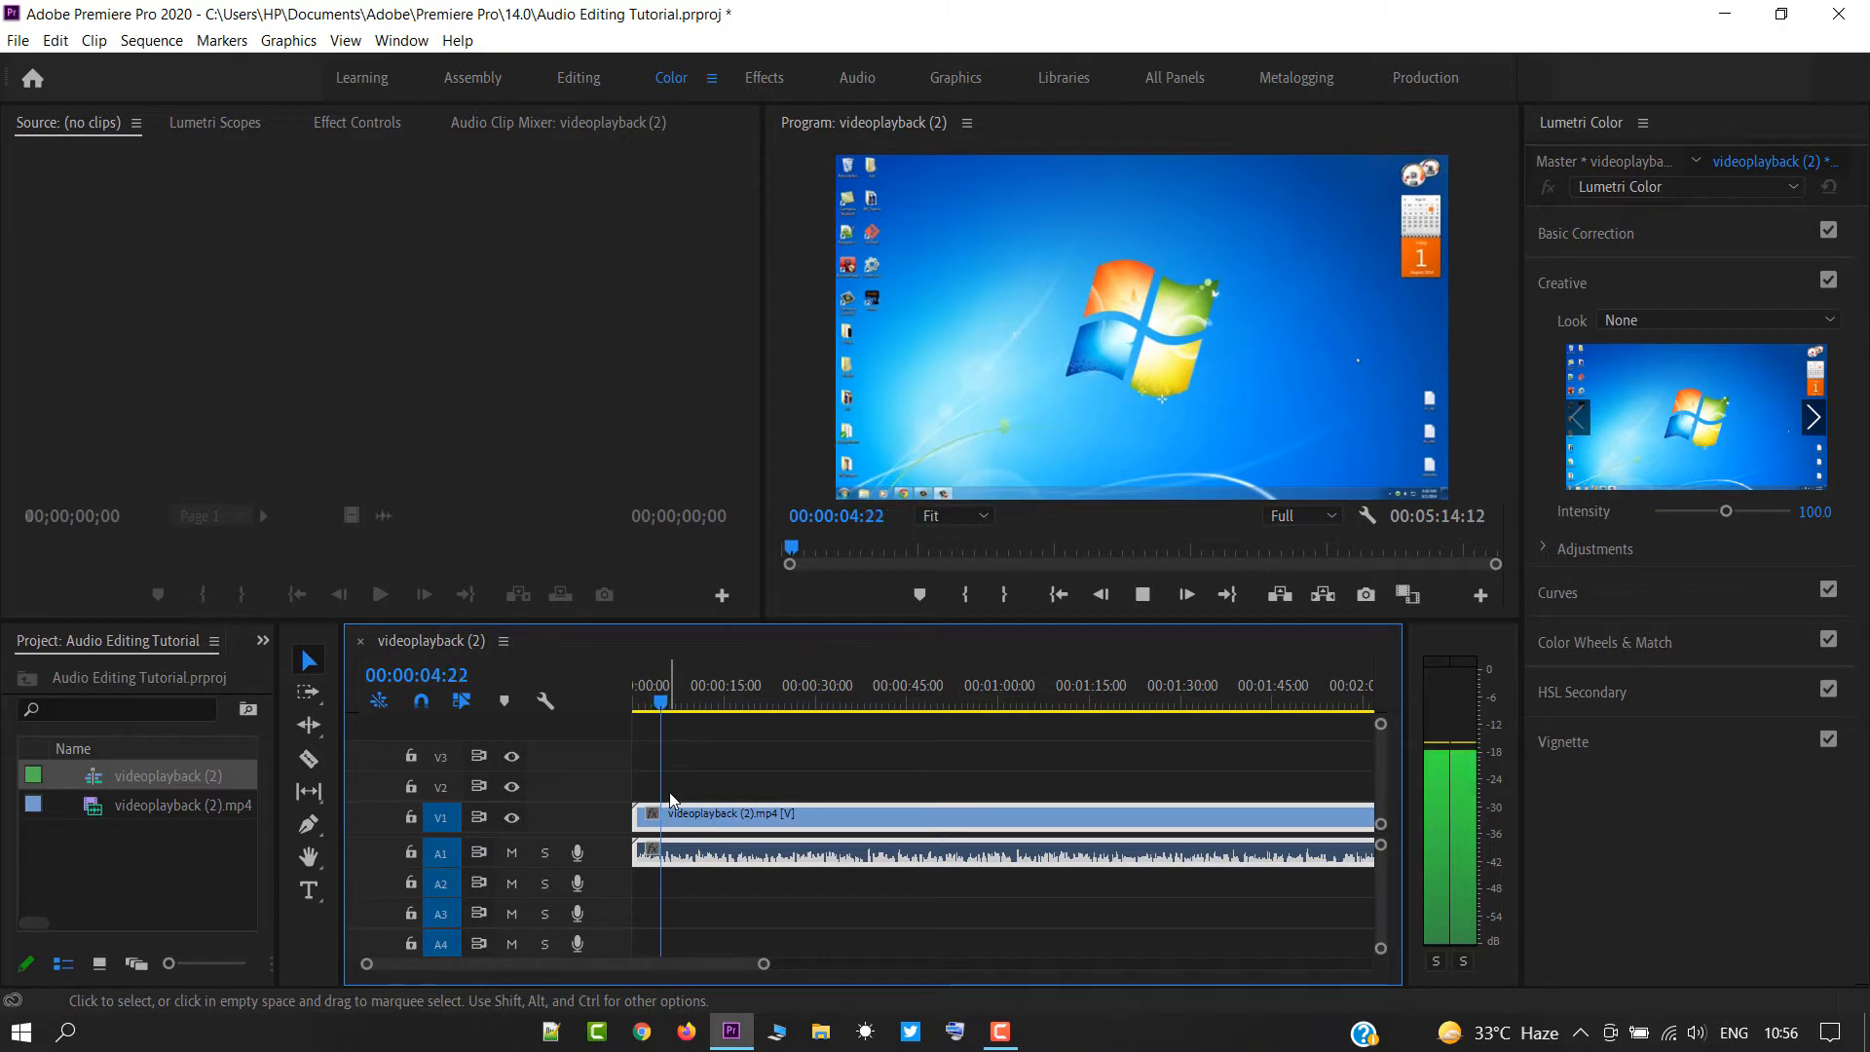
key(space)
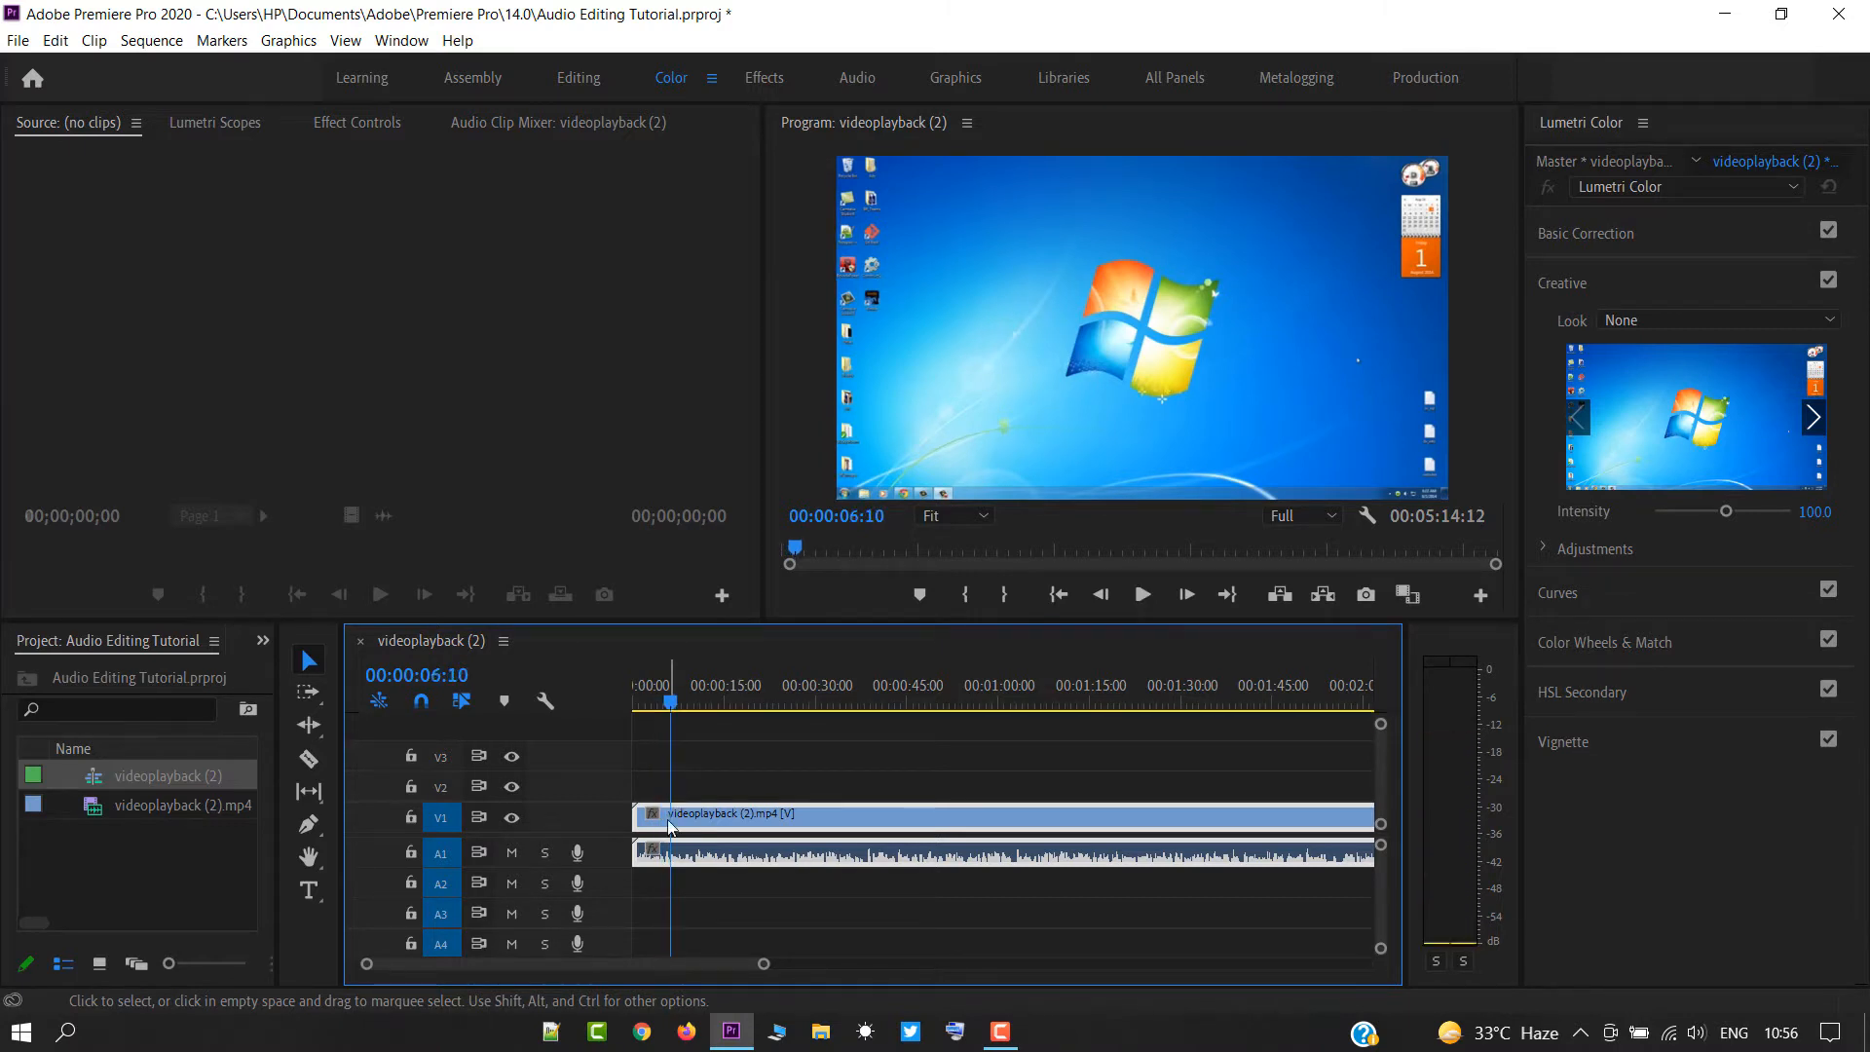
Search the effects for "dynamics" and apply the Dynamics audio effect to the clip's audio on track A1.
click(262, 641)
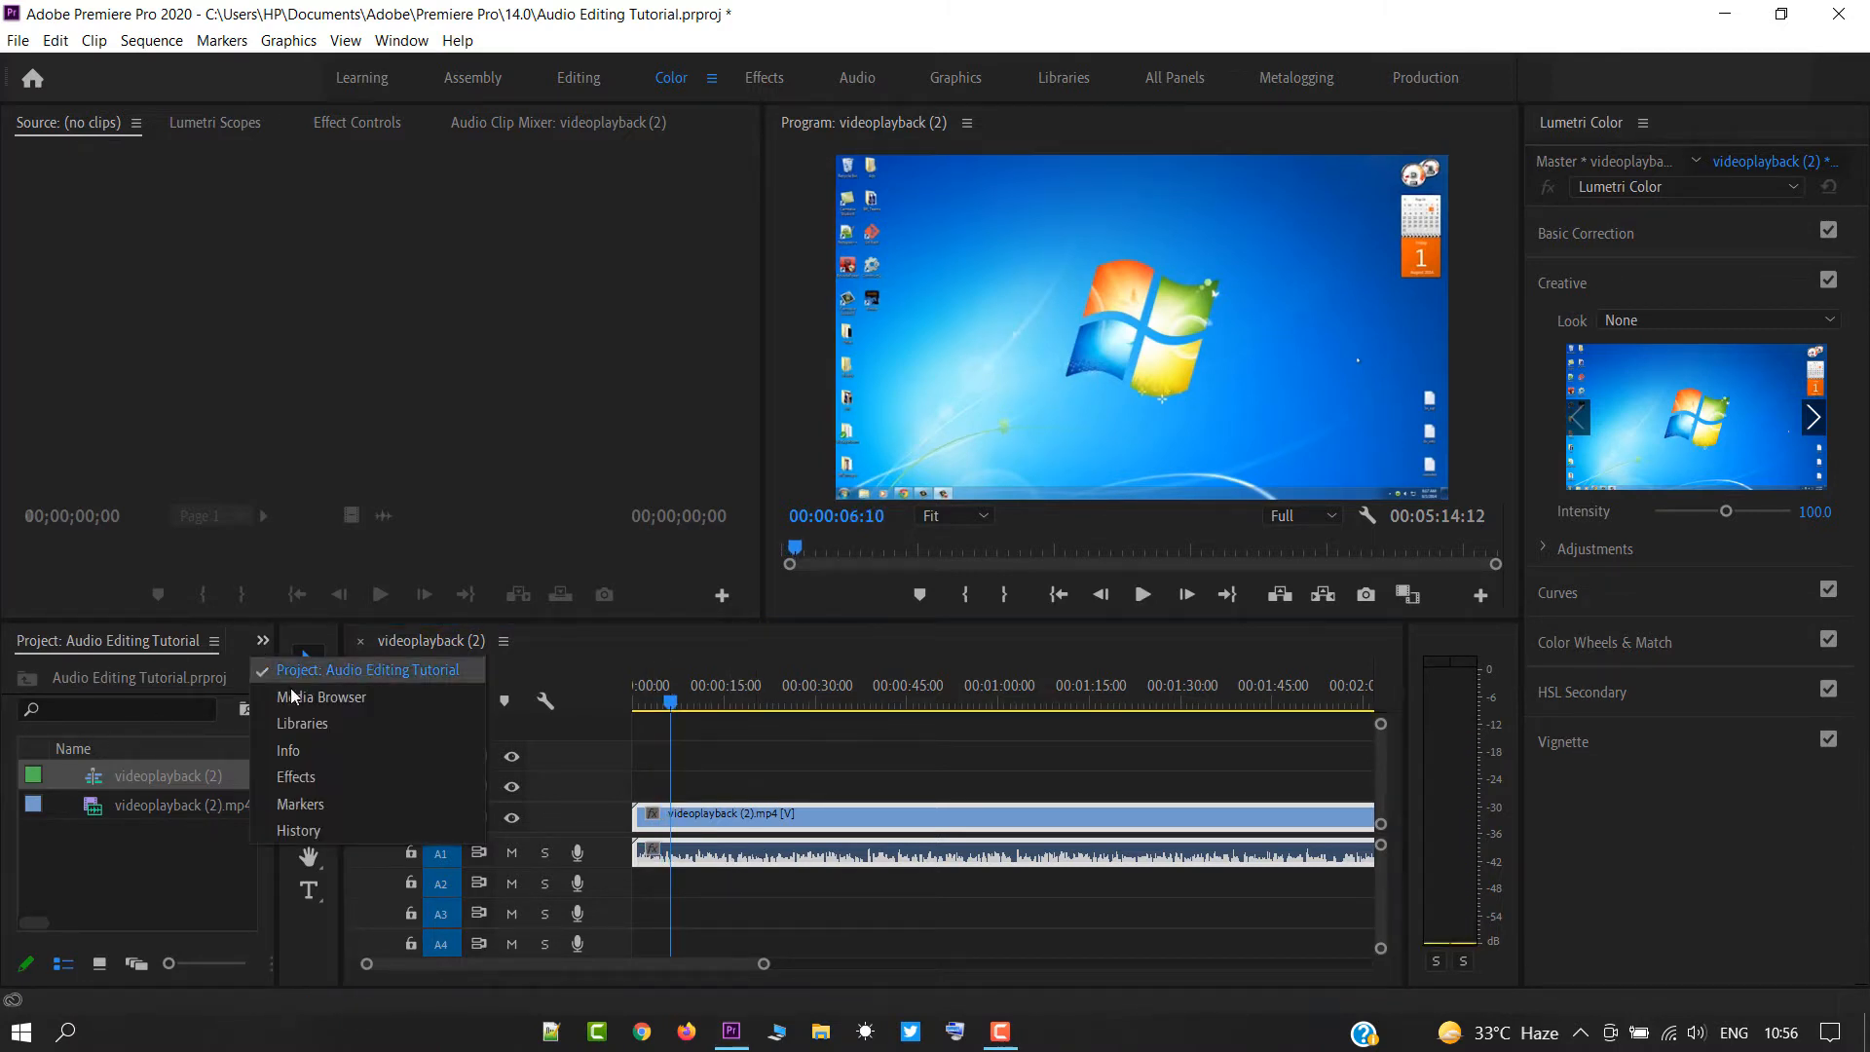
click(316, 778)
click(107, 672)
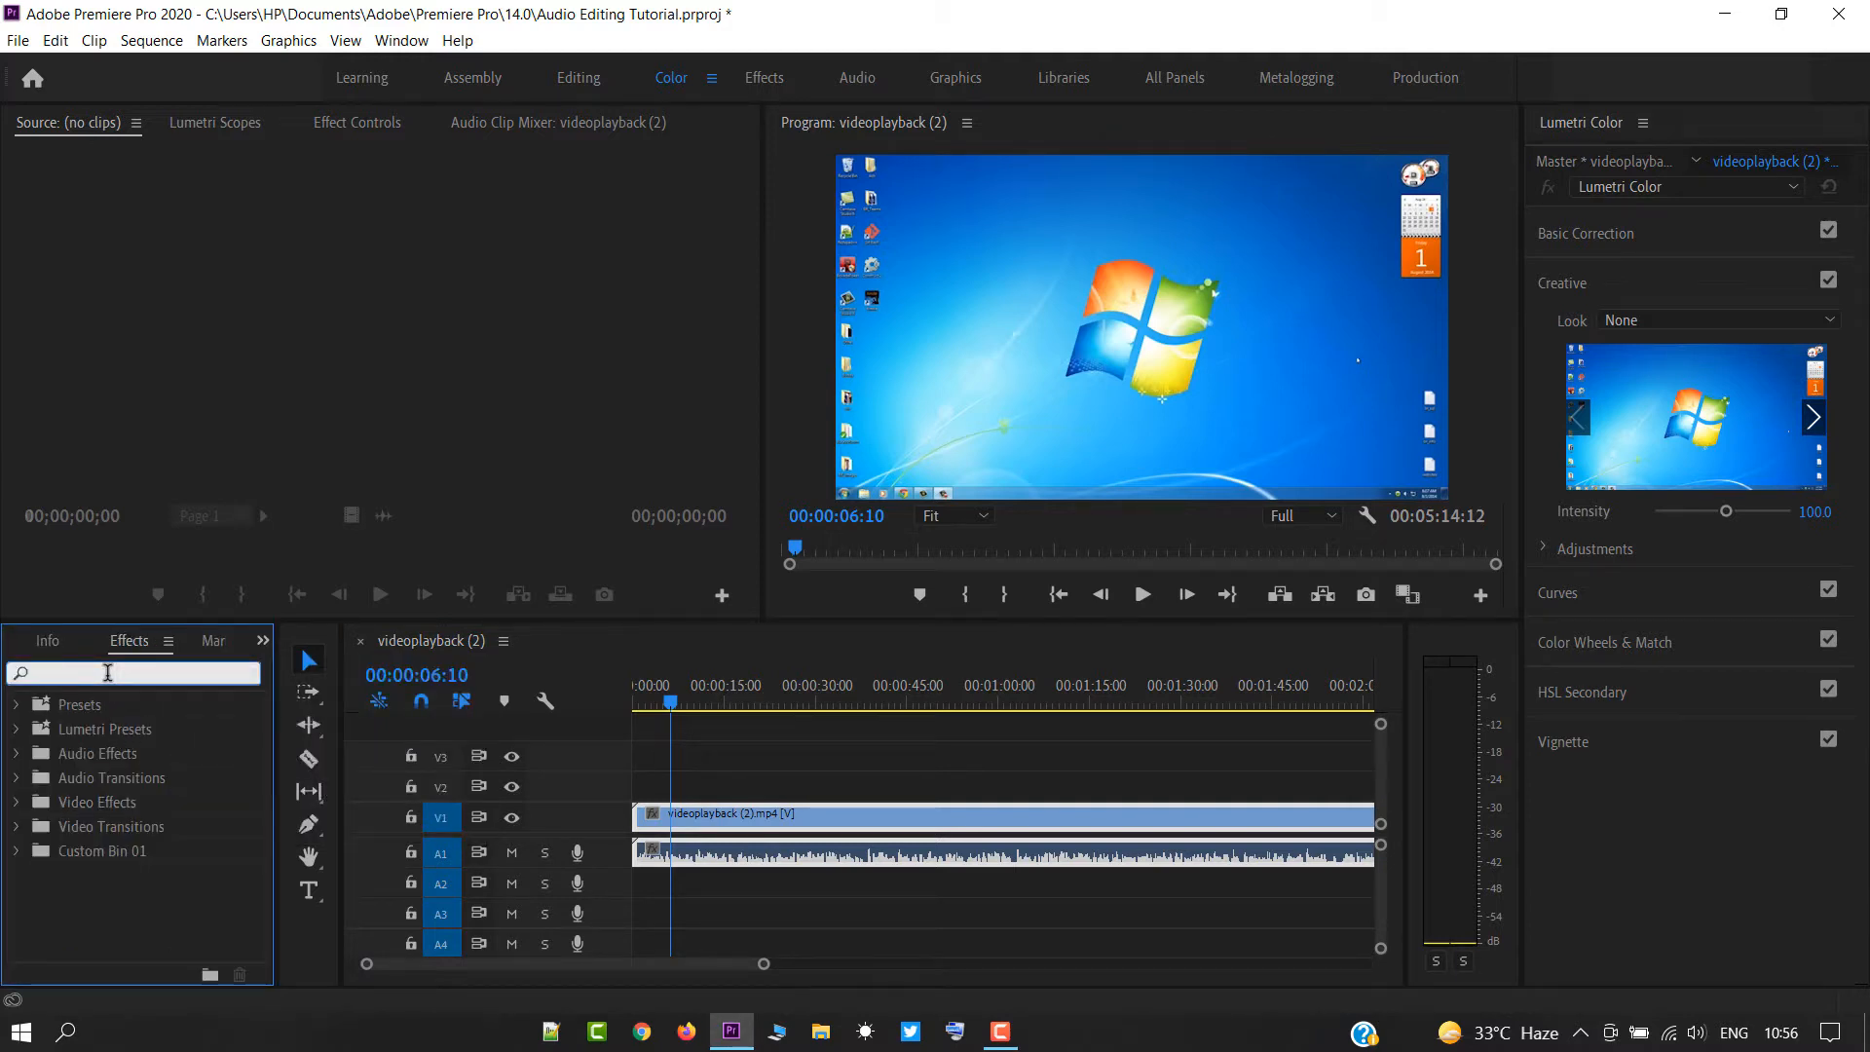
text(dynamics)
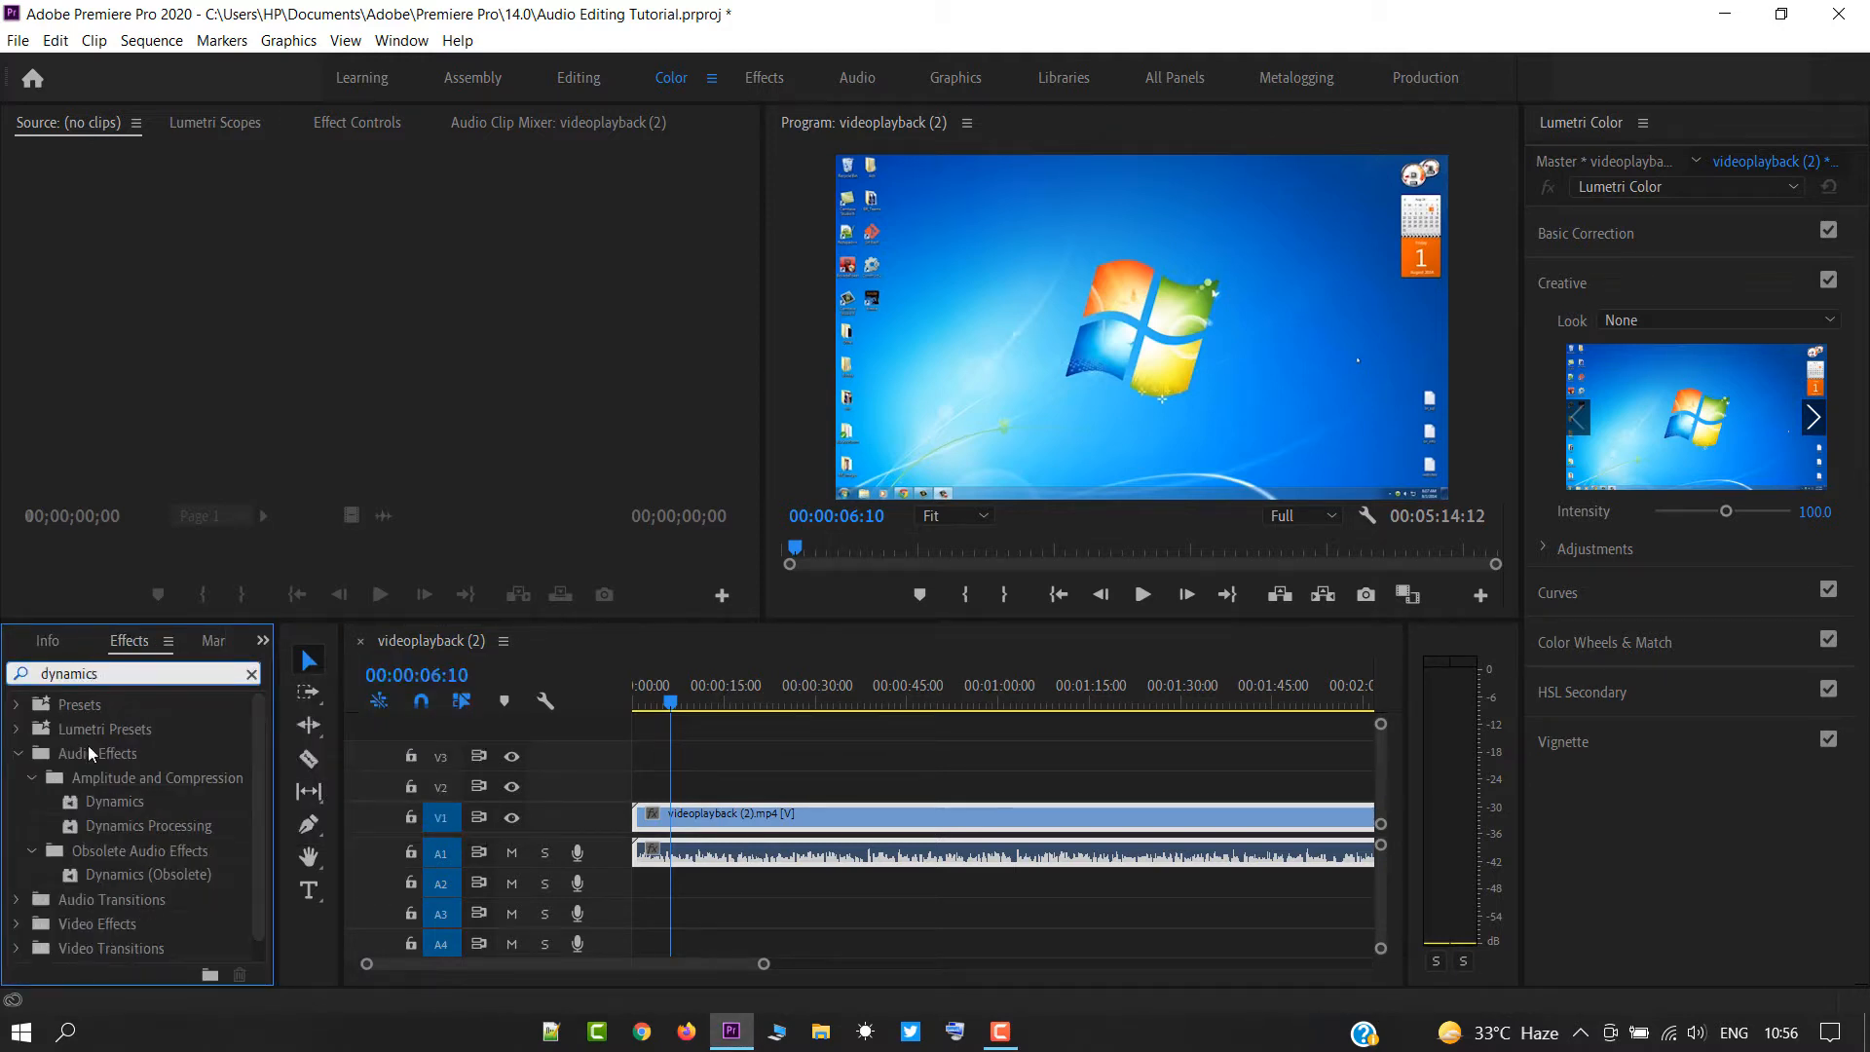
drag(108, 797, 670, 857)
In the Dynamics effect's custom setup, enable the Compressor with a threshold of -24 dB and a ratio of 3.5.
click(351, 124)
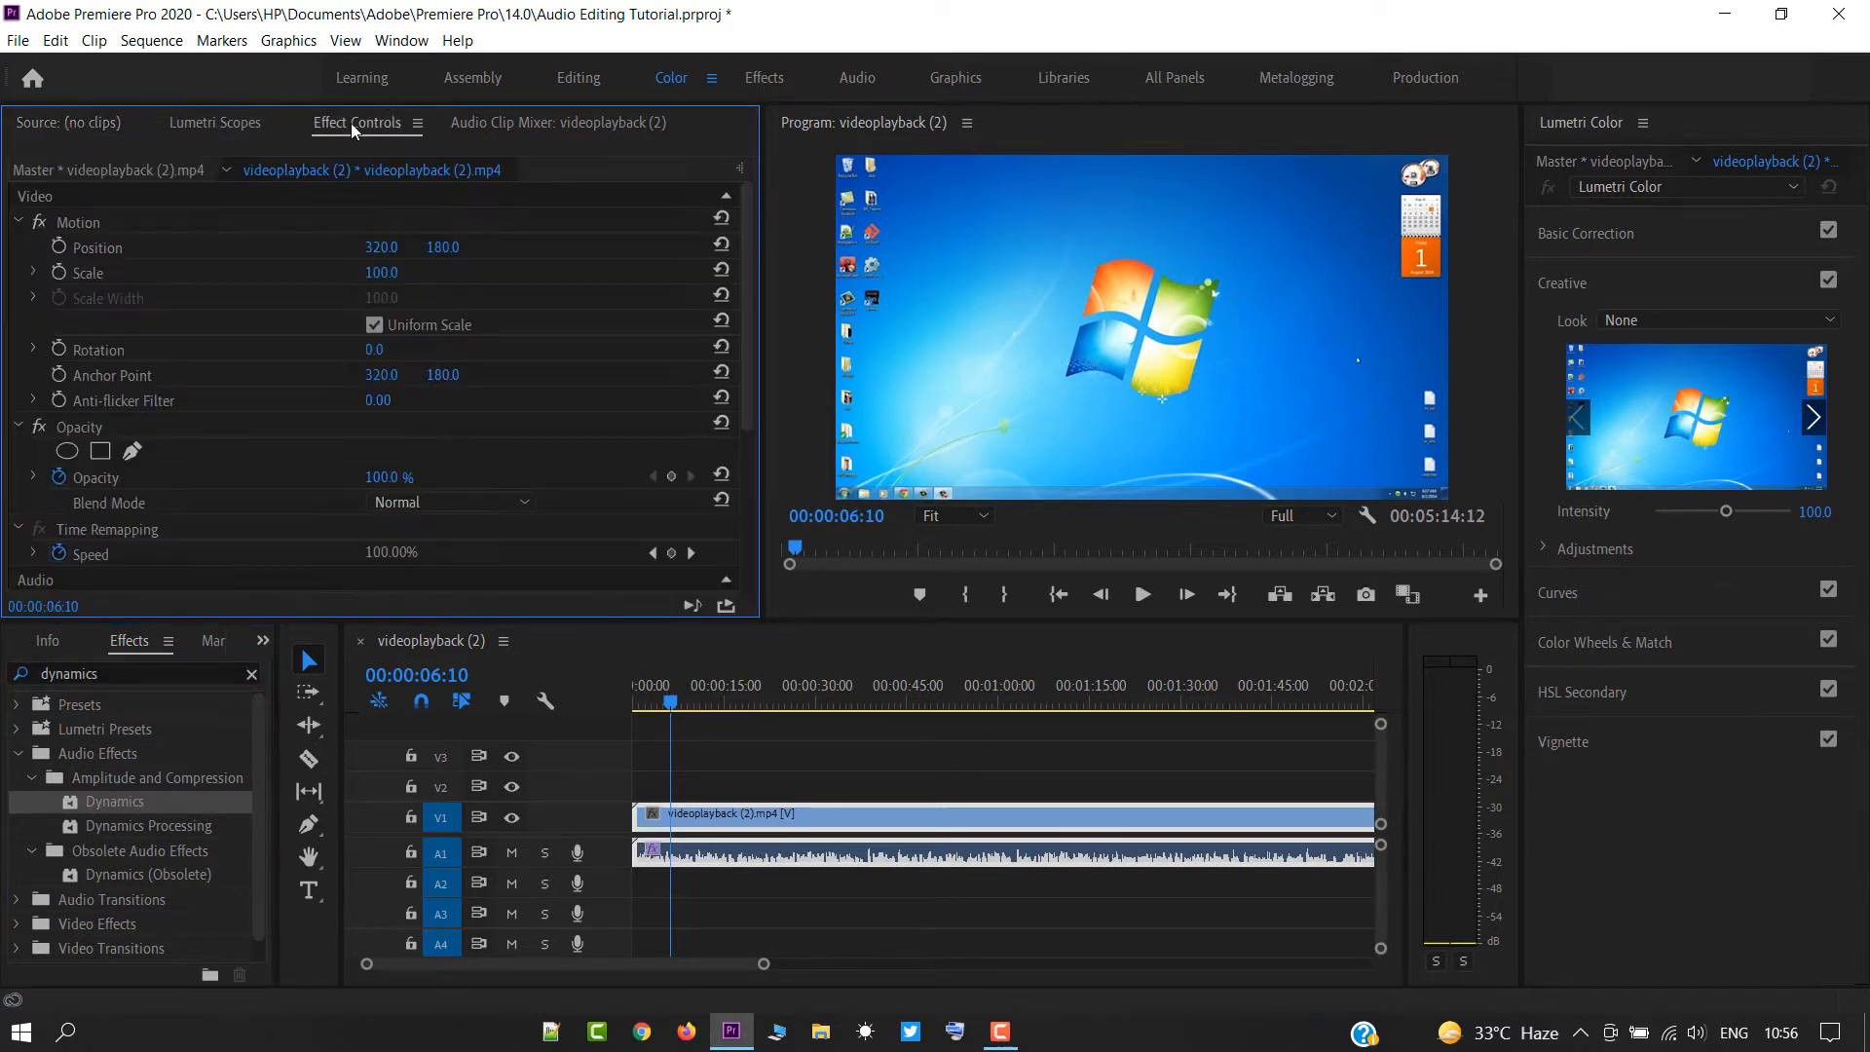
scroll(158, 364, down, 4)
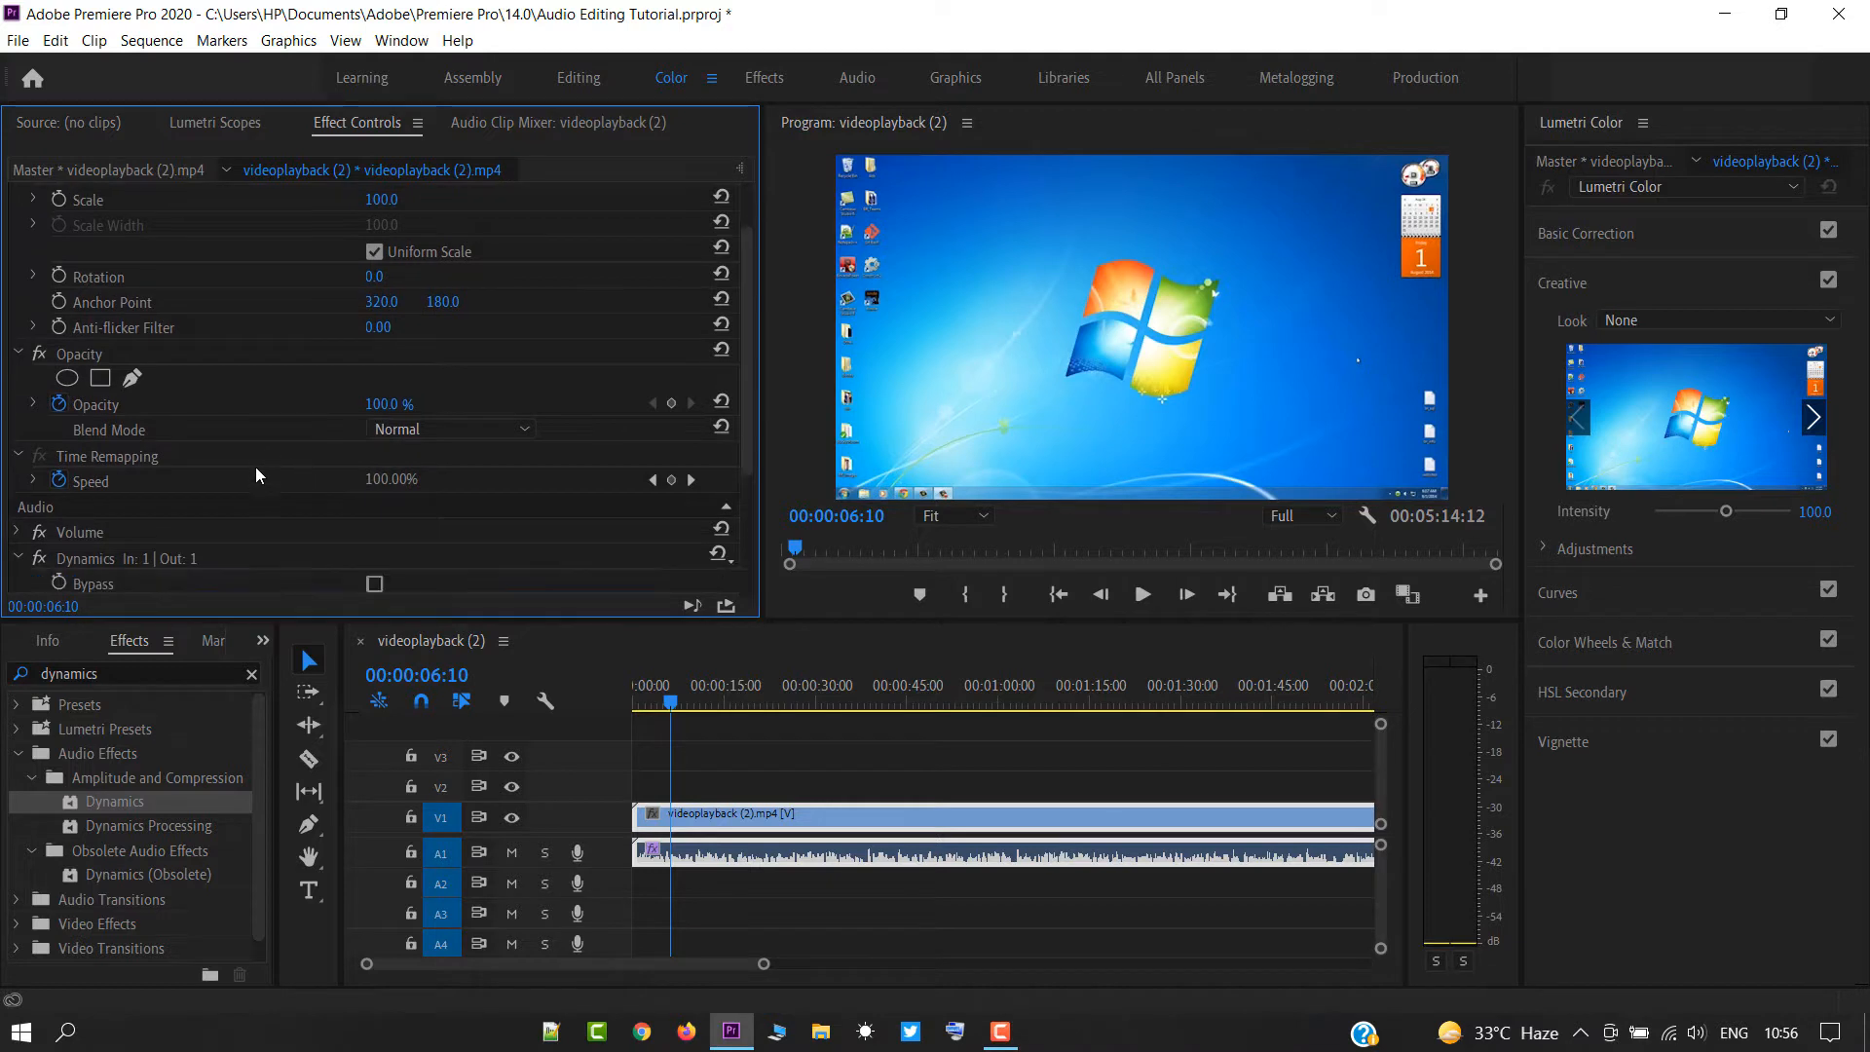
click(407, 485)
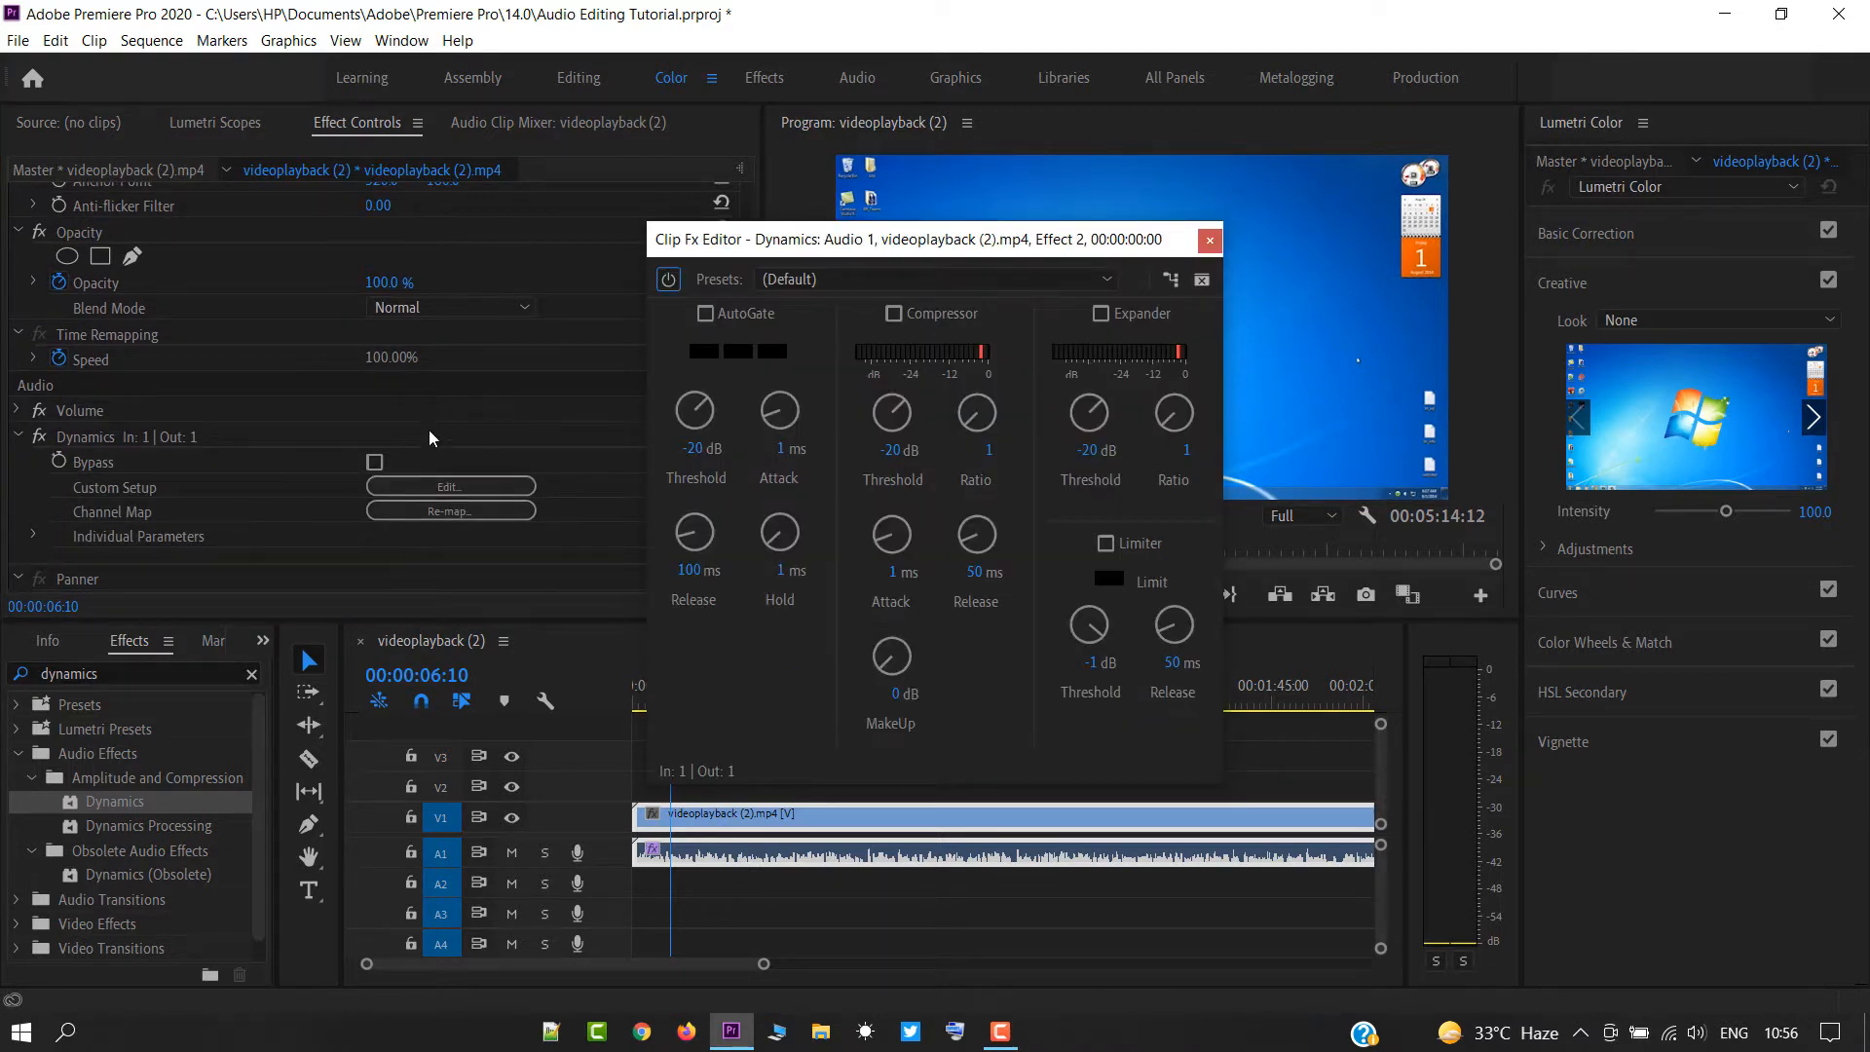
click(893, 313)
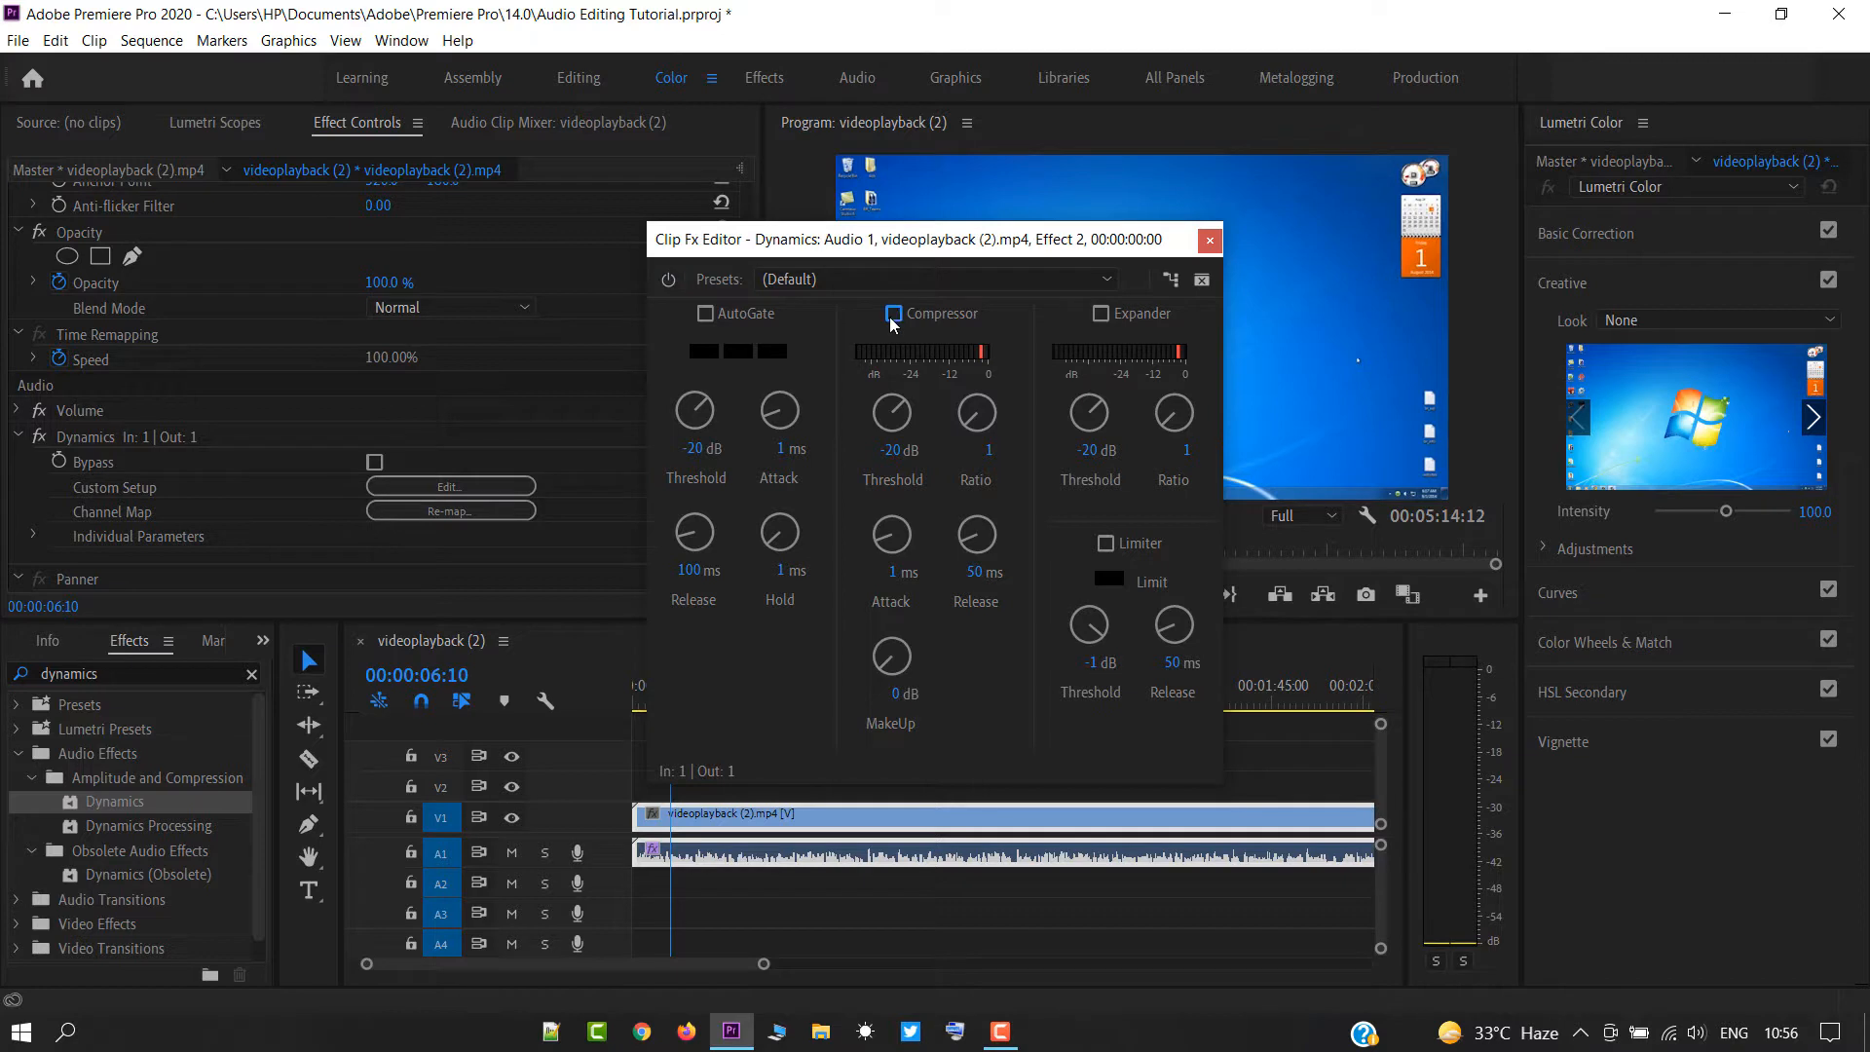
click(902, 449)
key(BackSpace)
text(4)
click(989, 449)
text(3.5)
key(Return)
Set the Compressor's MakeUp to 12 dB, enable the Limiter, and close the Dynamics editor.
click(894, 693)
click(1081, 664)
click(1208, 240)
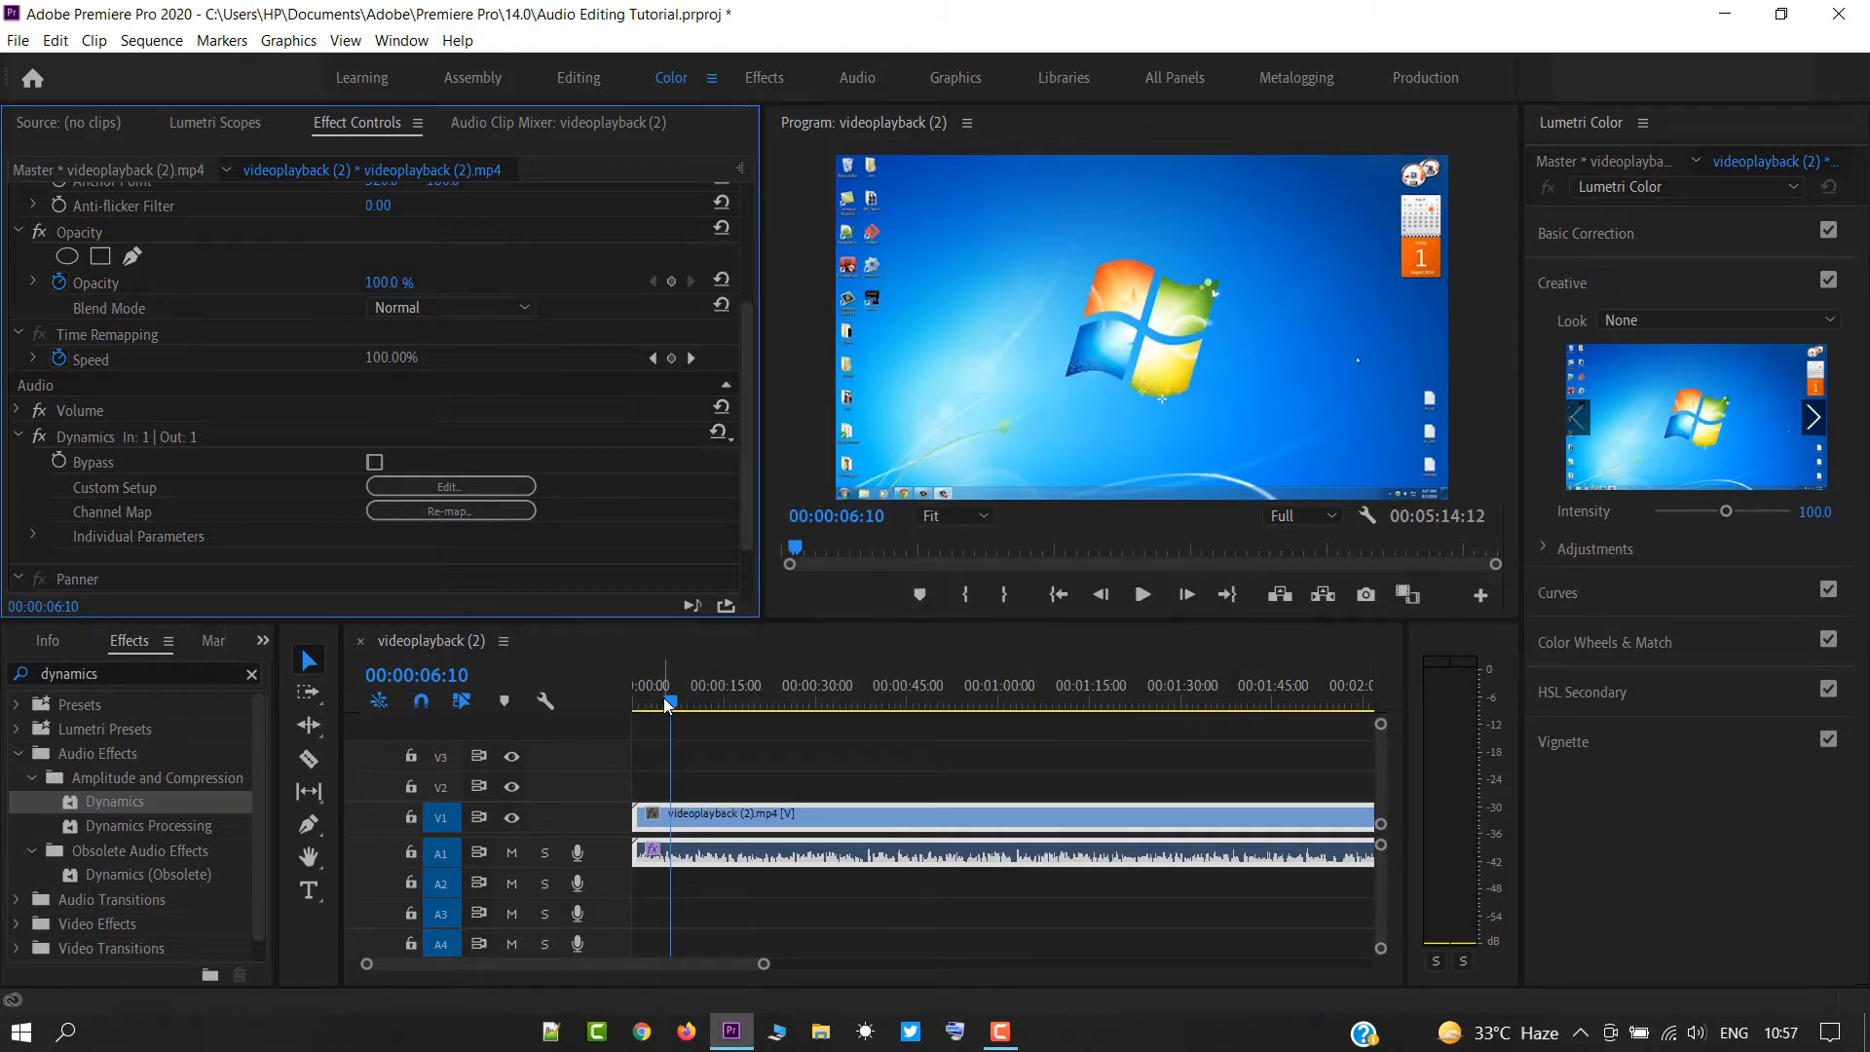
Play the sequence from the start and compare the audio with the Dynamics effect toggled.
click(618, 697)
key(Home)
key(space)
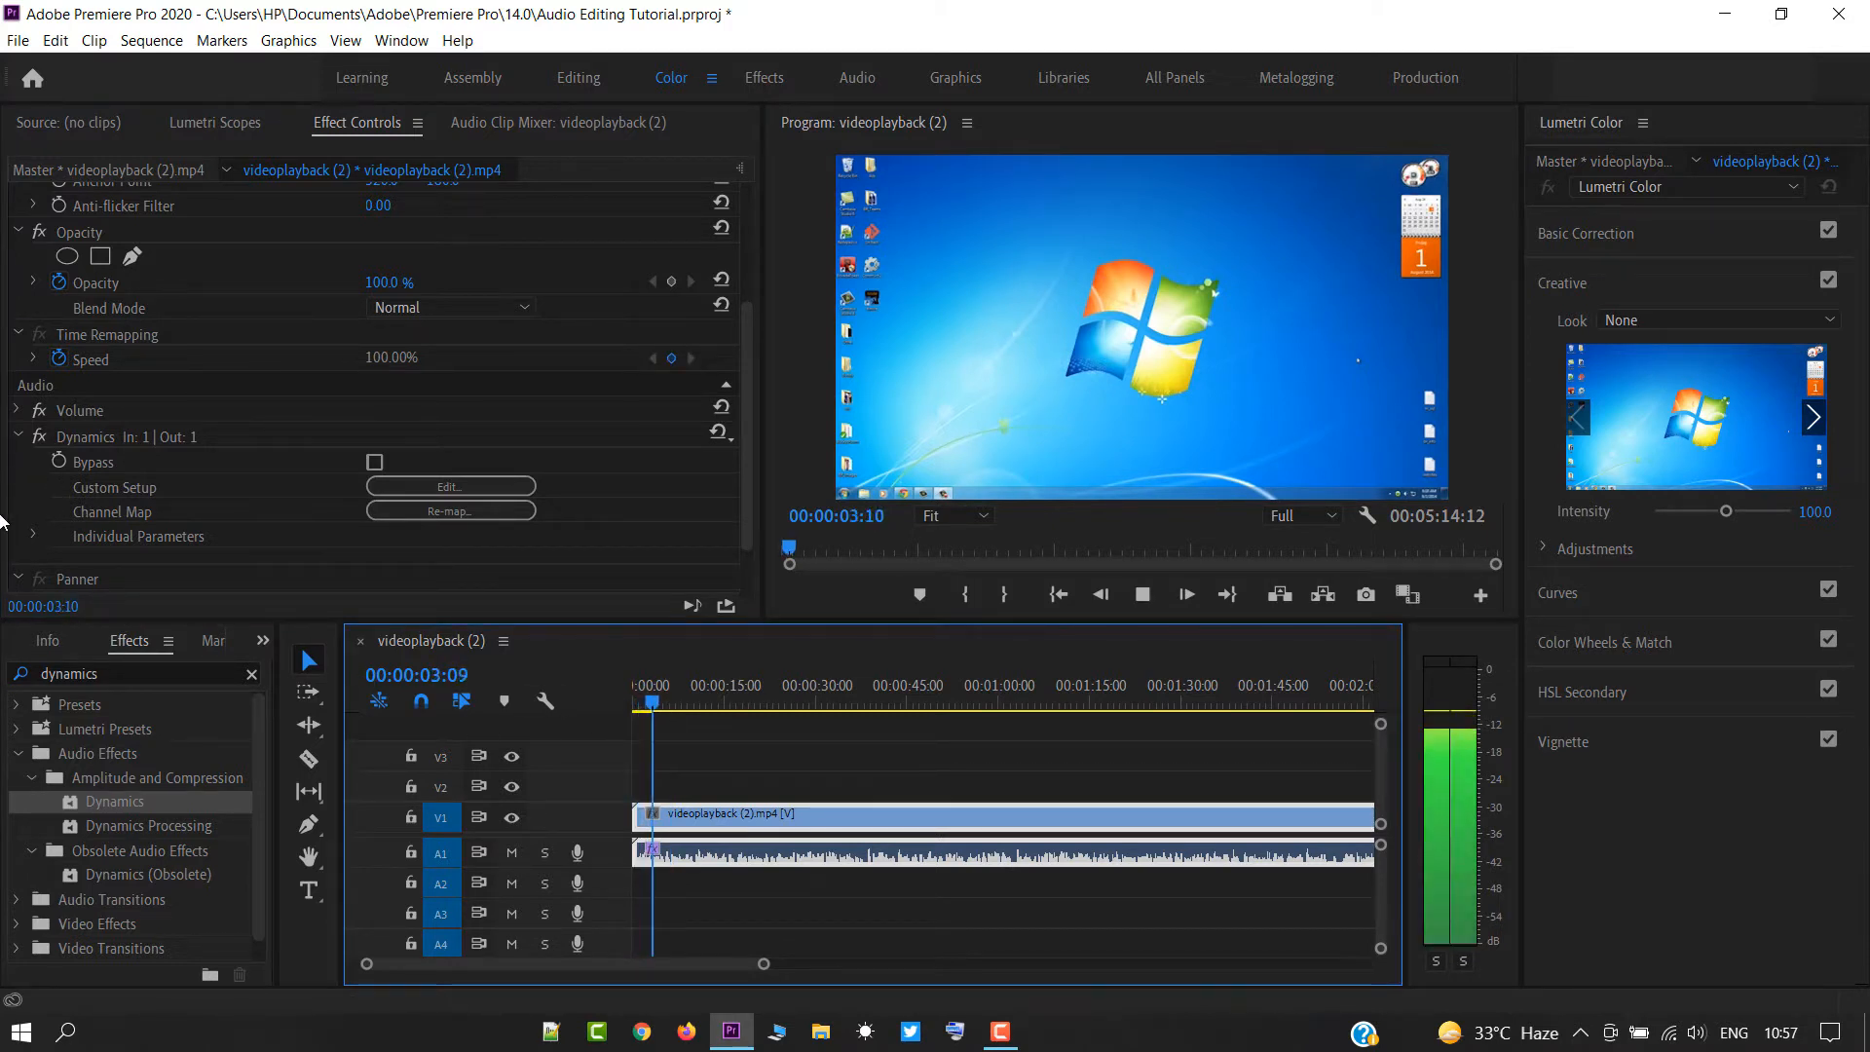
key(space)
click(38, 437)
key(space)
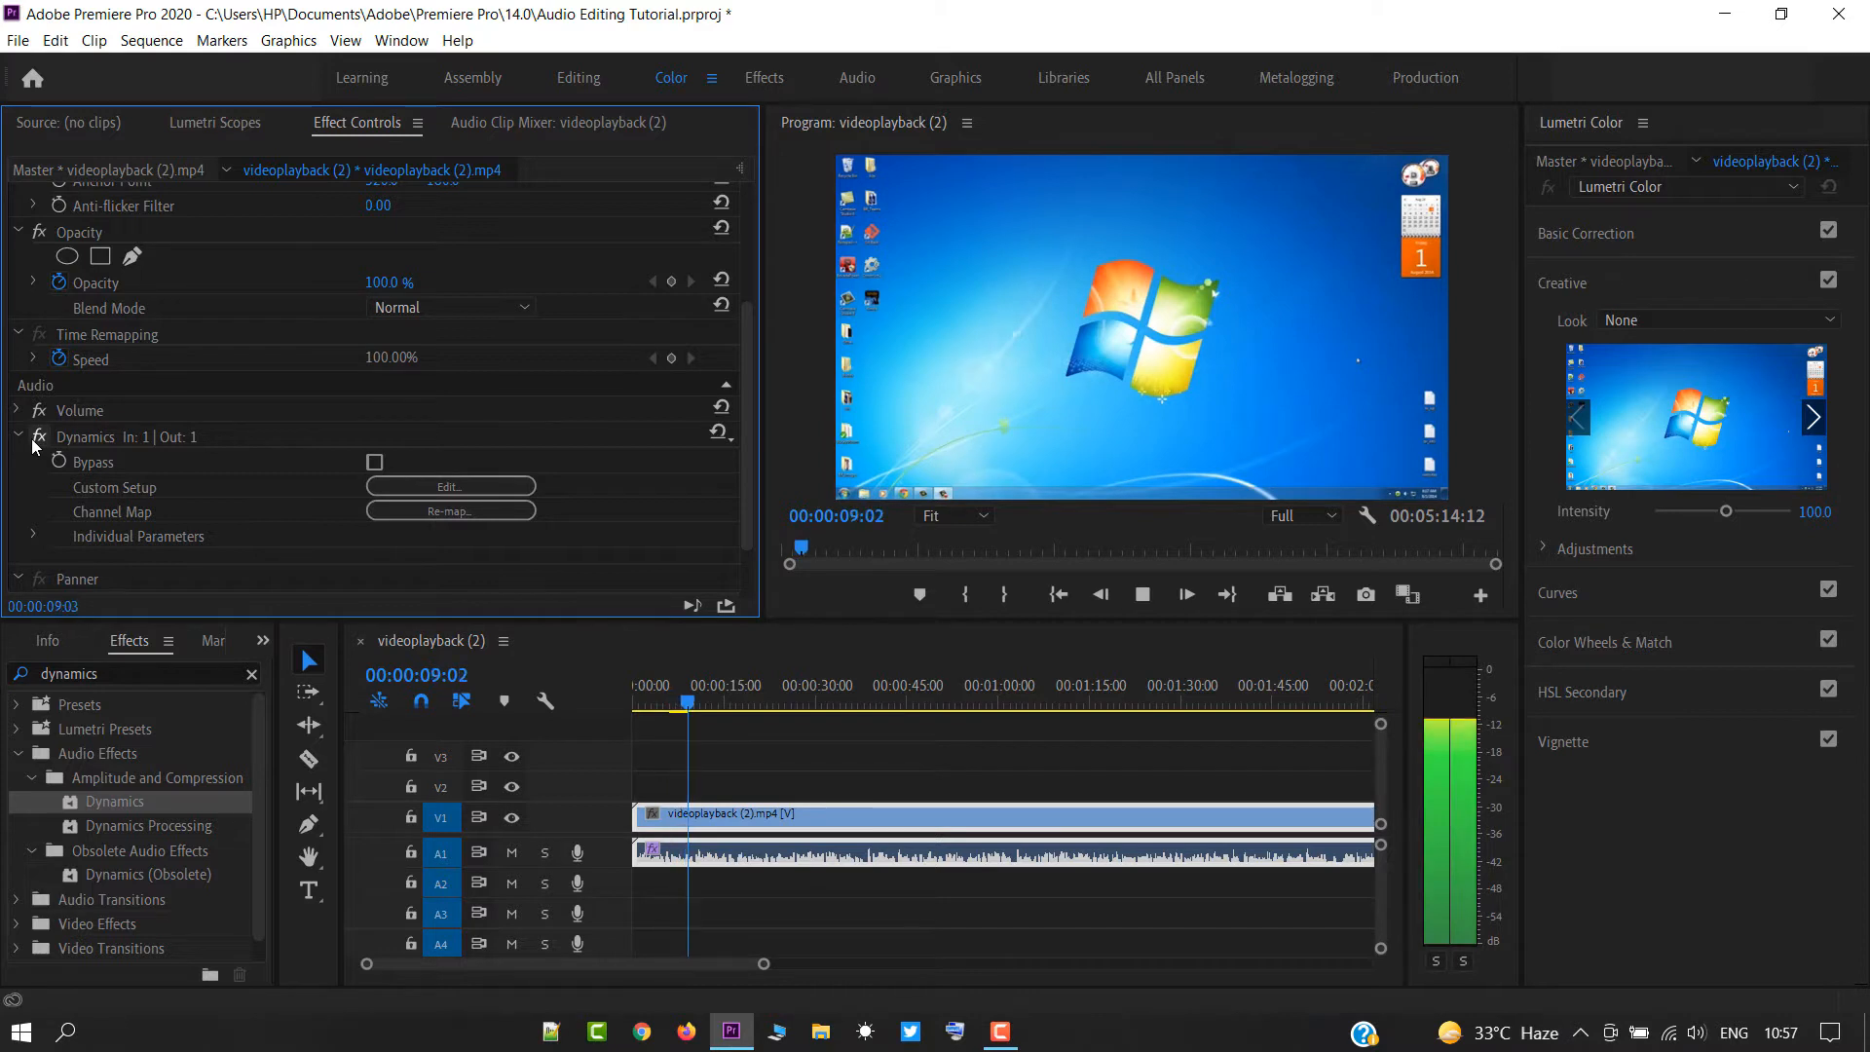
key(space)
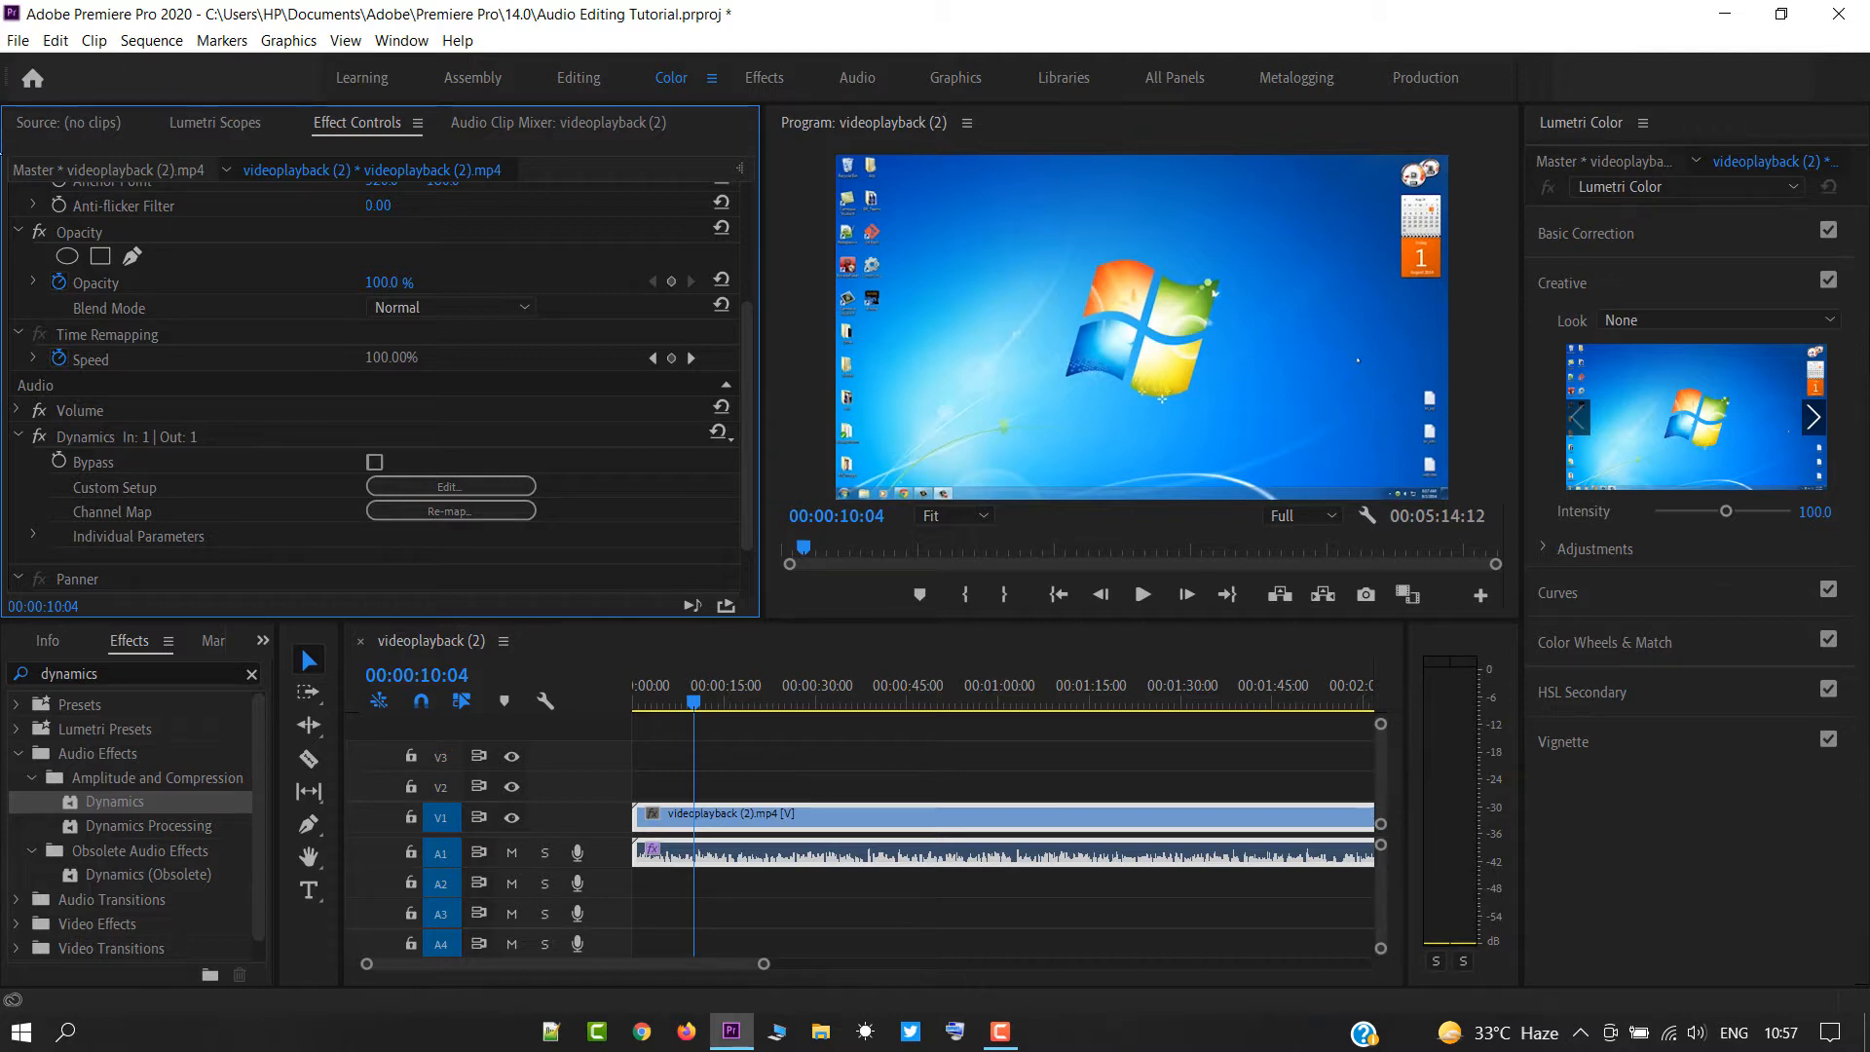
Search the effects for "eq" and apply the Parametric Equalizer to the clip's audio on track A1.
click(220, 672)
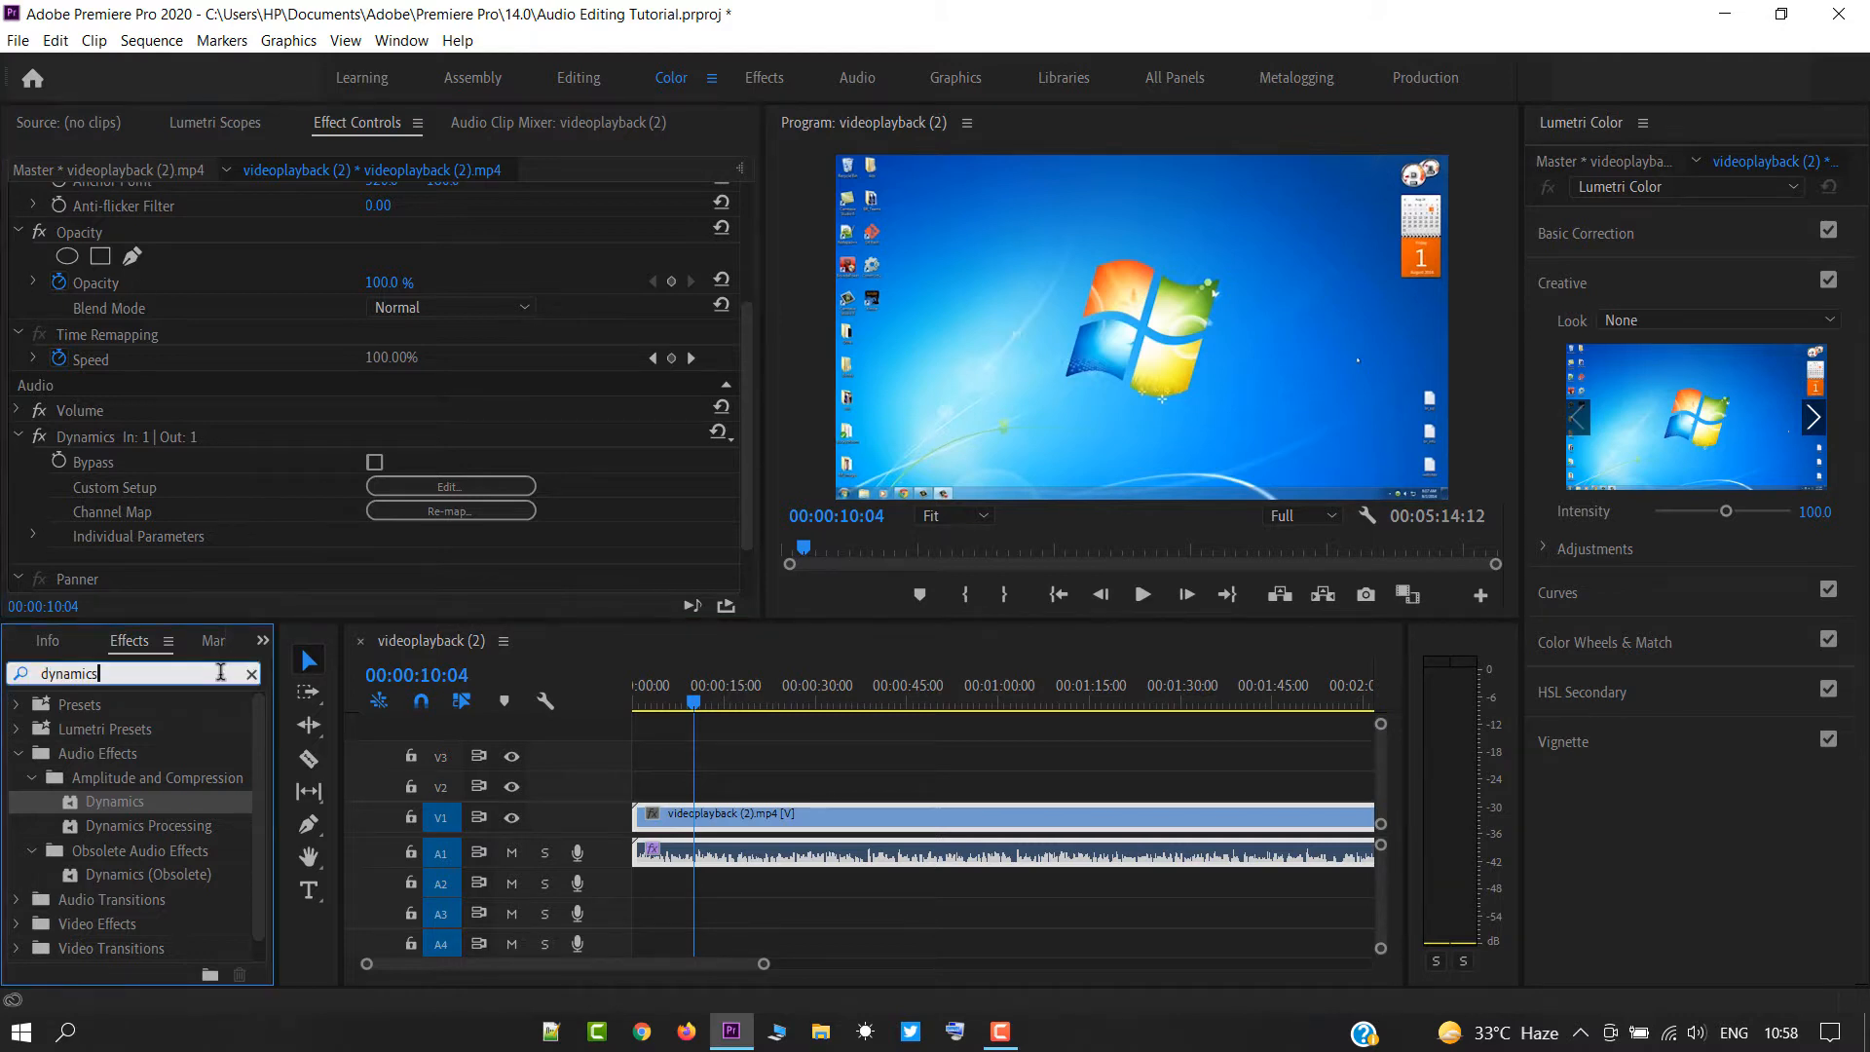
key(ctrl+a)
text(eq)
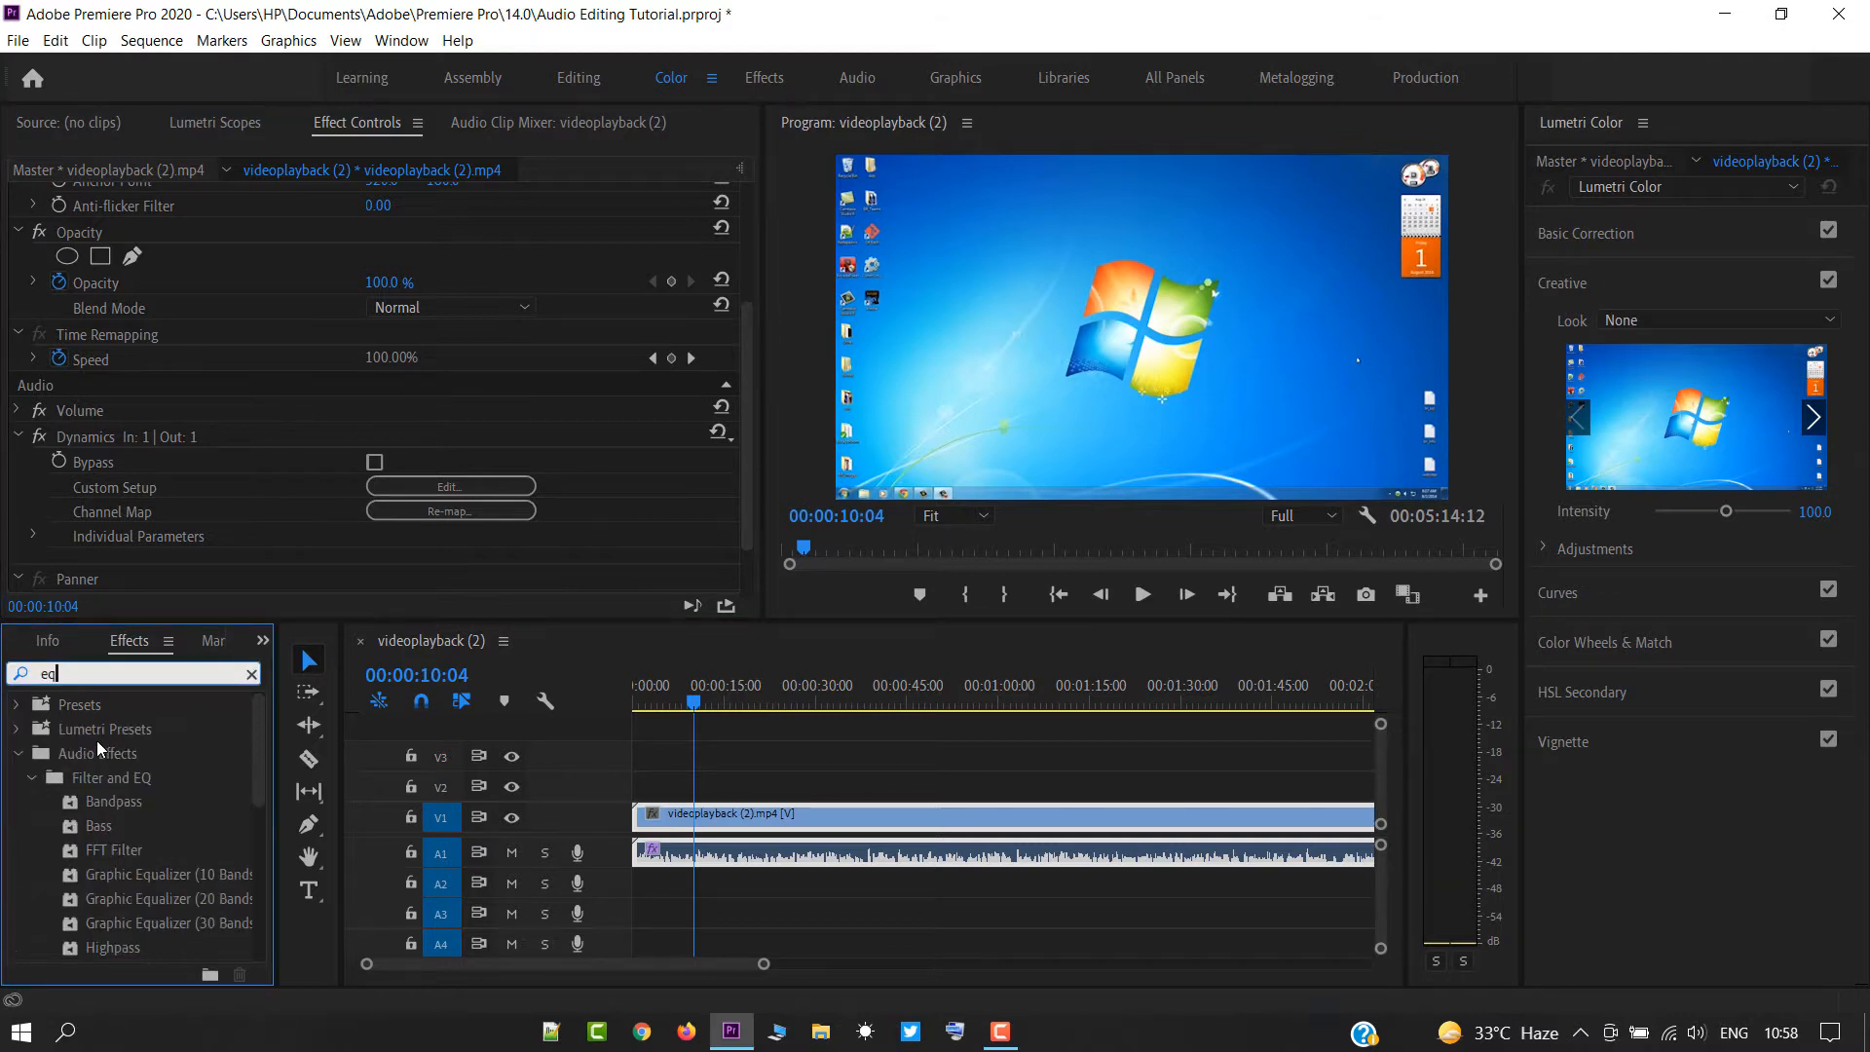
scroll(127, 856, down, 3)
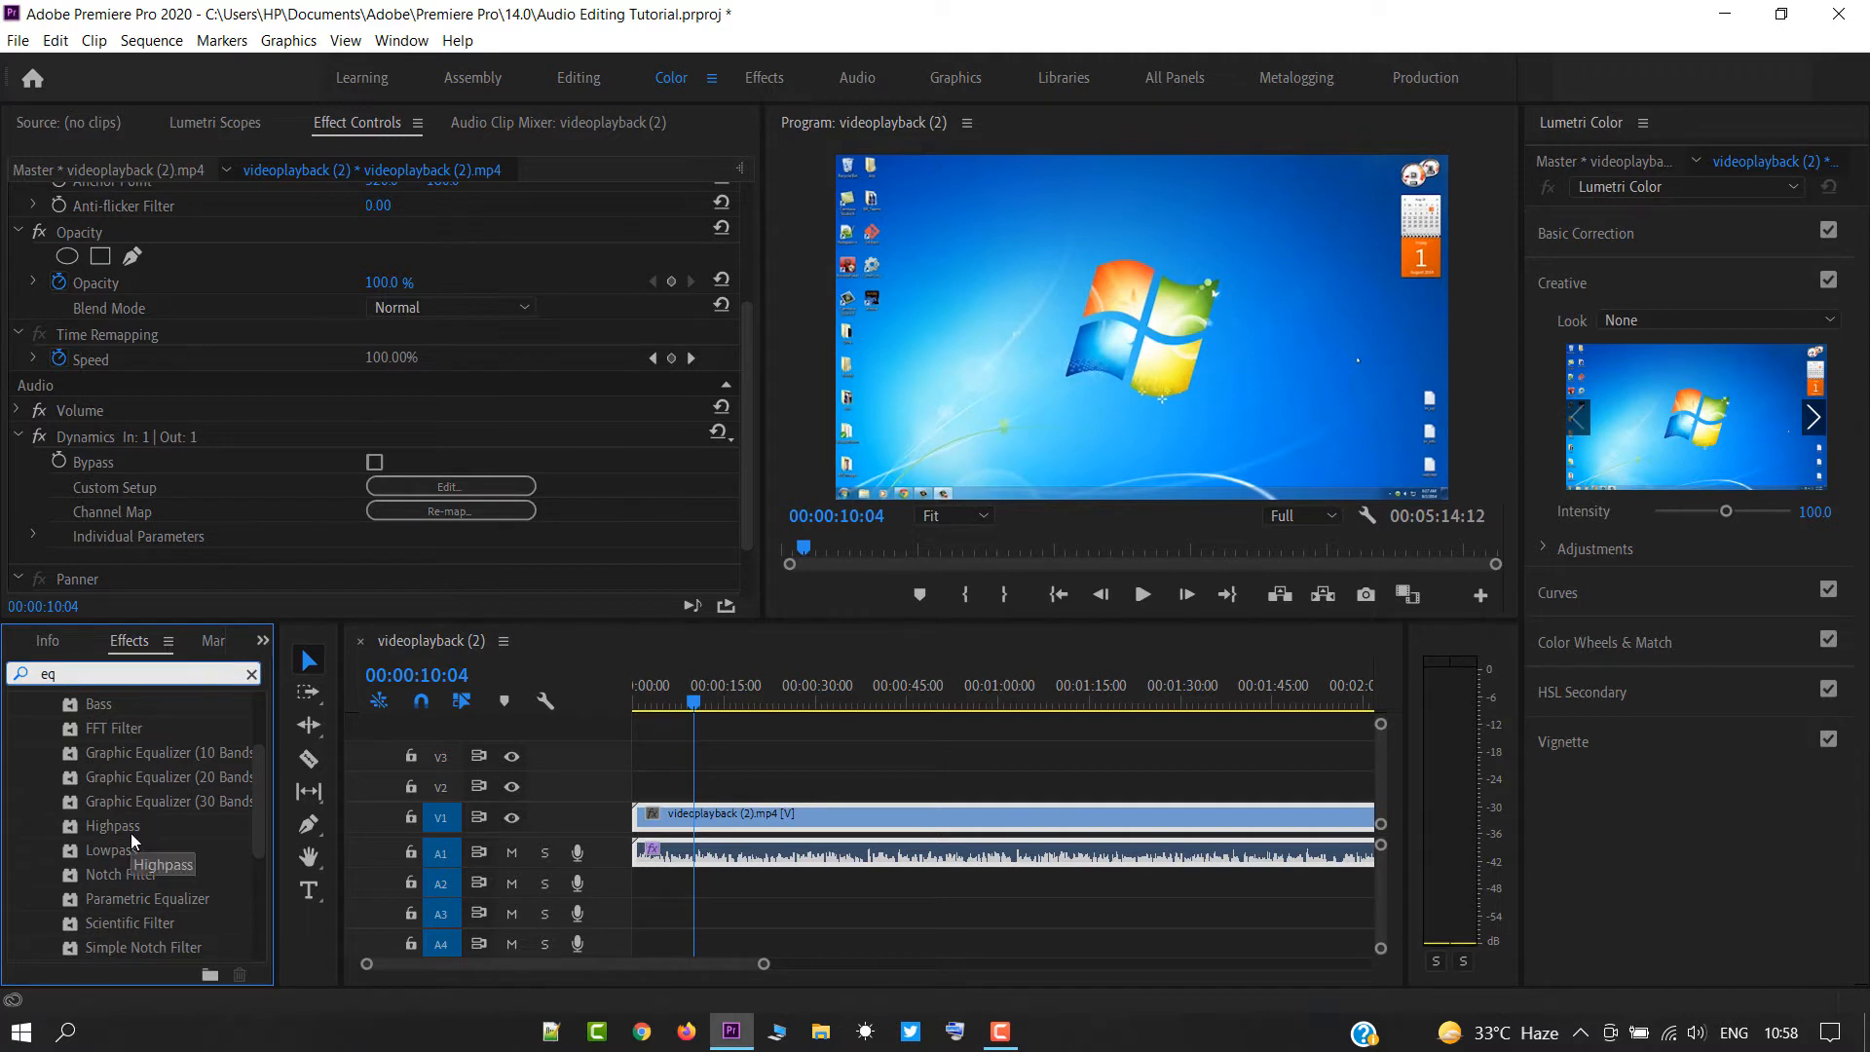
drag(148, 898, 709, 843)
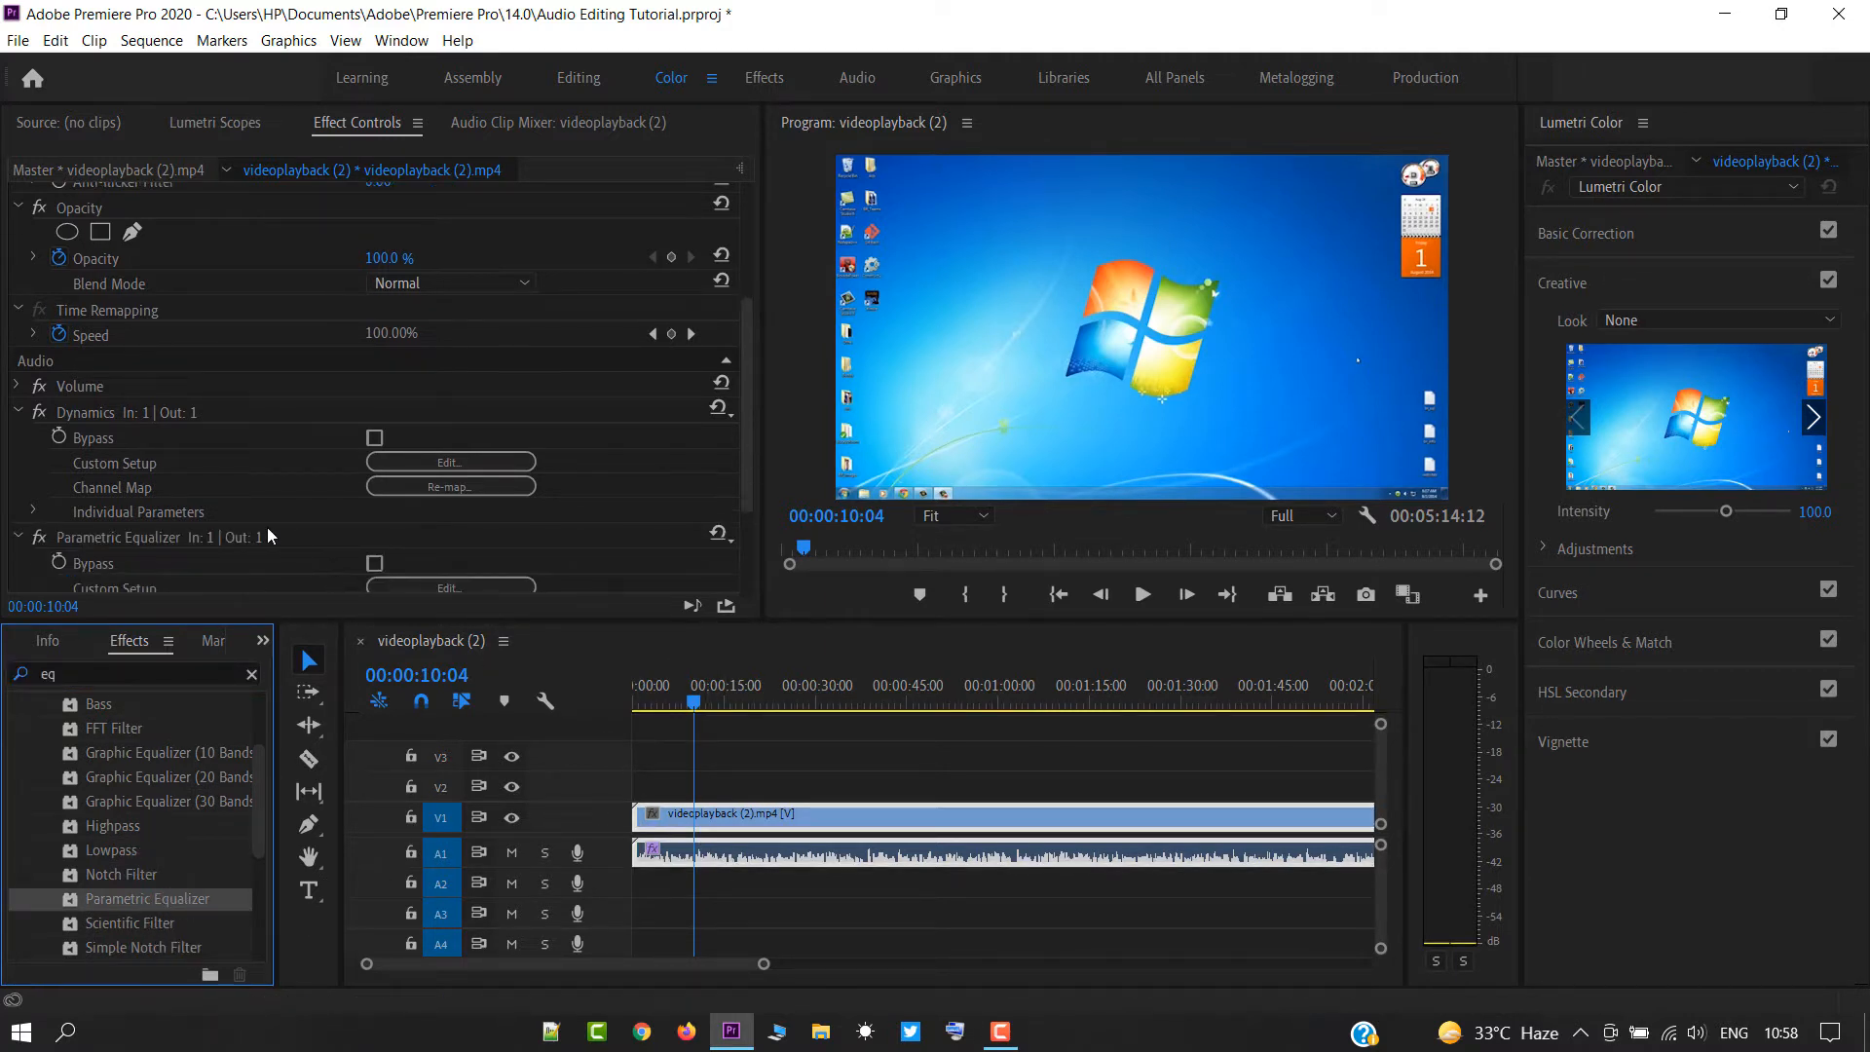
Open the Parametric Equalizer's custom setup and load the Vocal Enhancer preset.
scroll(267, 528, down, 2)
click(431, 515)
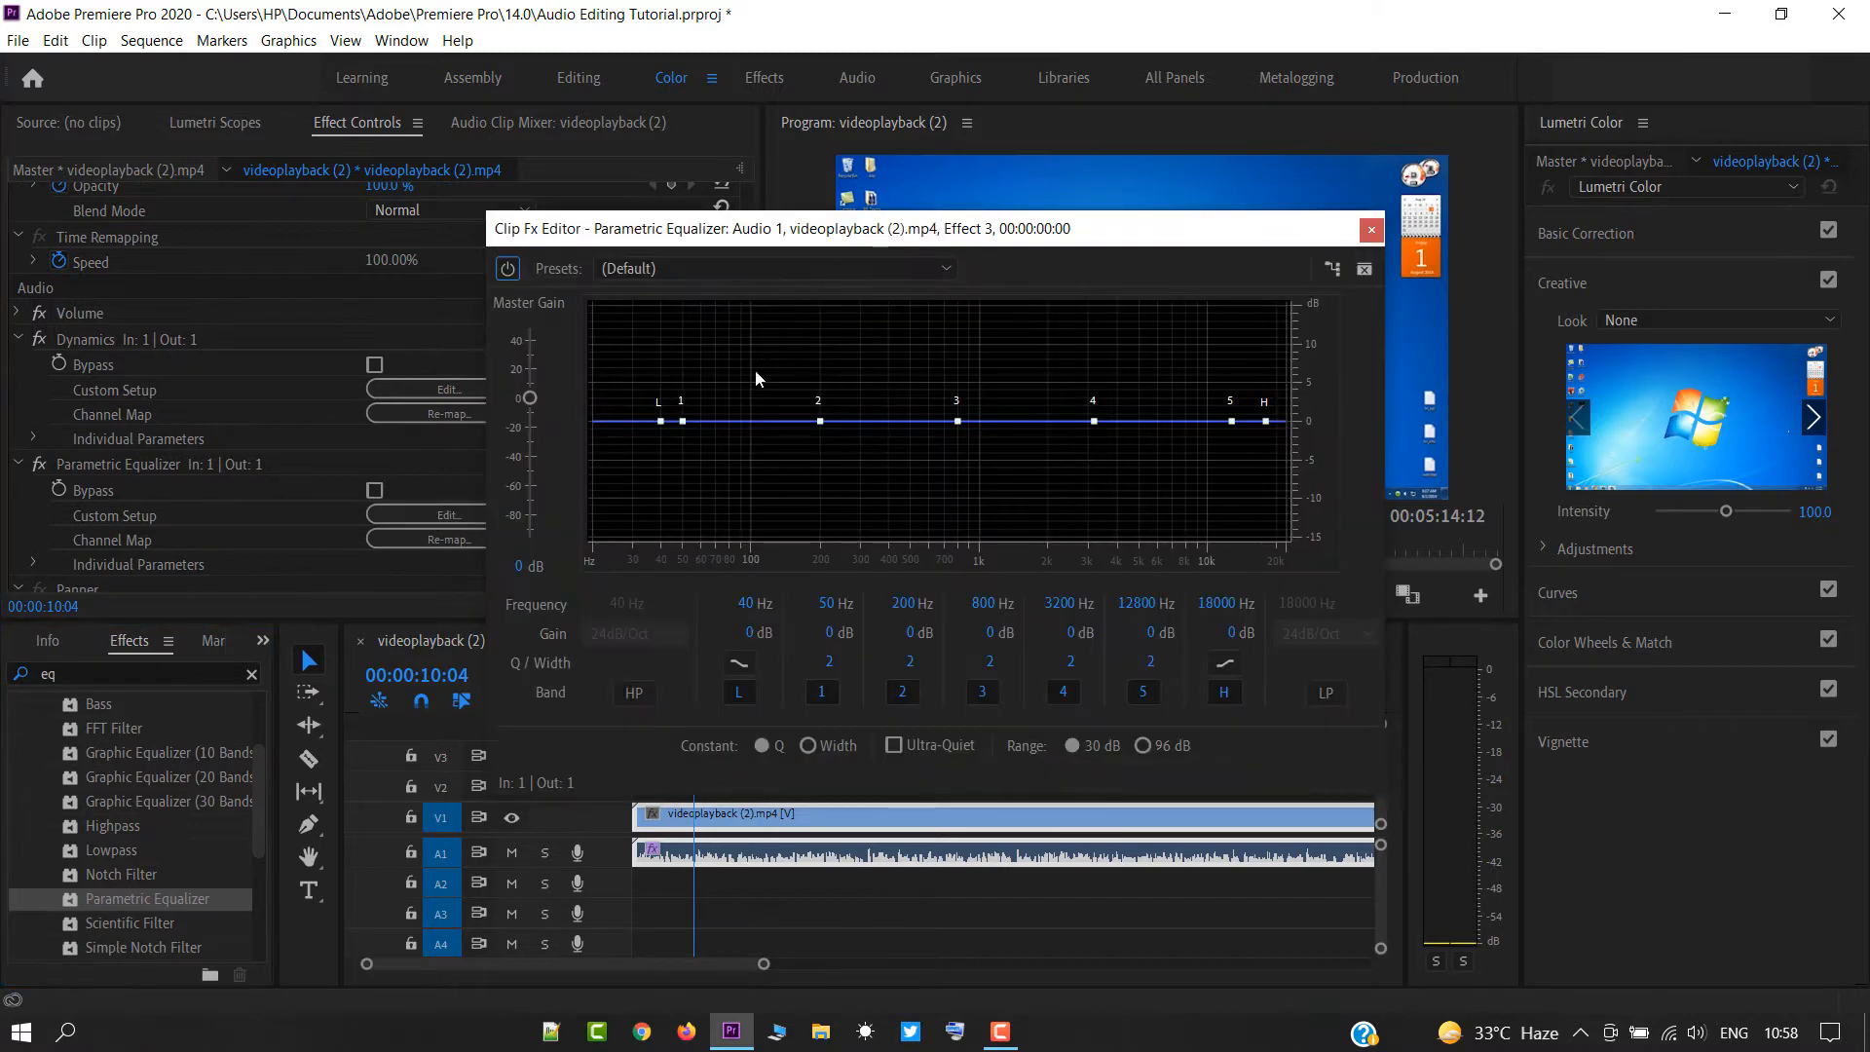
click(703, 273)
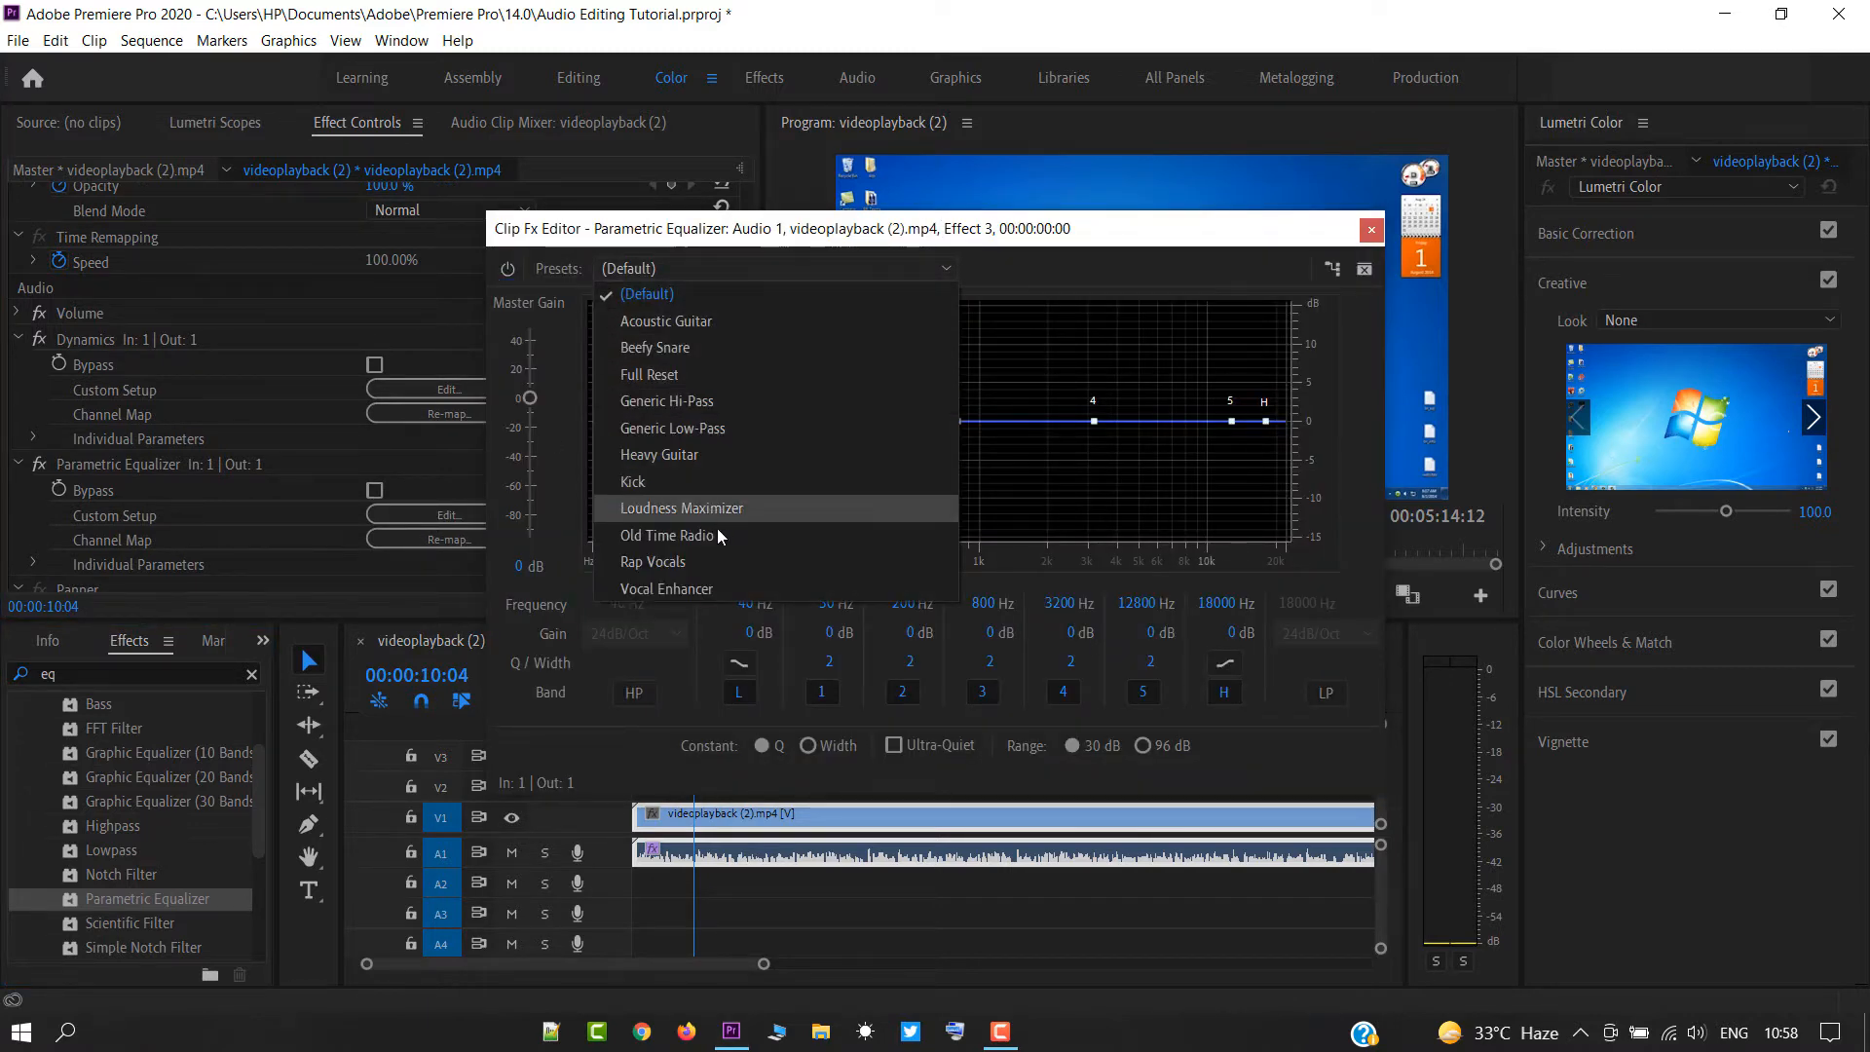
click(710, 584)
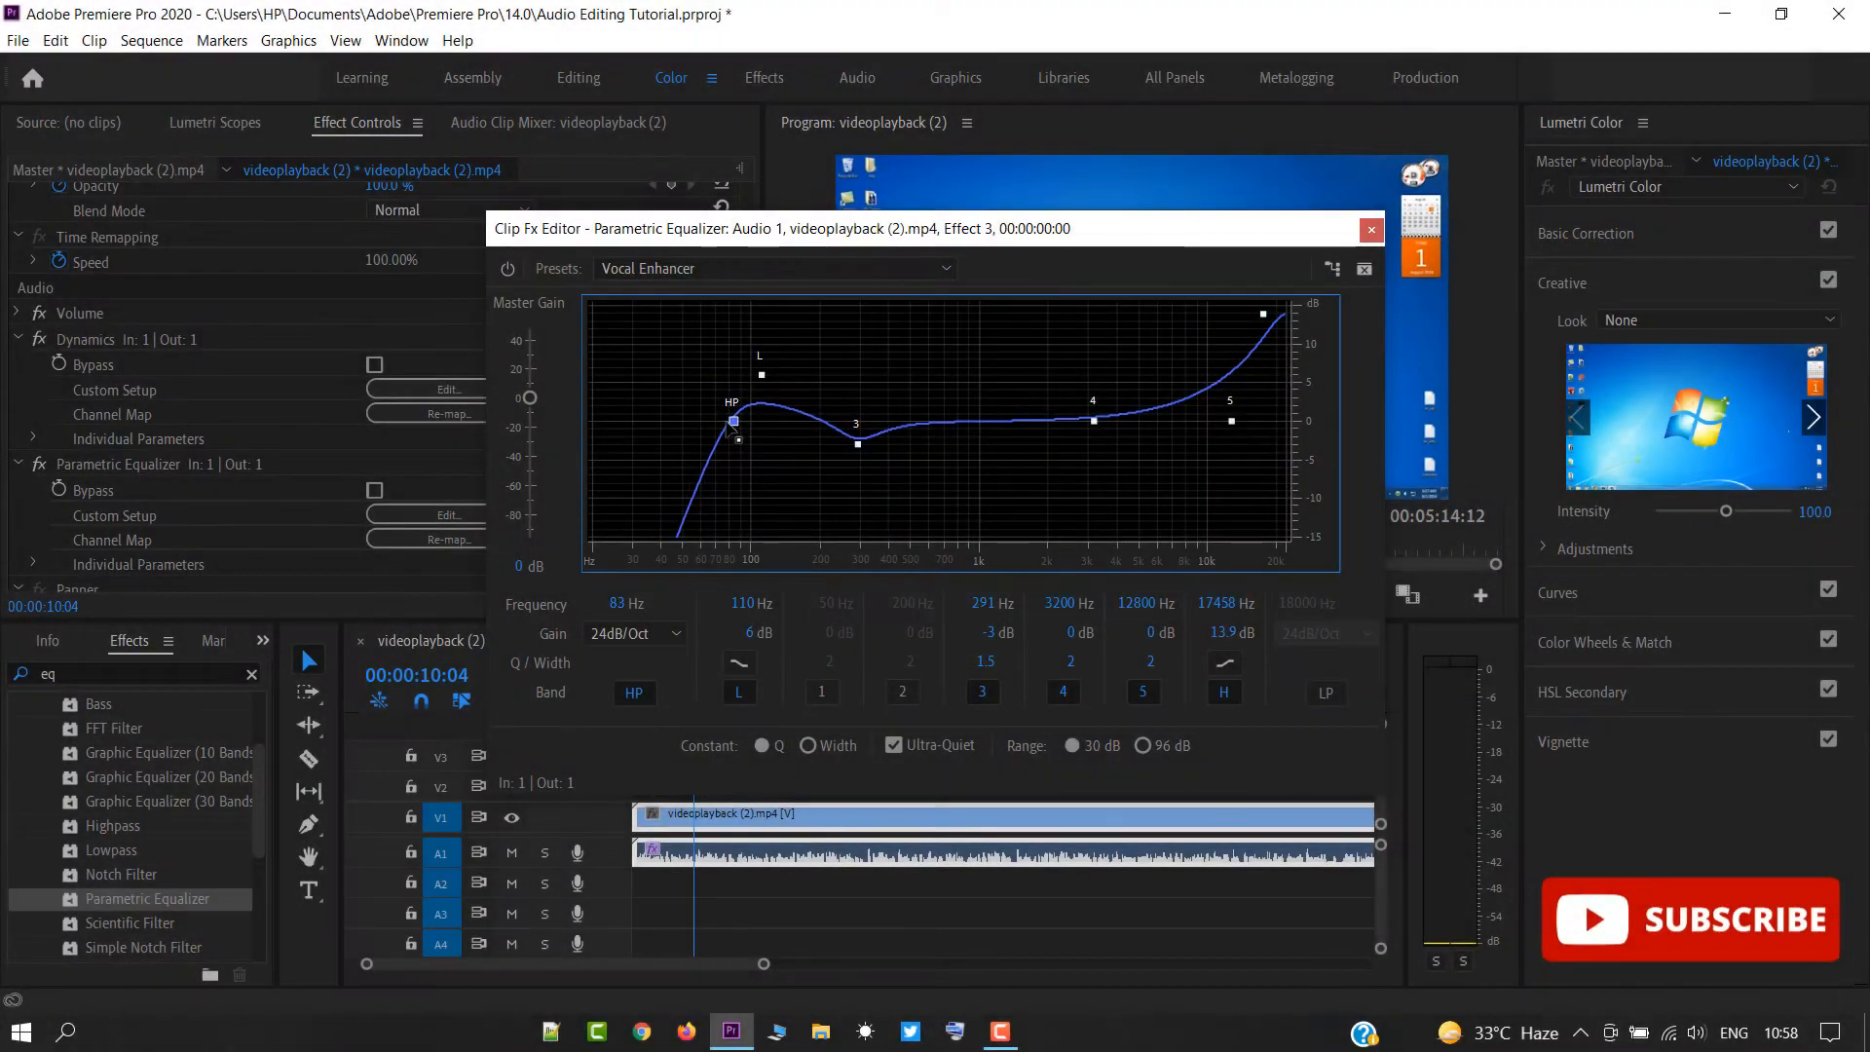
Shift the equalizer's HP point to about 35 Hz, H to about 21252 Hz at -15 dB, and band 5 to about 10166 Hz at 1.4 dB.
drag(728, 422, 645, 497)
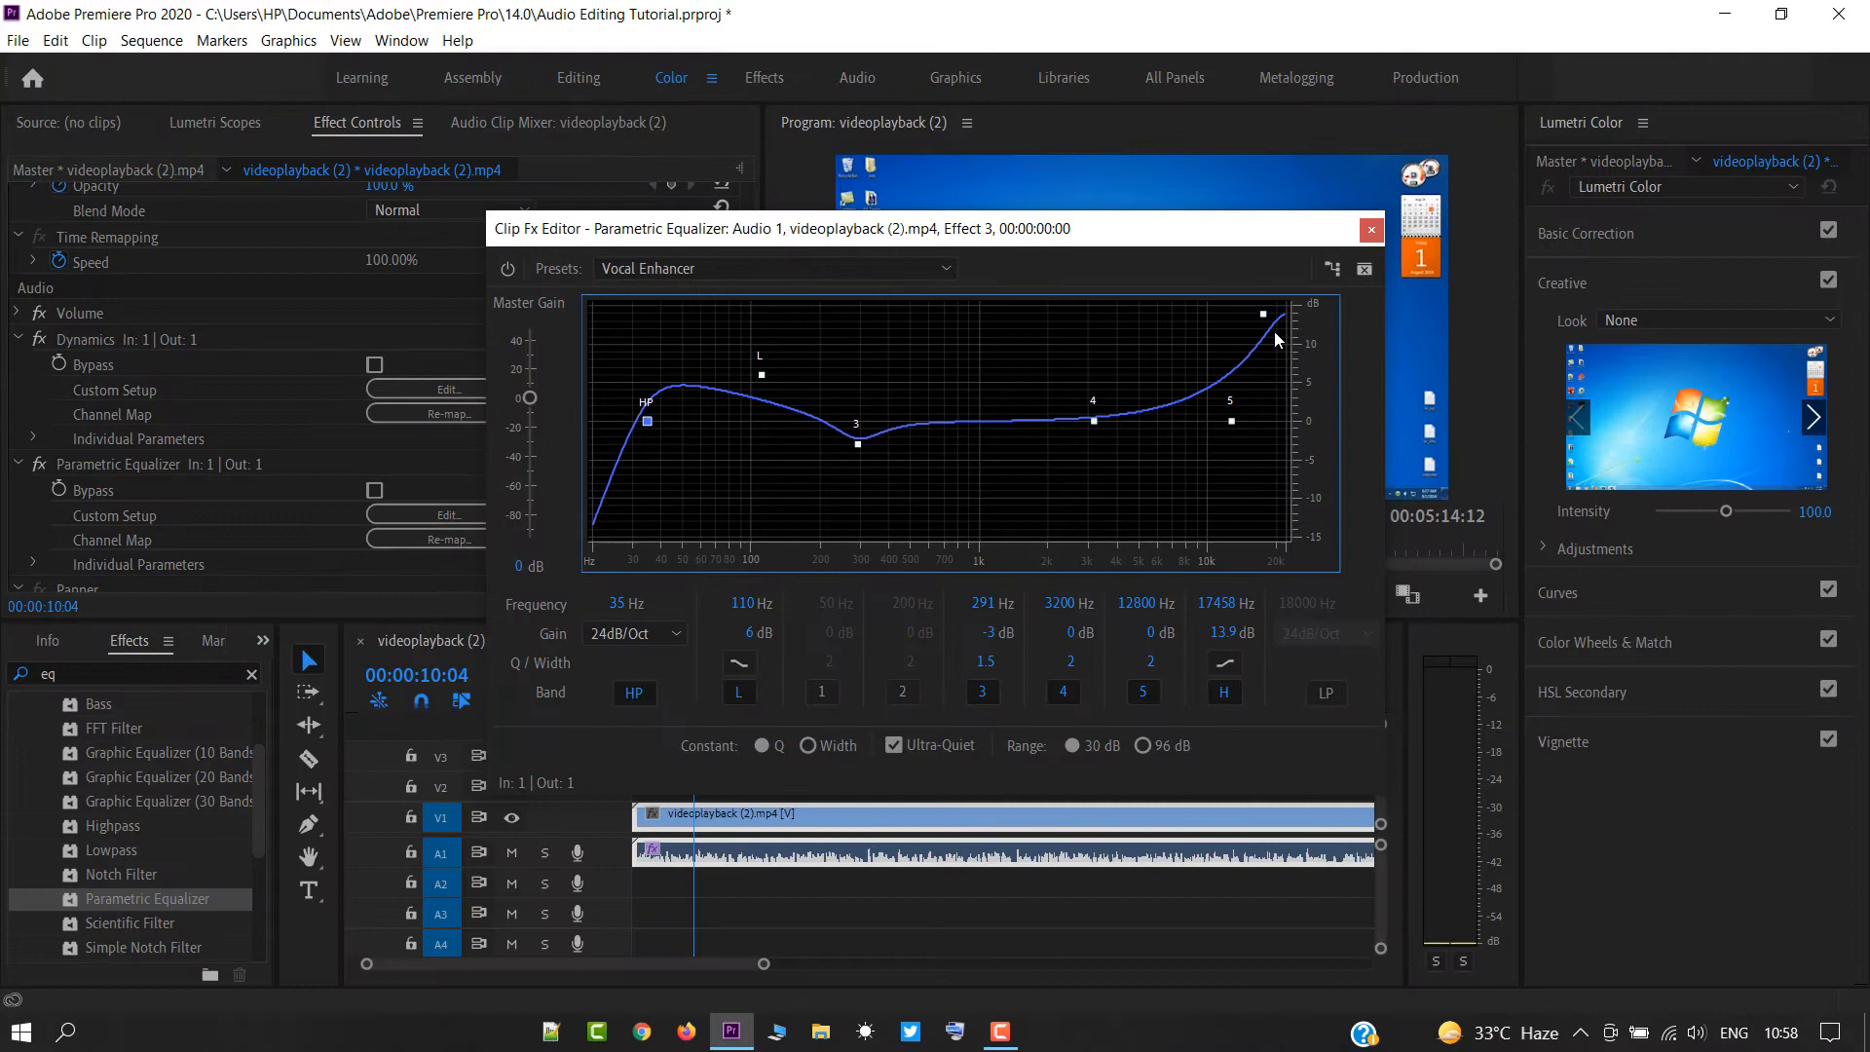
mouse_move(1264, 316)
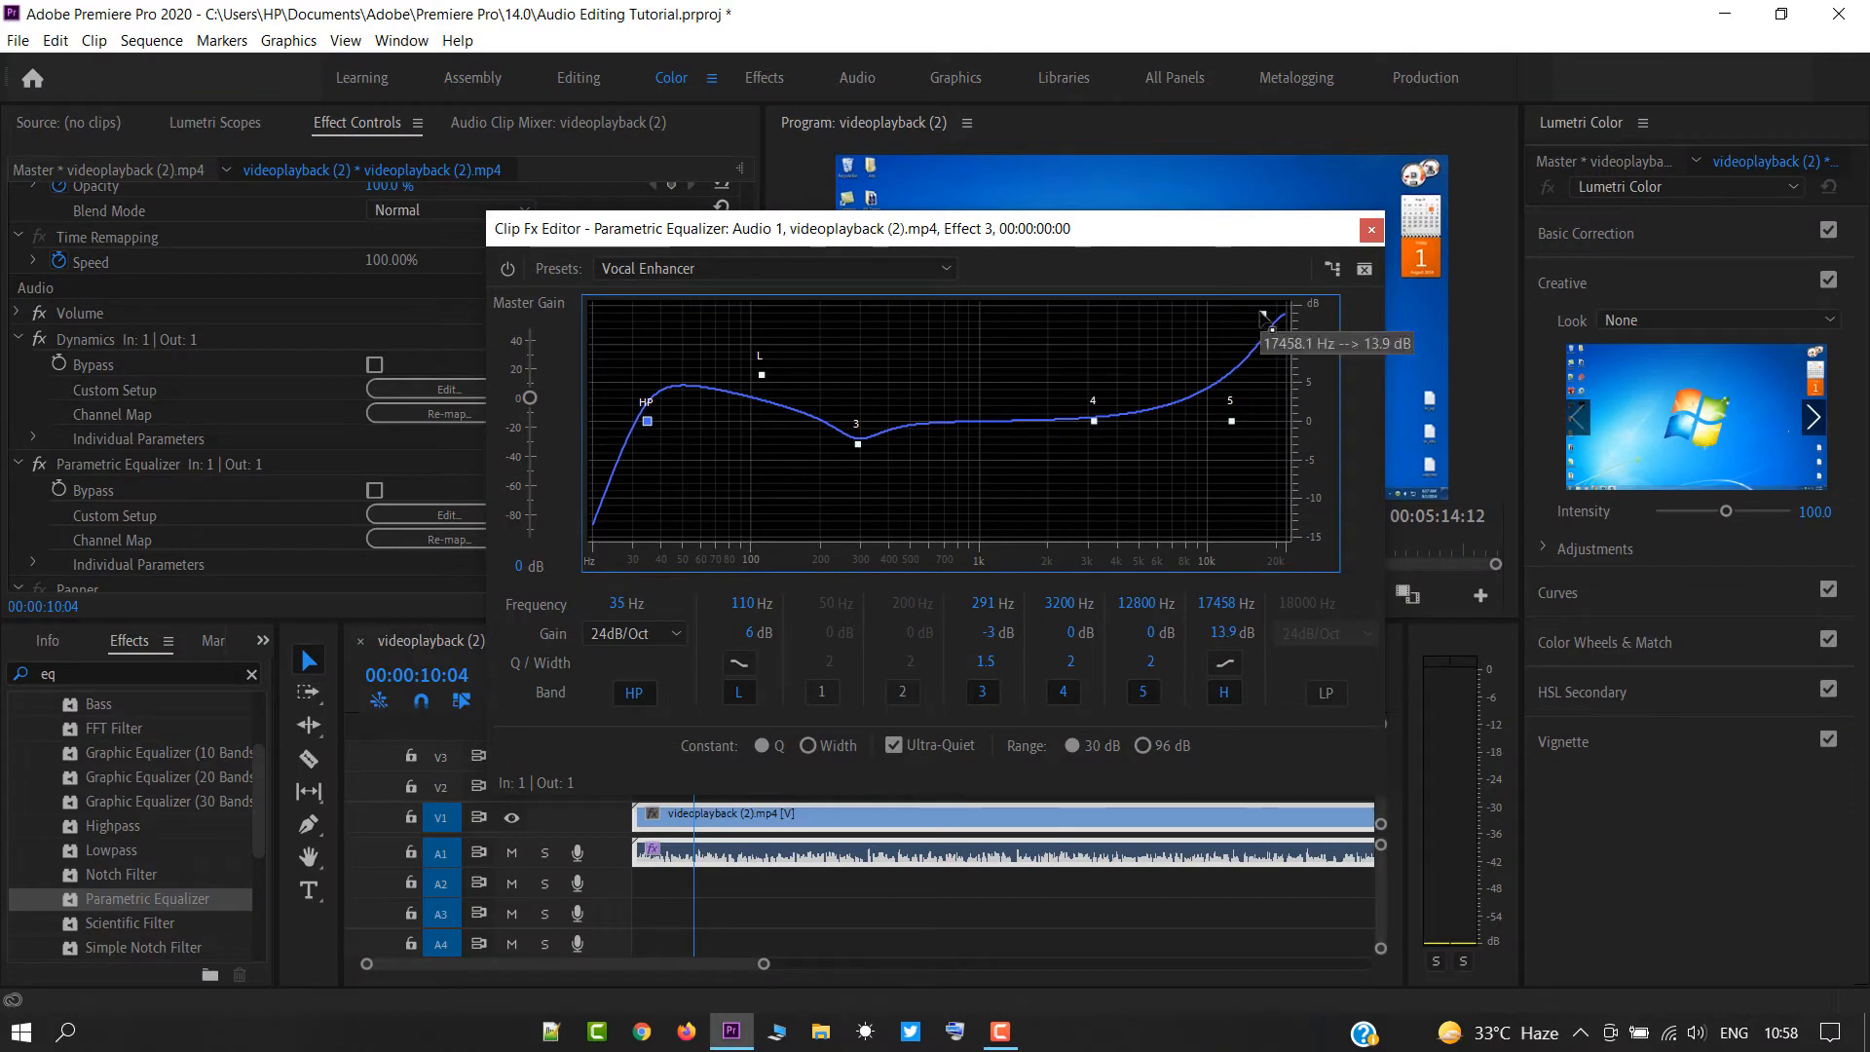
drag(1264, 317, 1282, 535)
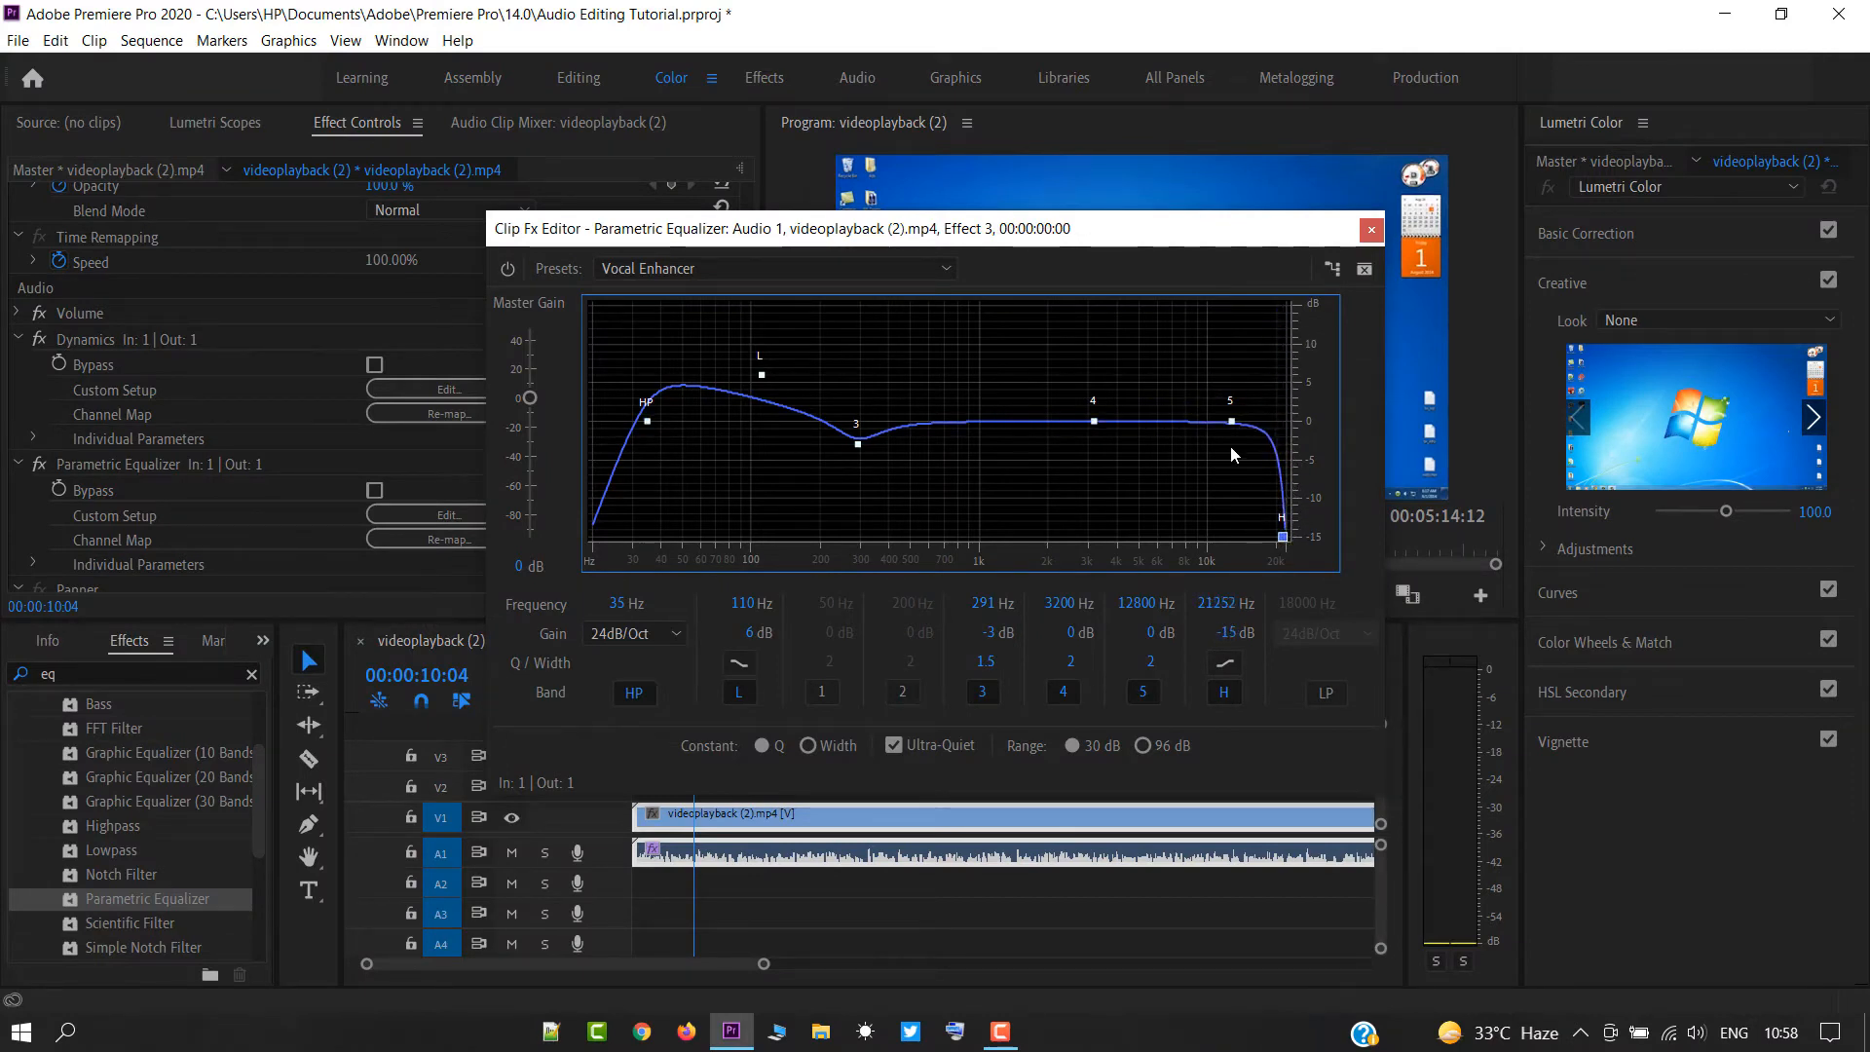
drag(1231, 421, 1211, 411)
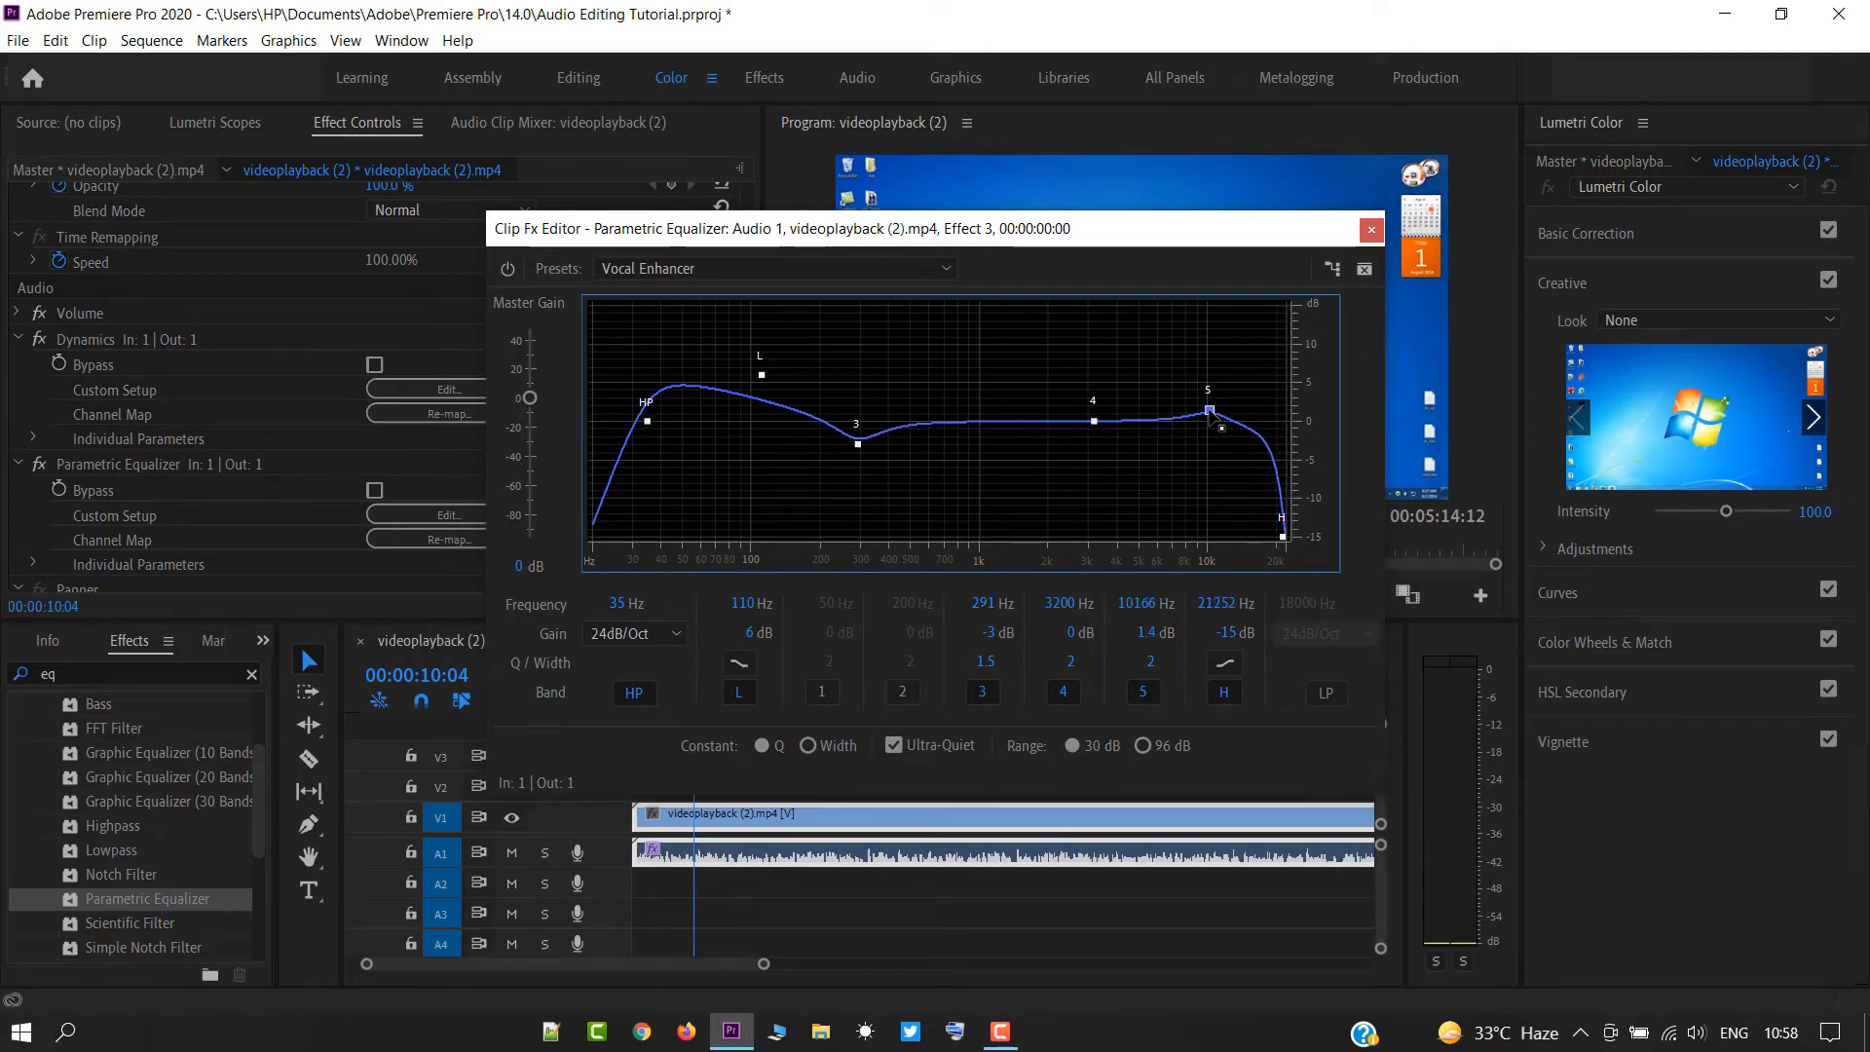
click(1370, 230)
Play the sequence while toggling the Parametric Equalizer to compare the sound, and return the playhead to the start.
key(space)
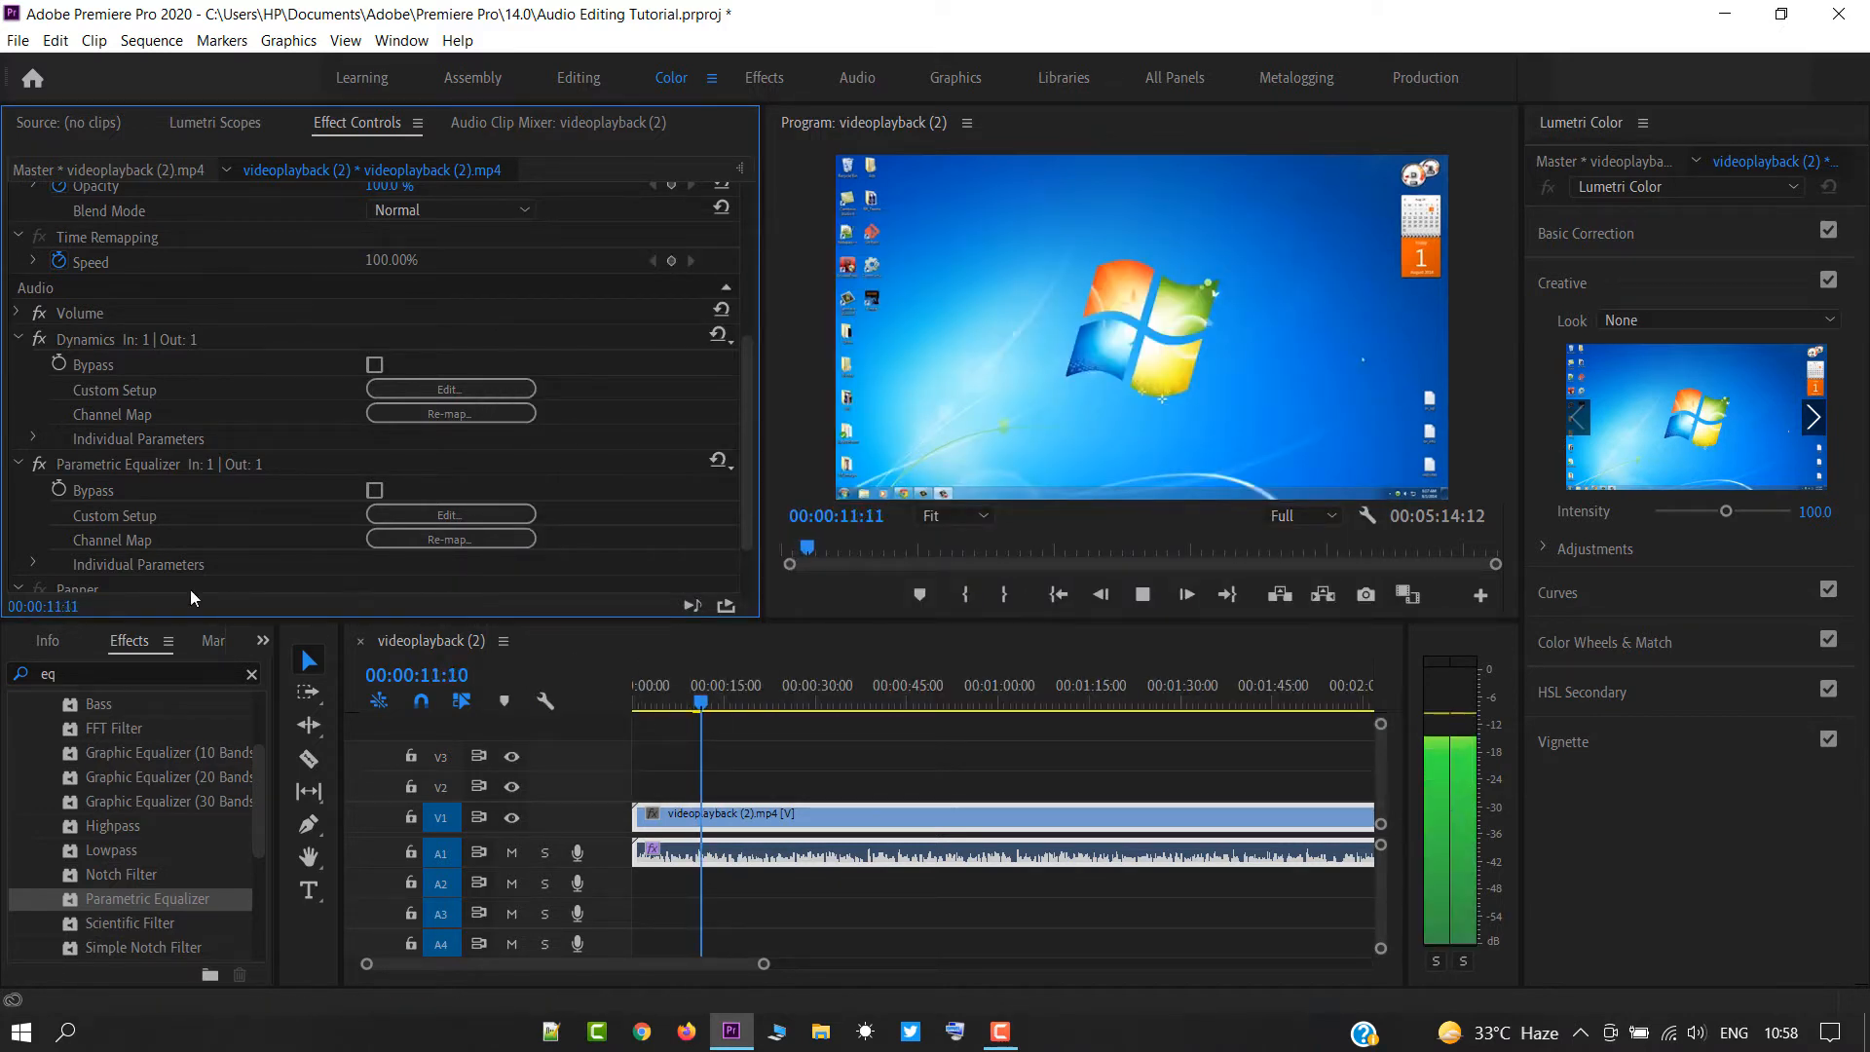
click(41, 466)
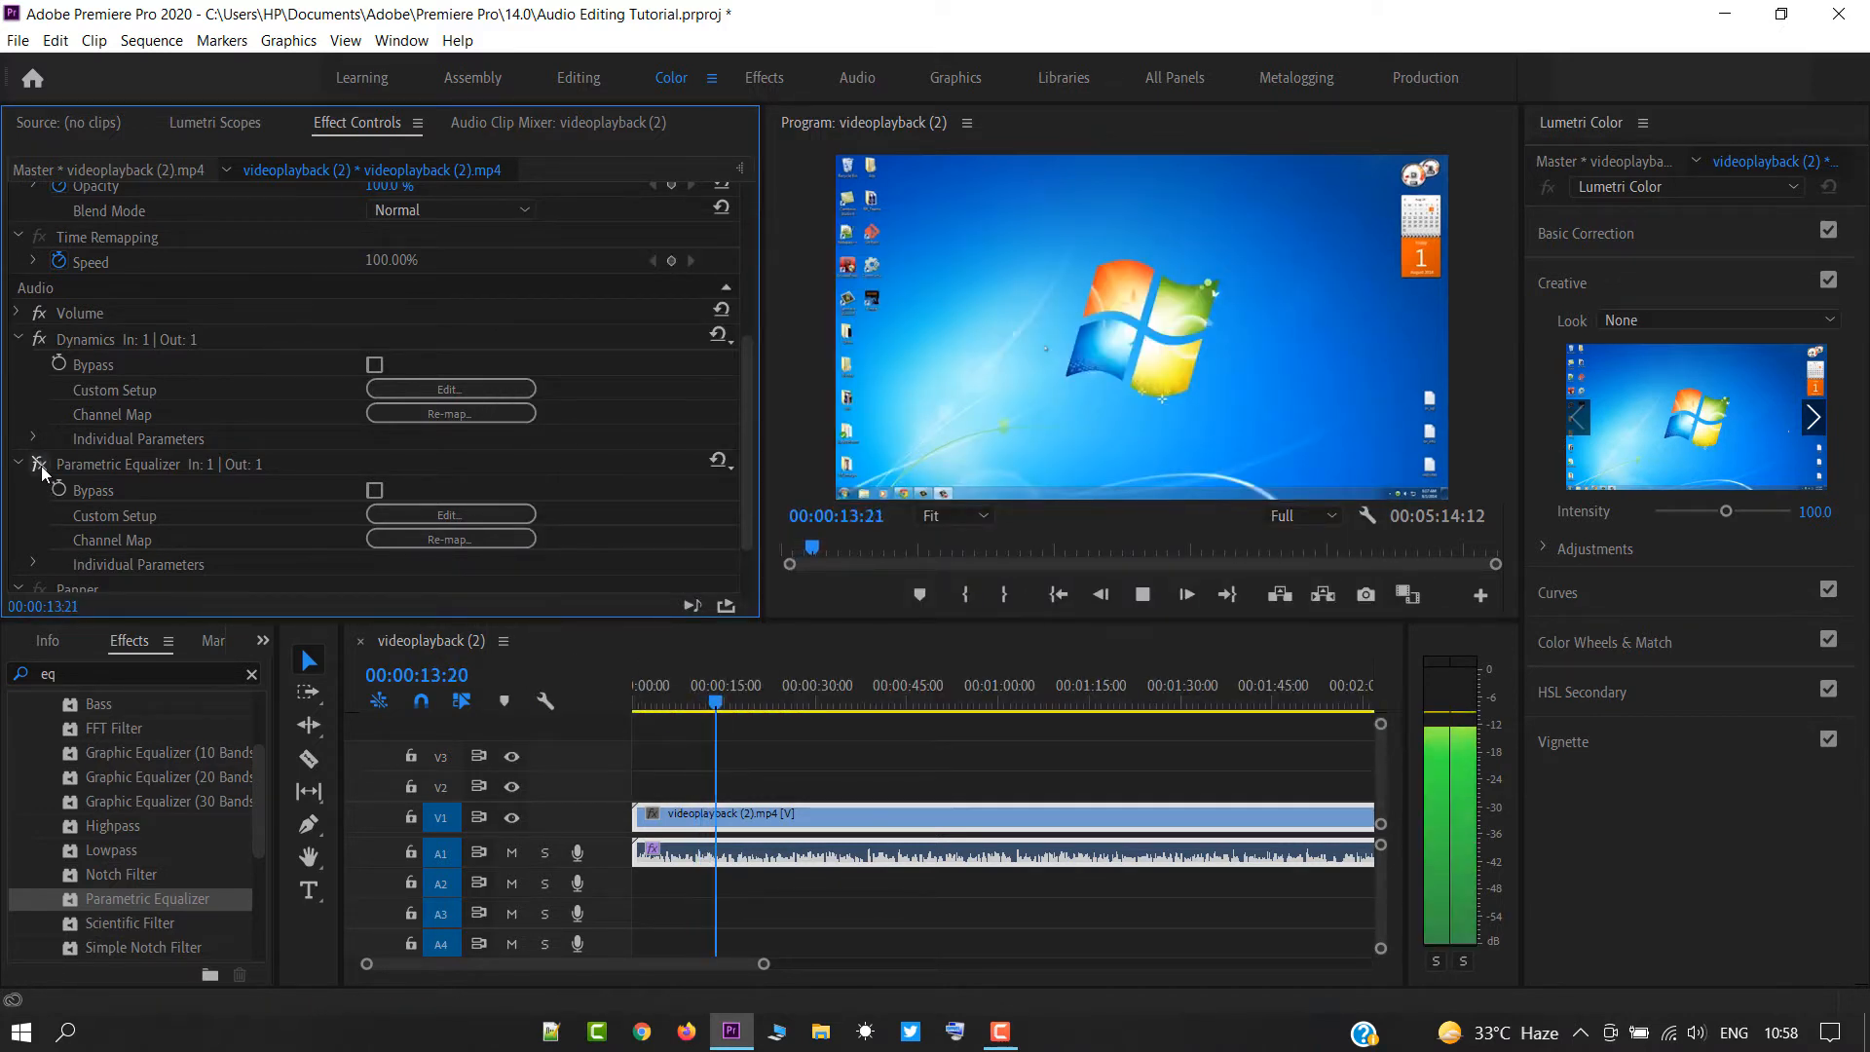
key(space)
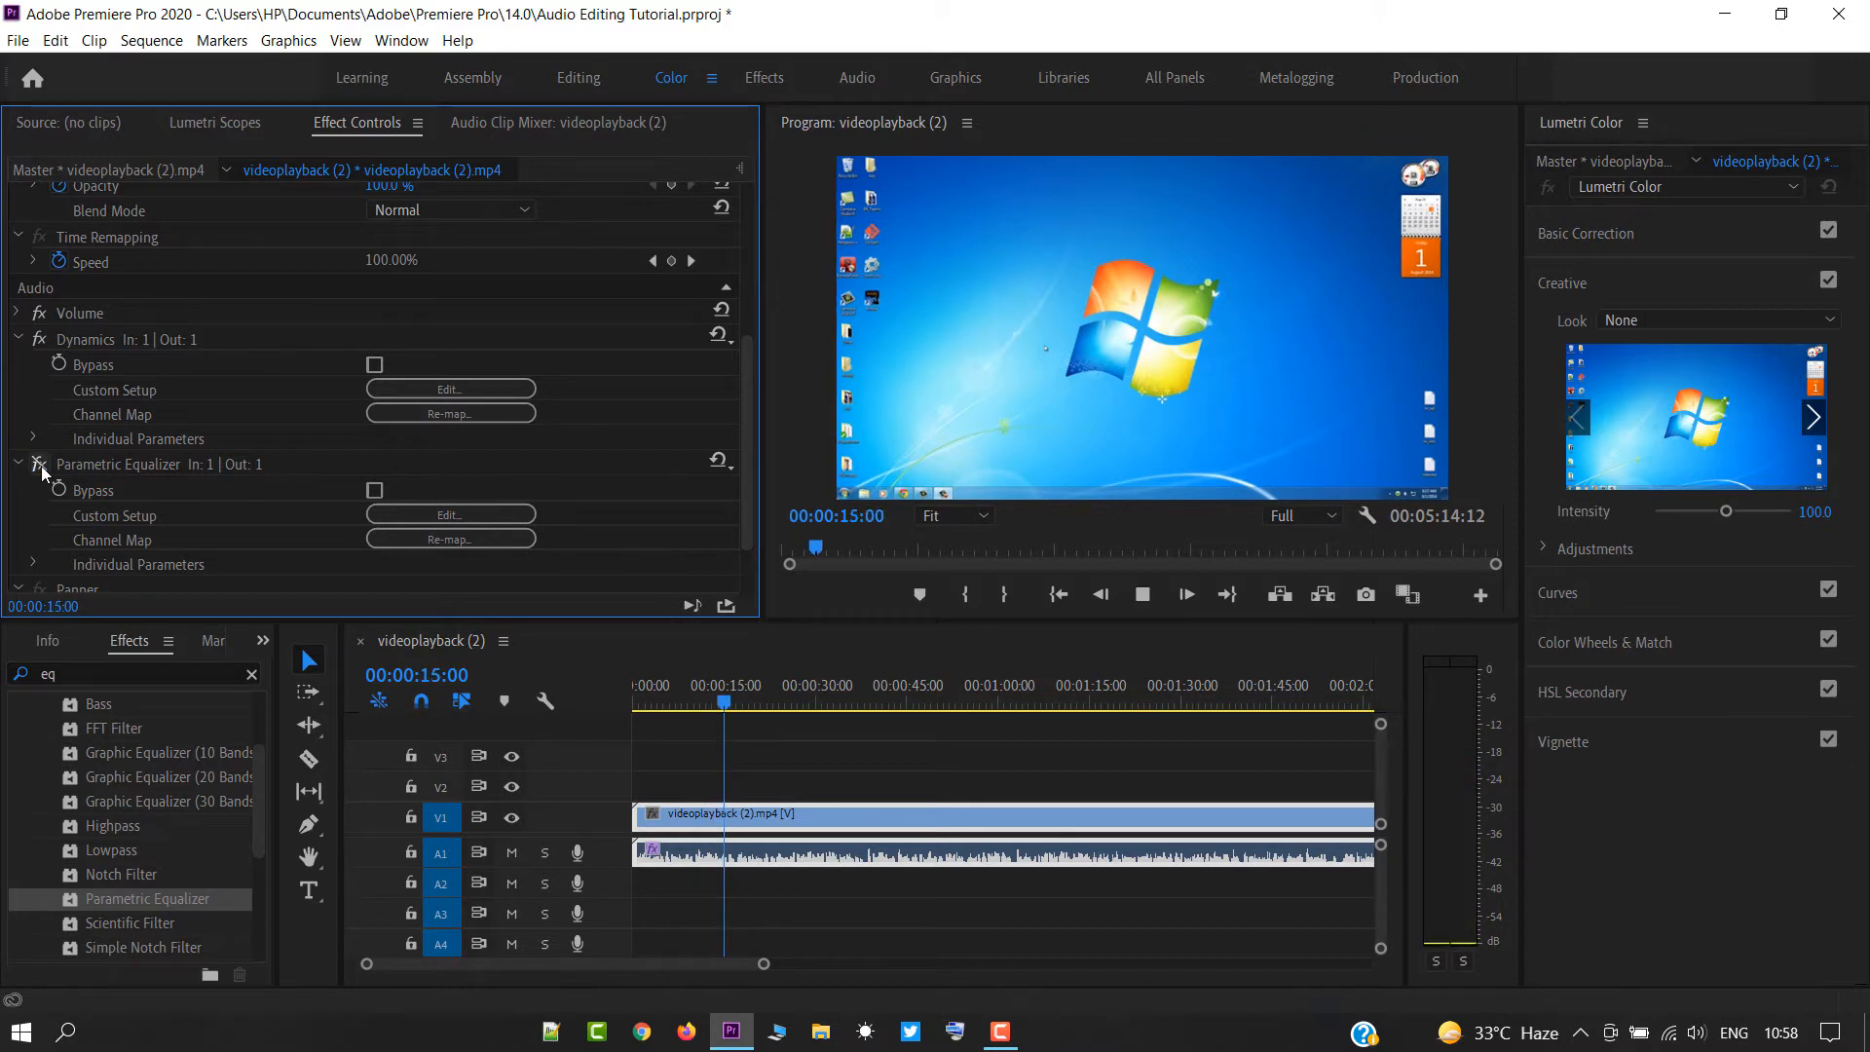
key(space)
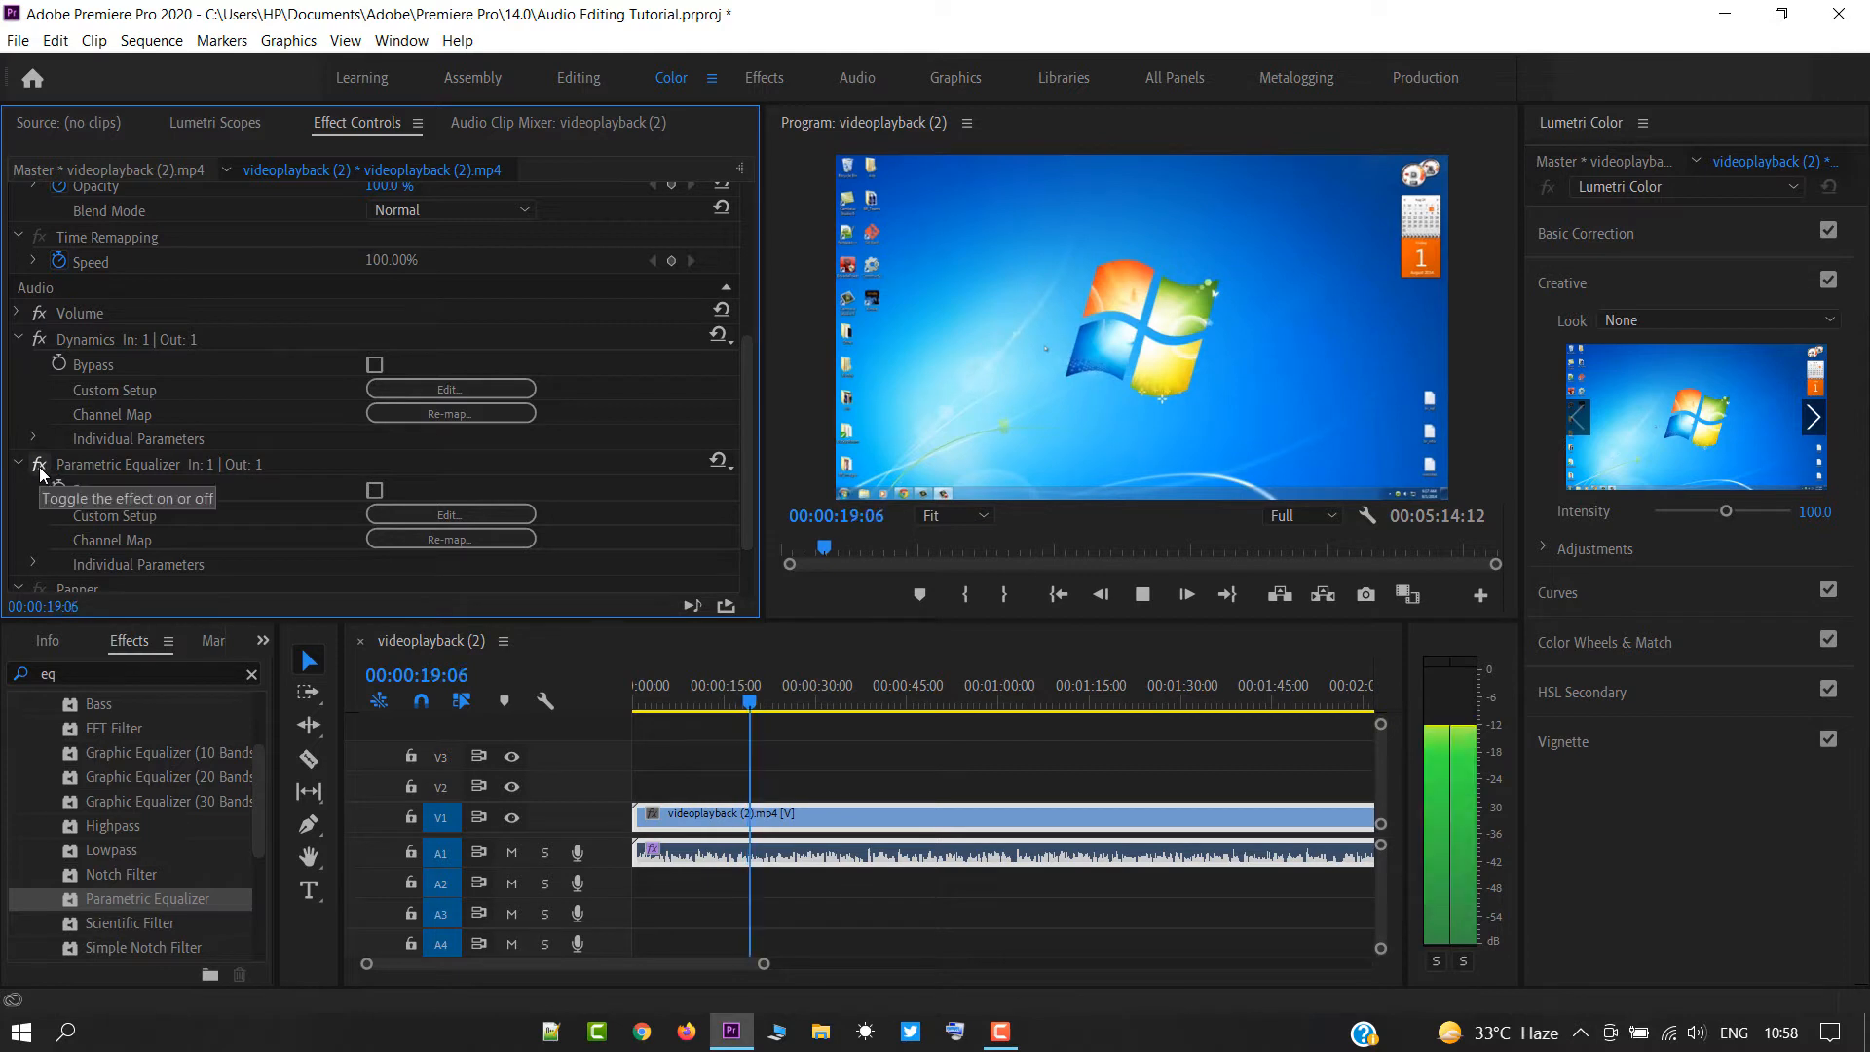
click(39, 466)
key(space)
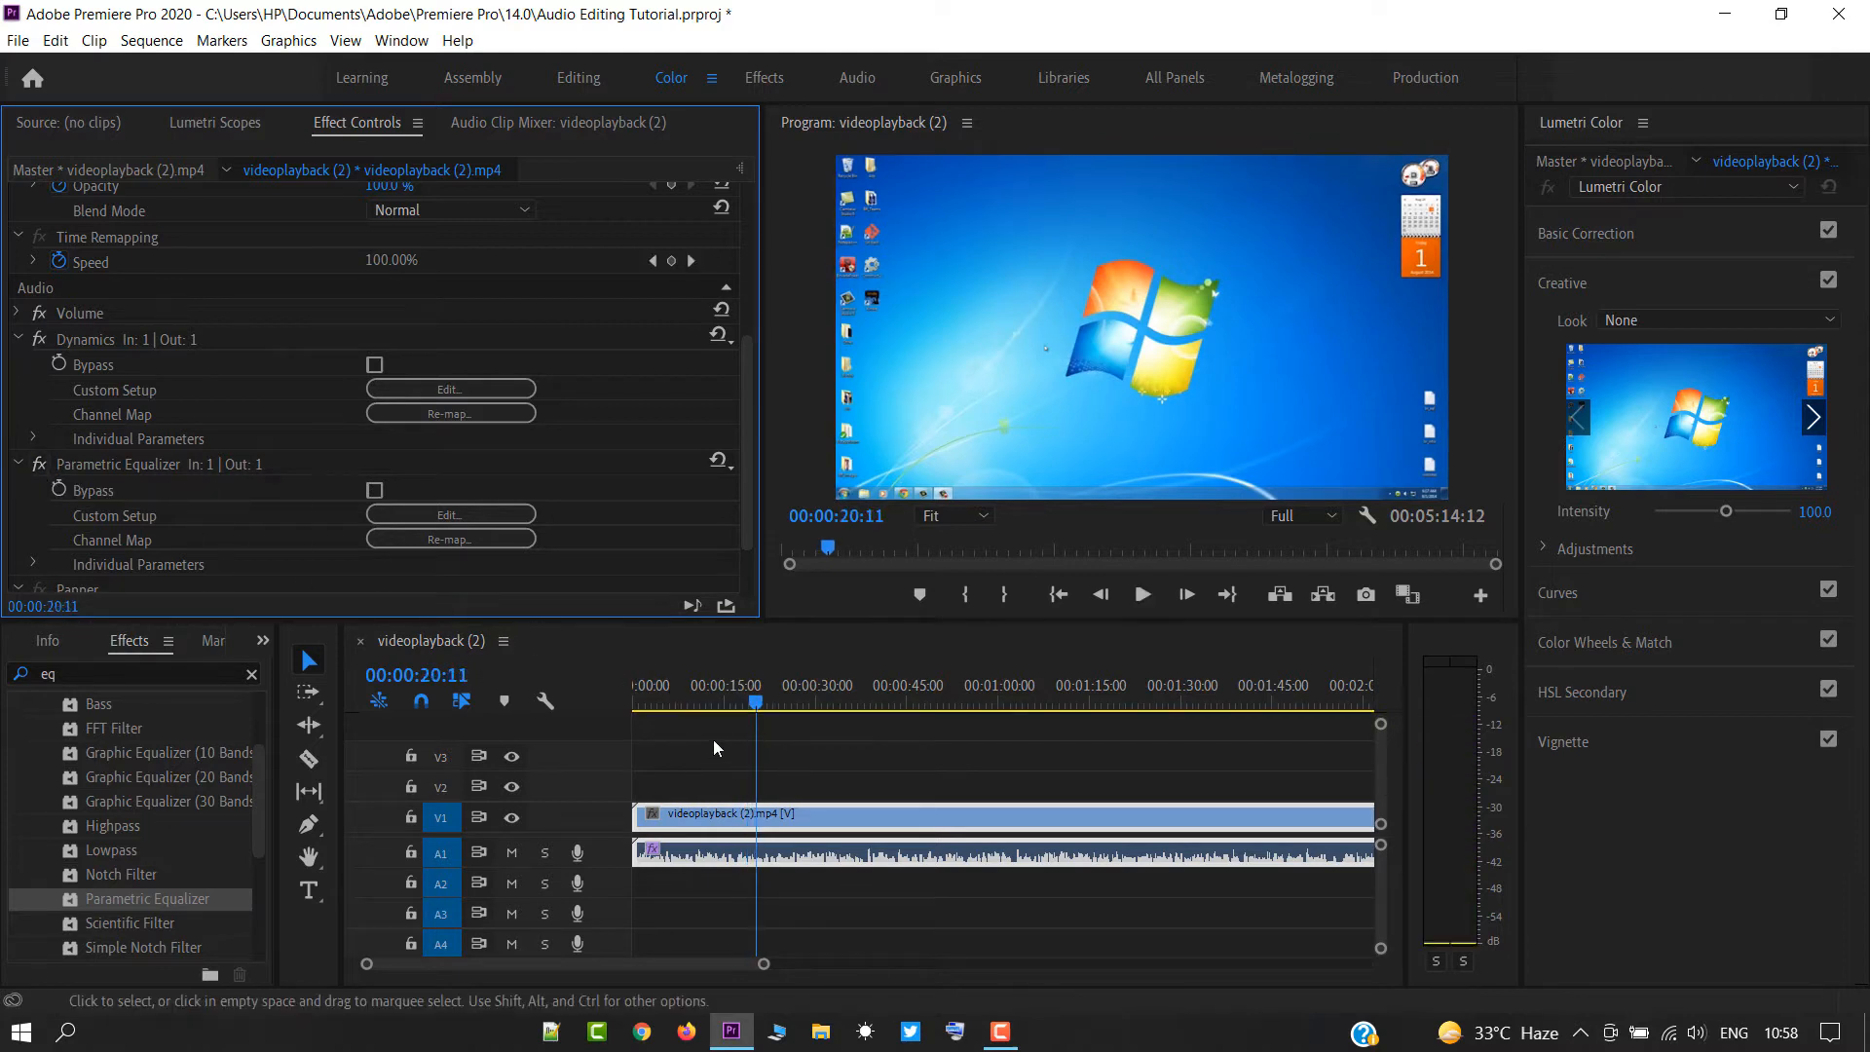
drag(658, 699, 612, 697)
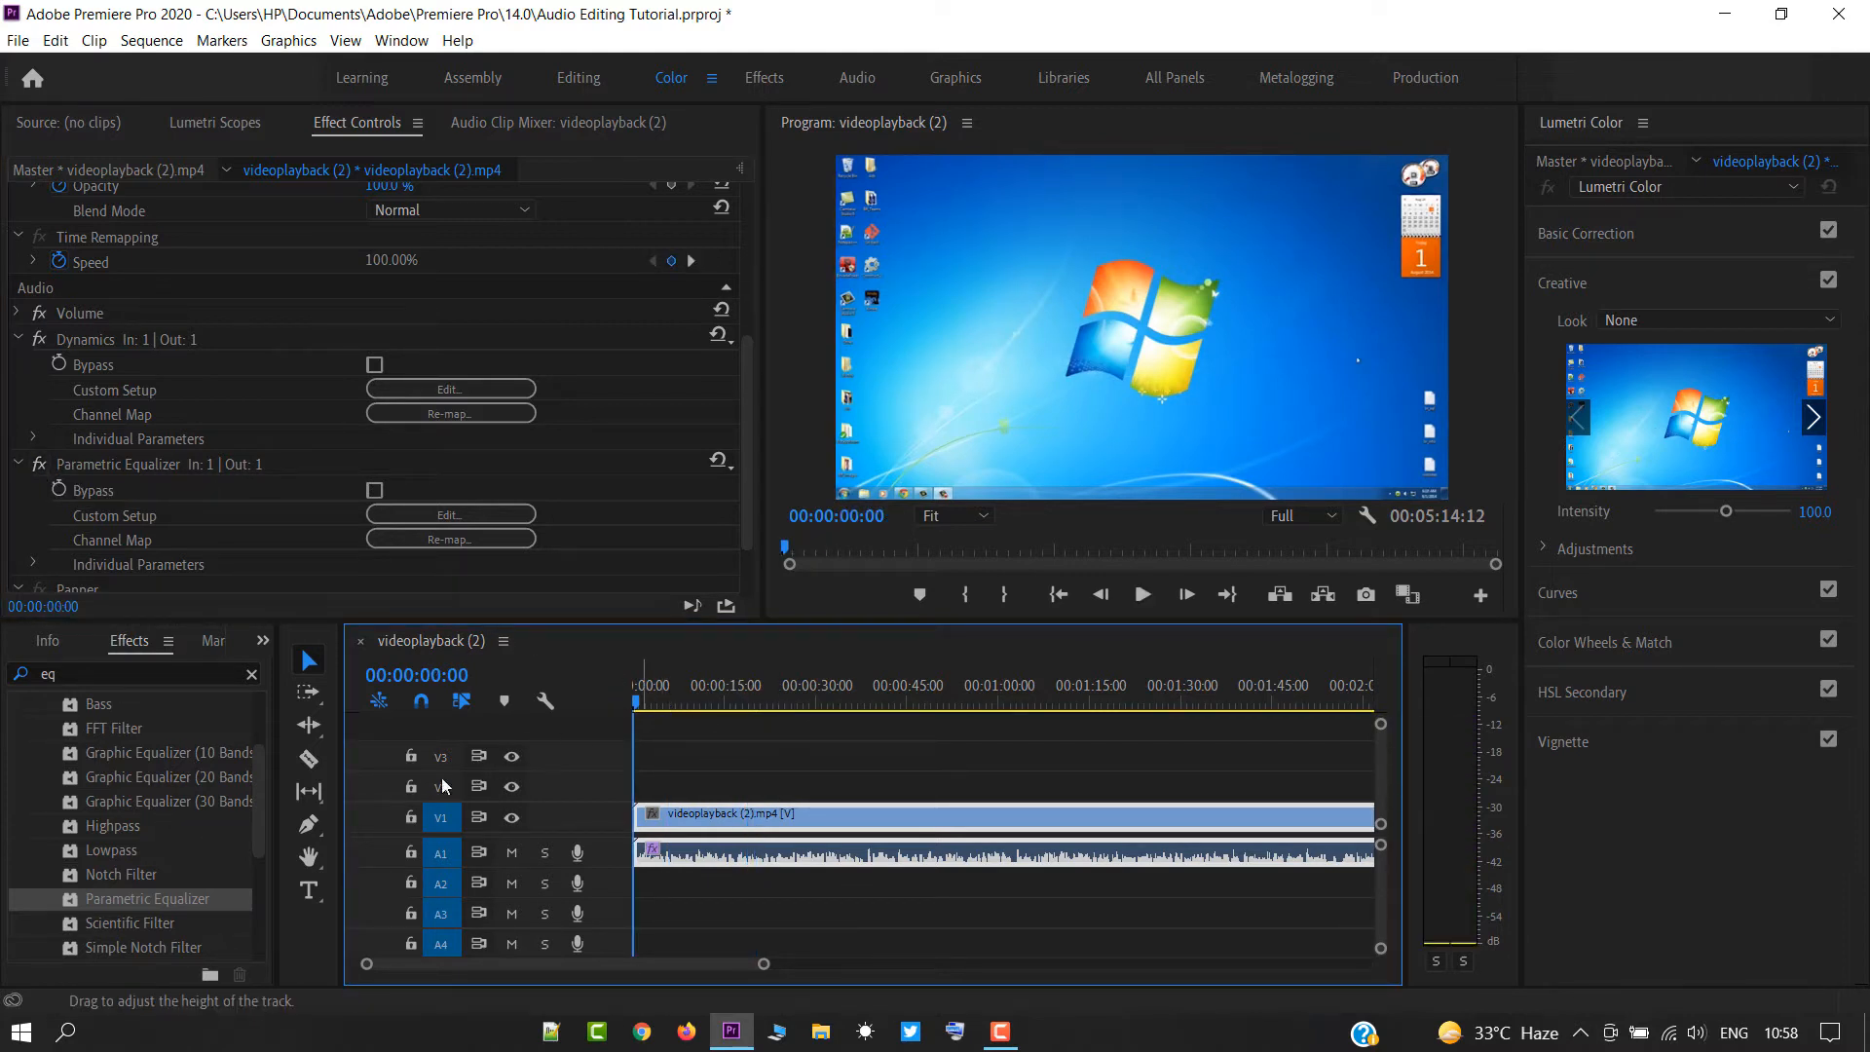
Search the effects for "denoise" and apply the DeNoise effect to the clip's audio.
click(251, 674)
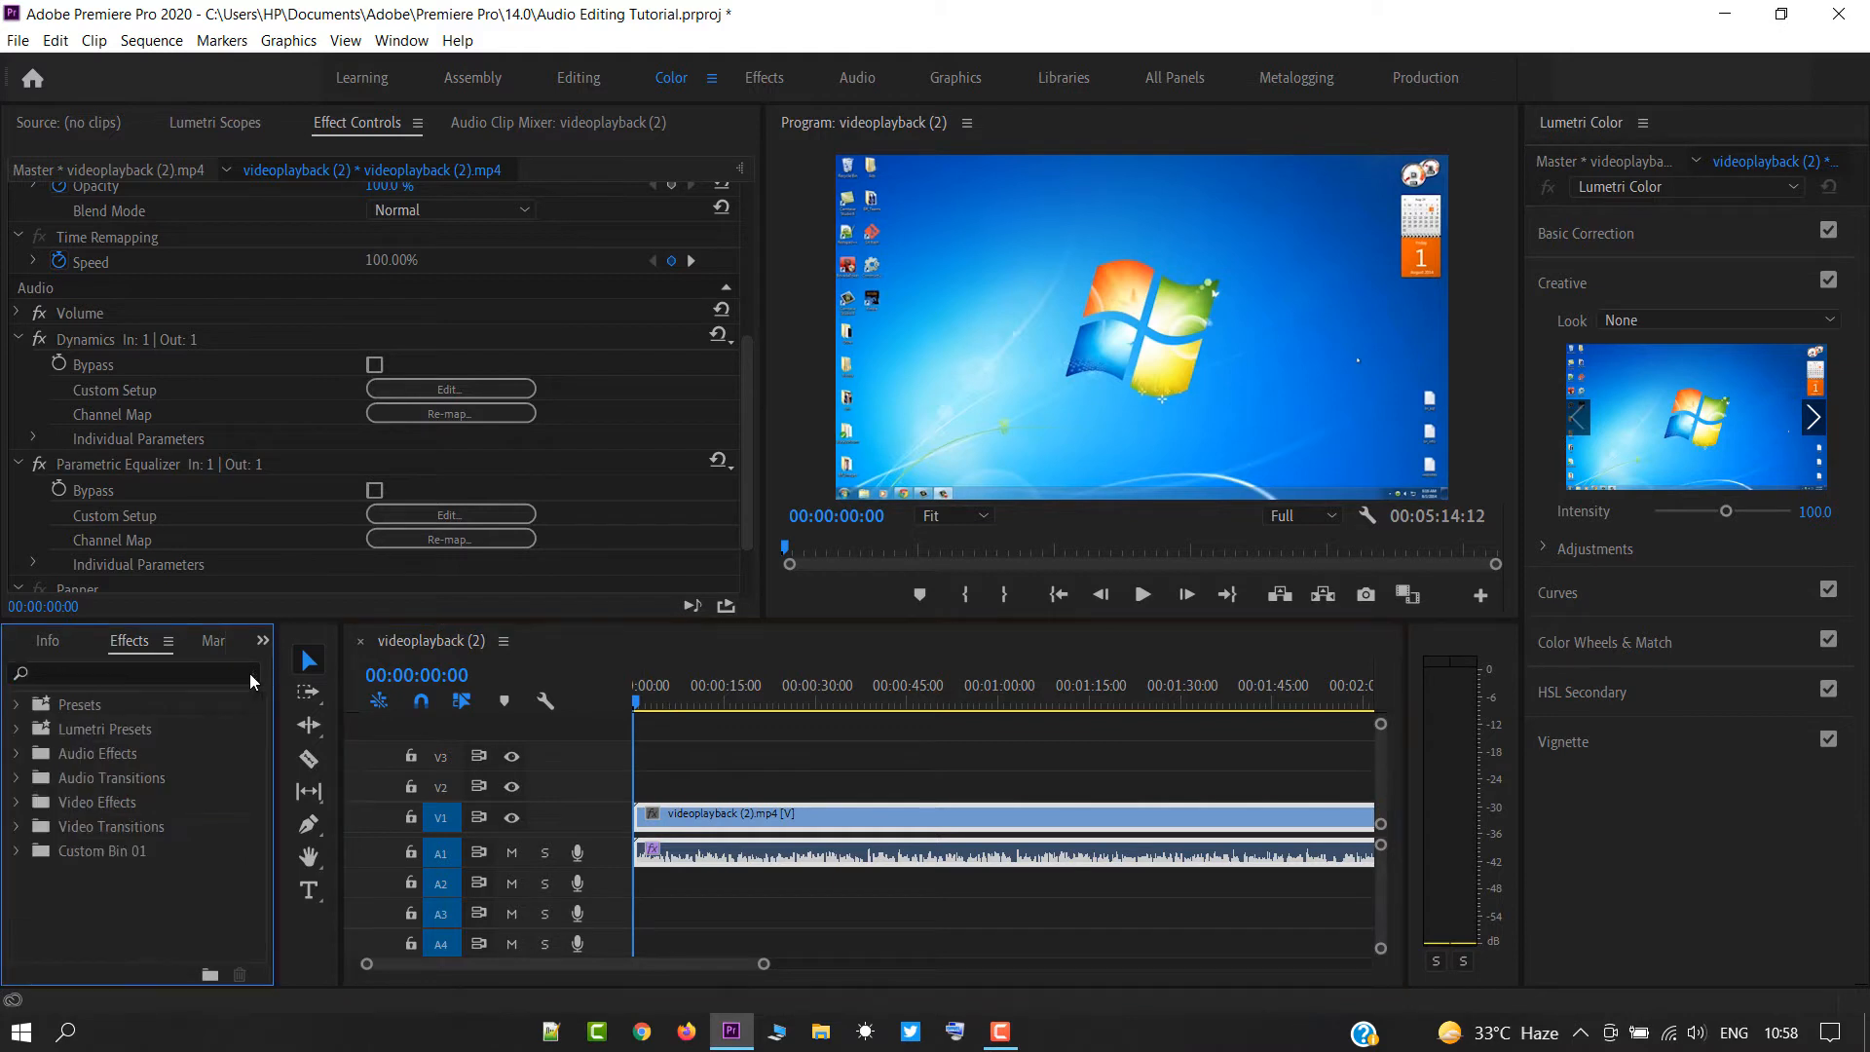
click(206, 674)
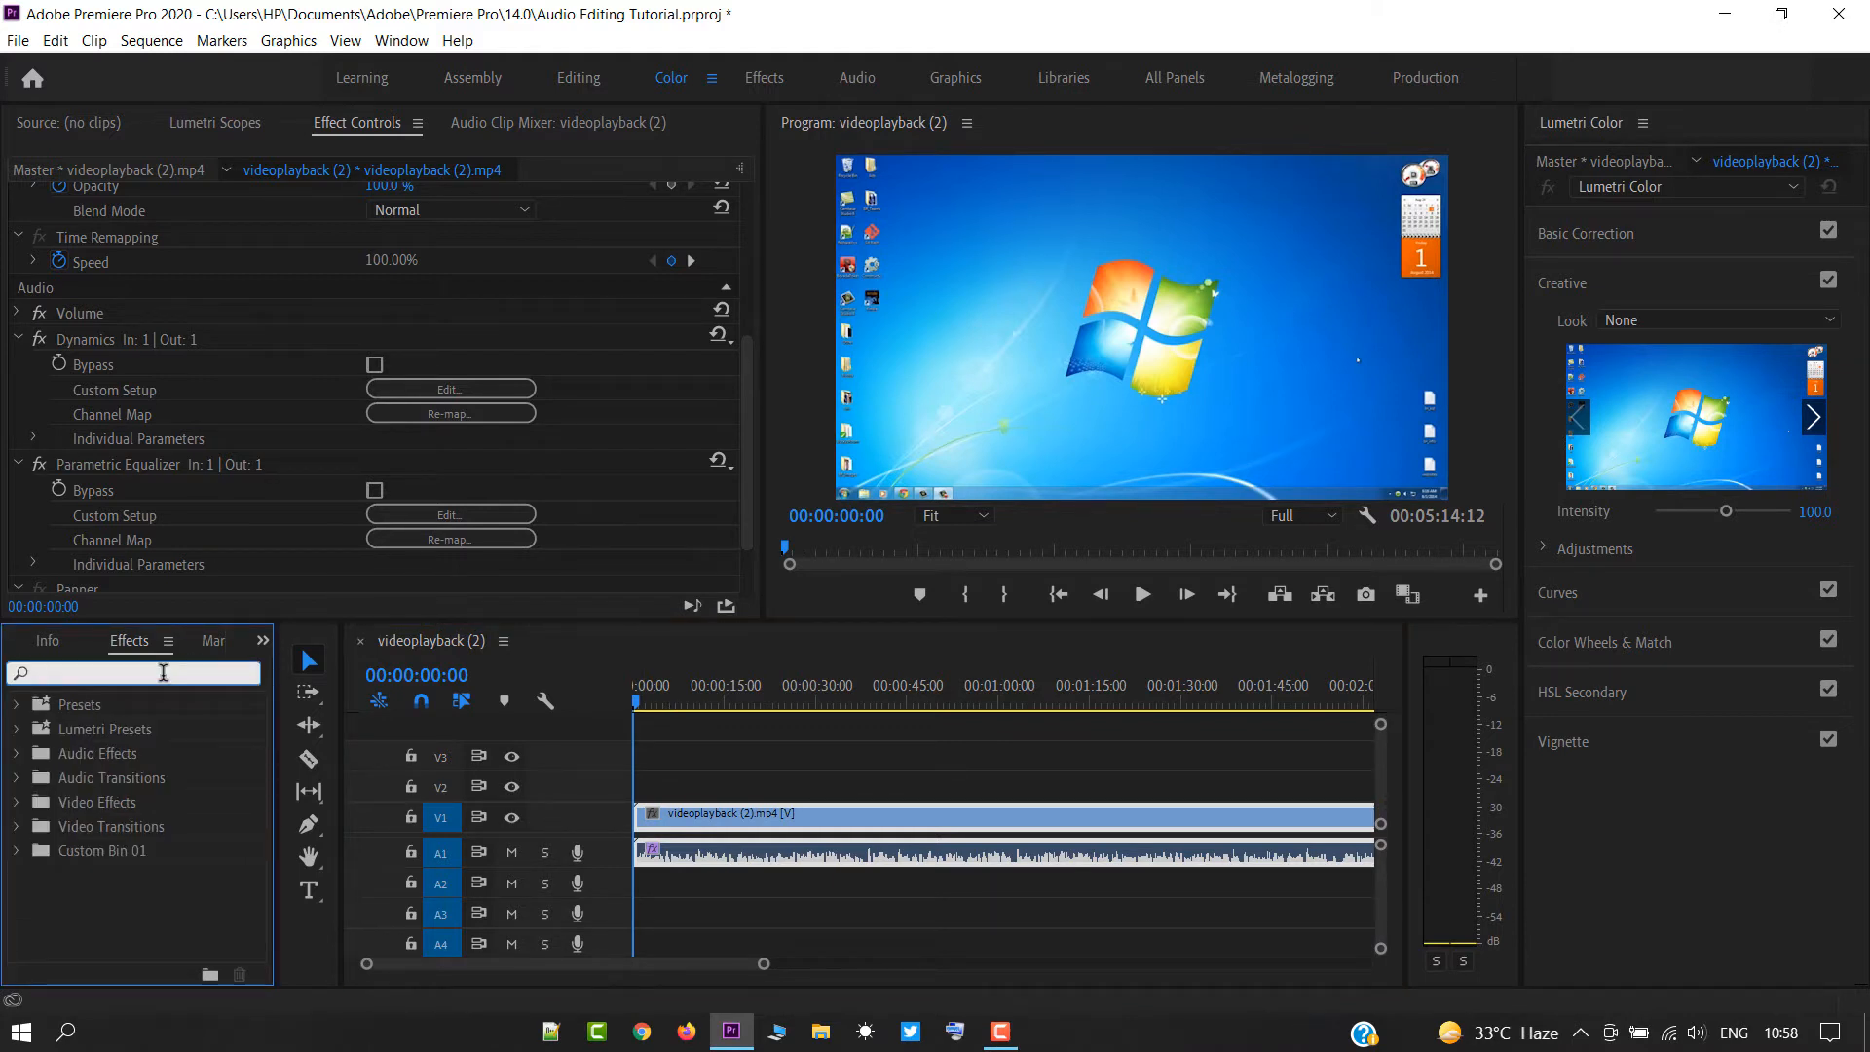
text(denoise)
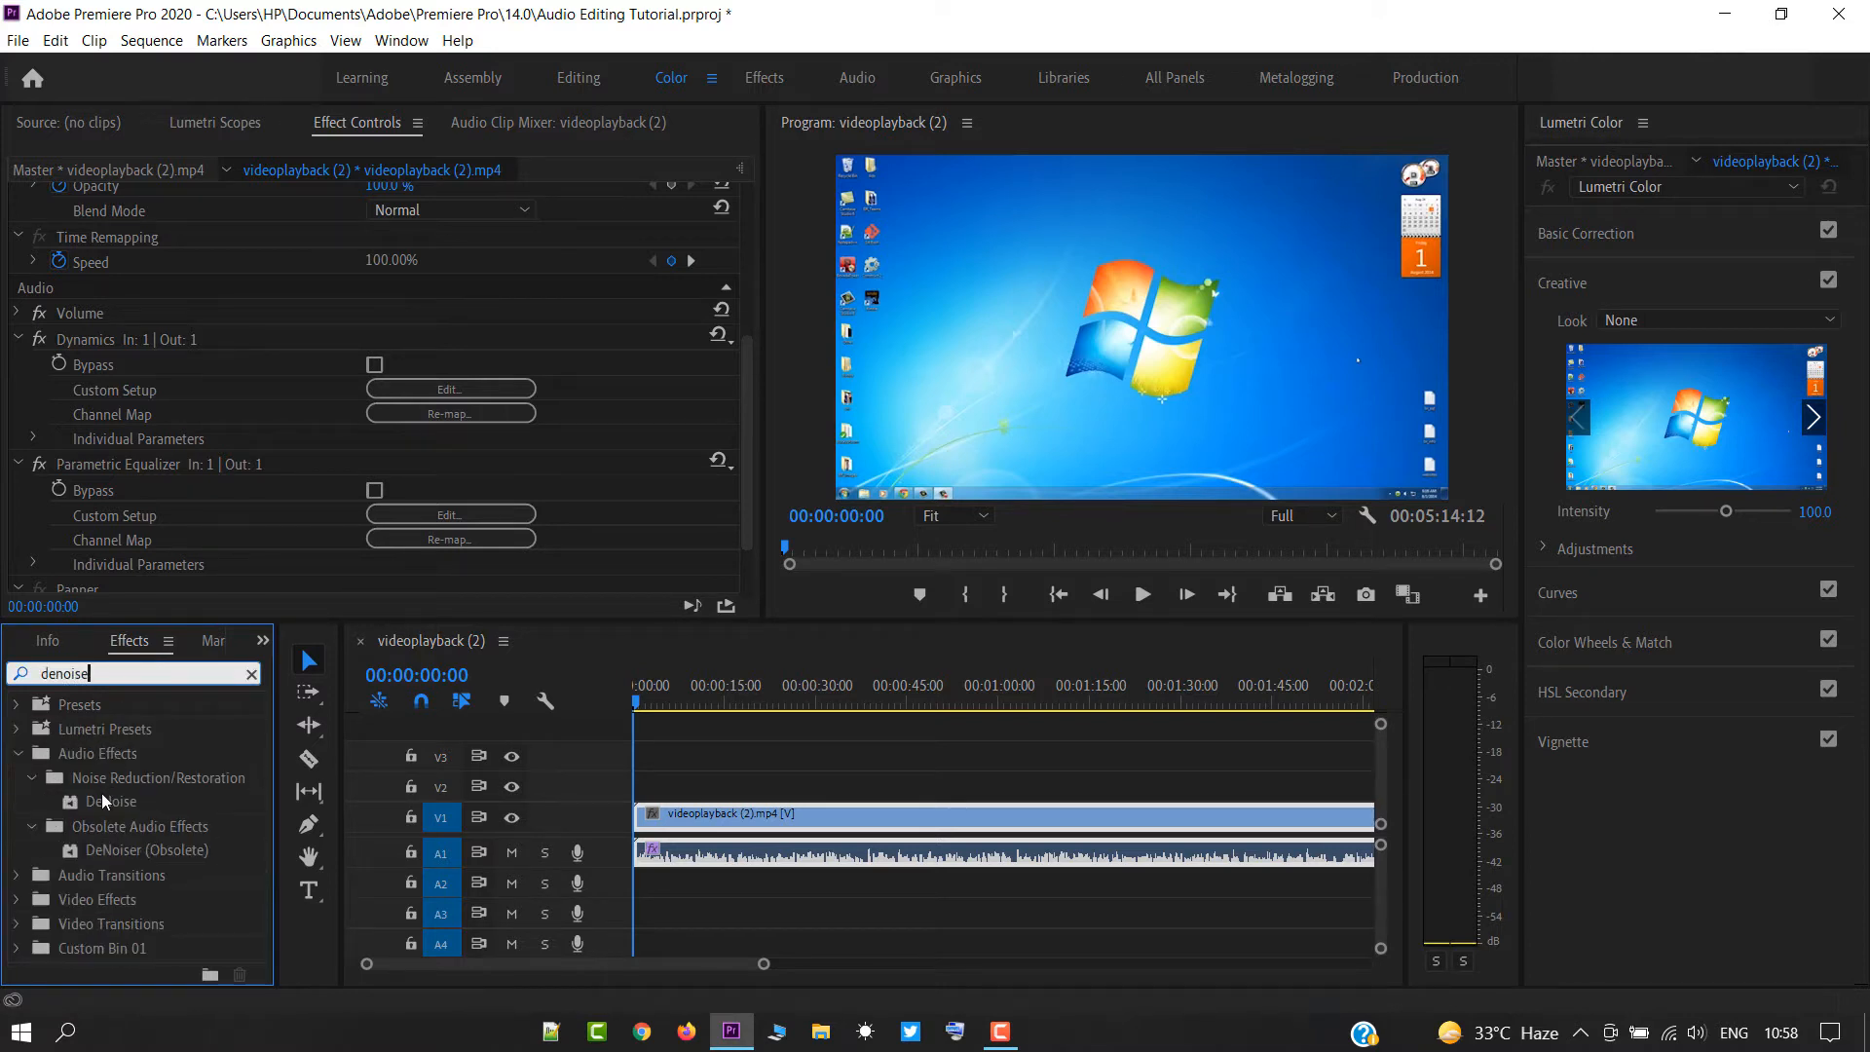
drag(107, 802, 808, 830)
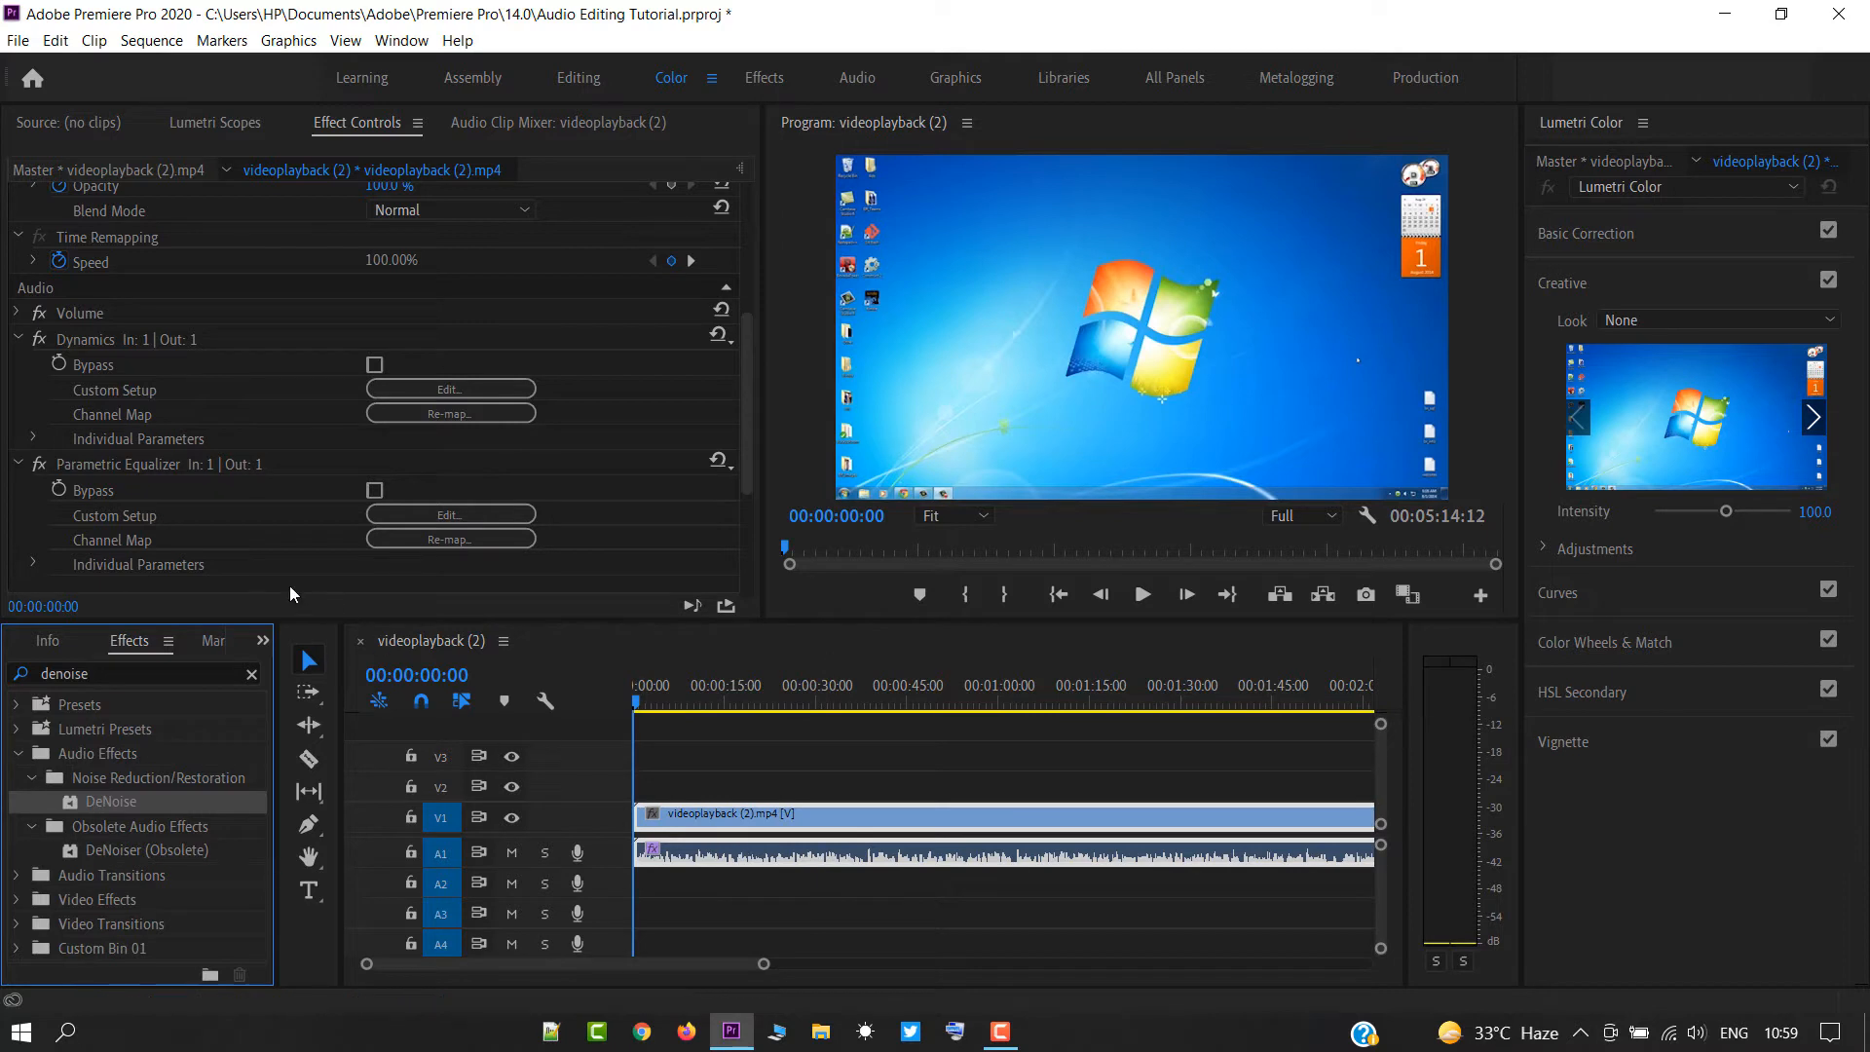
Open DeNoise's custom setup, load the Light Noise Reduction preset and close the effect editor.
scroll(265, 563, down, 3)
scroll(265, 563, down, 4)
click(436, 487)
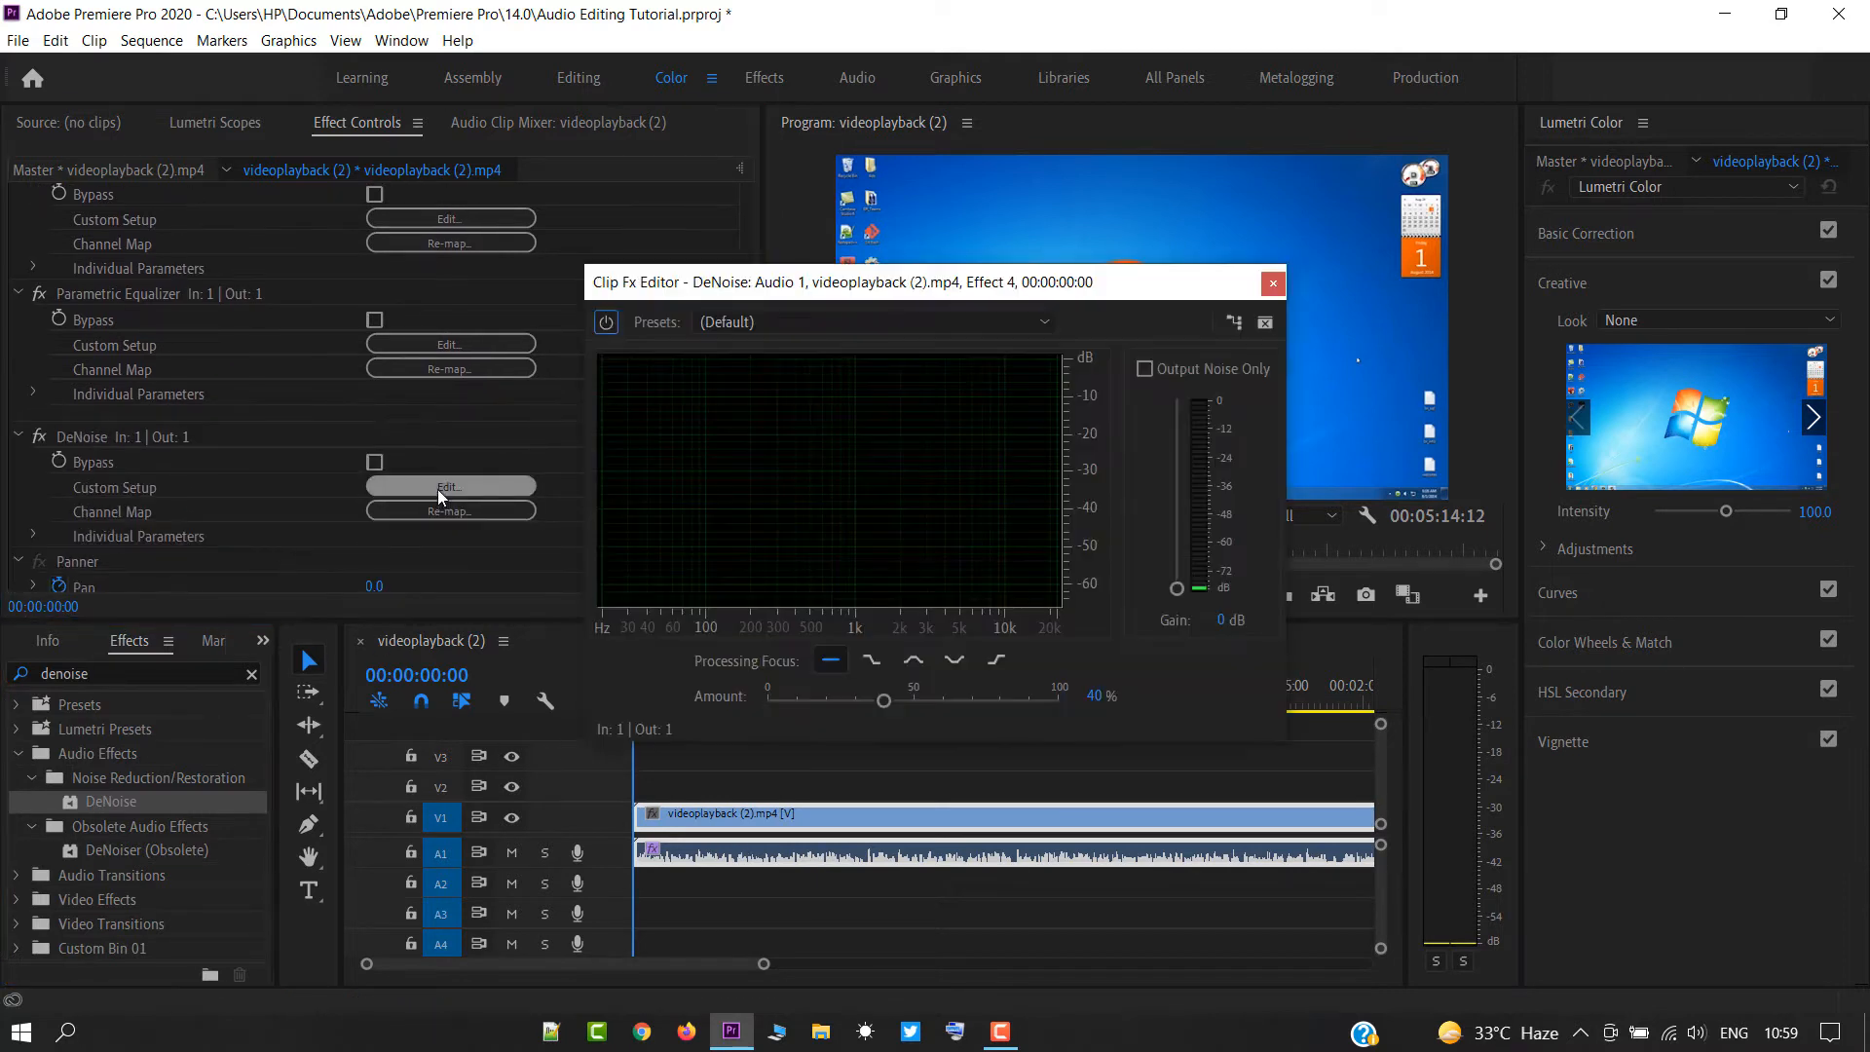
click(742, 322)
click(761, 406)
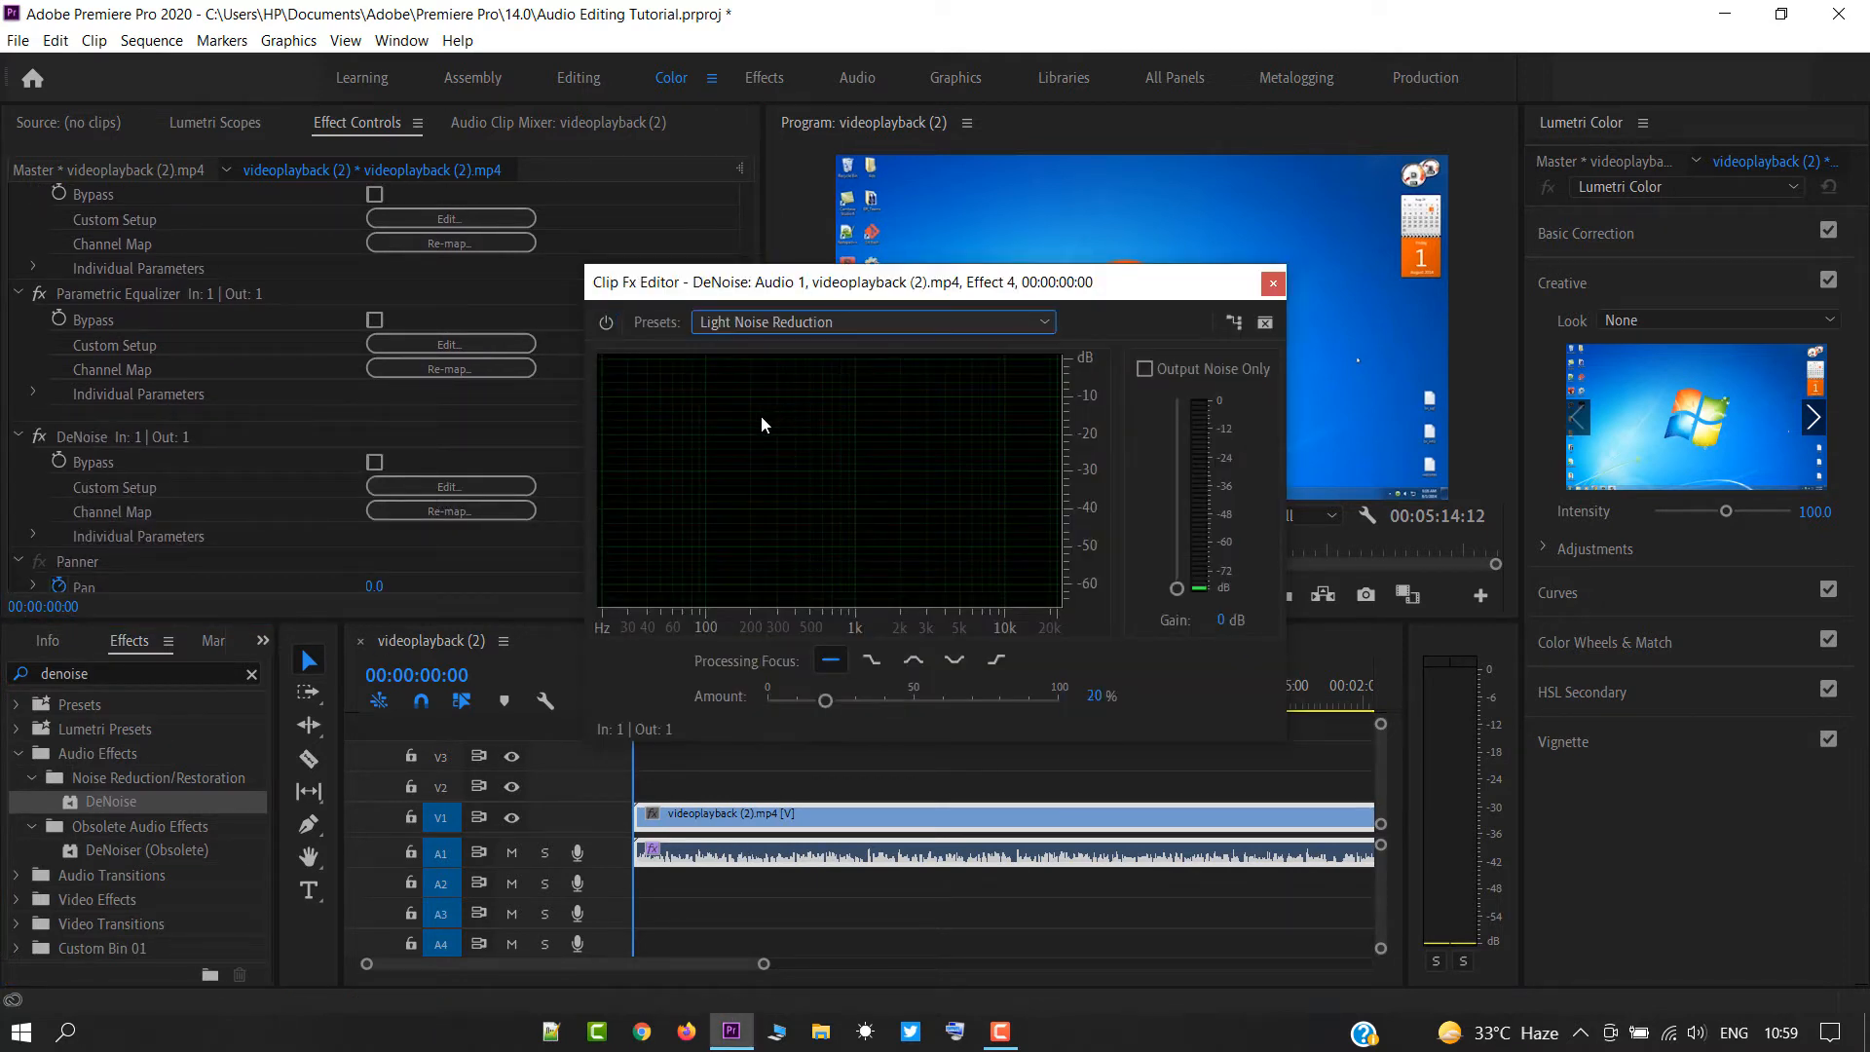
click(1272, 283)
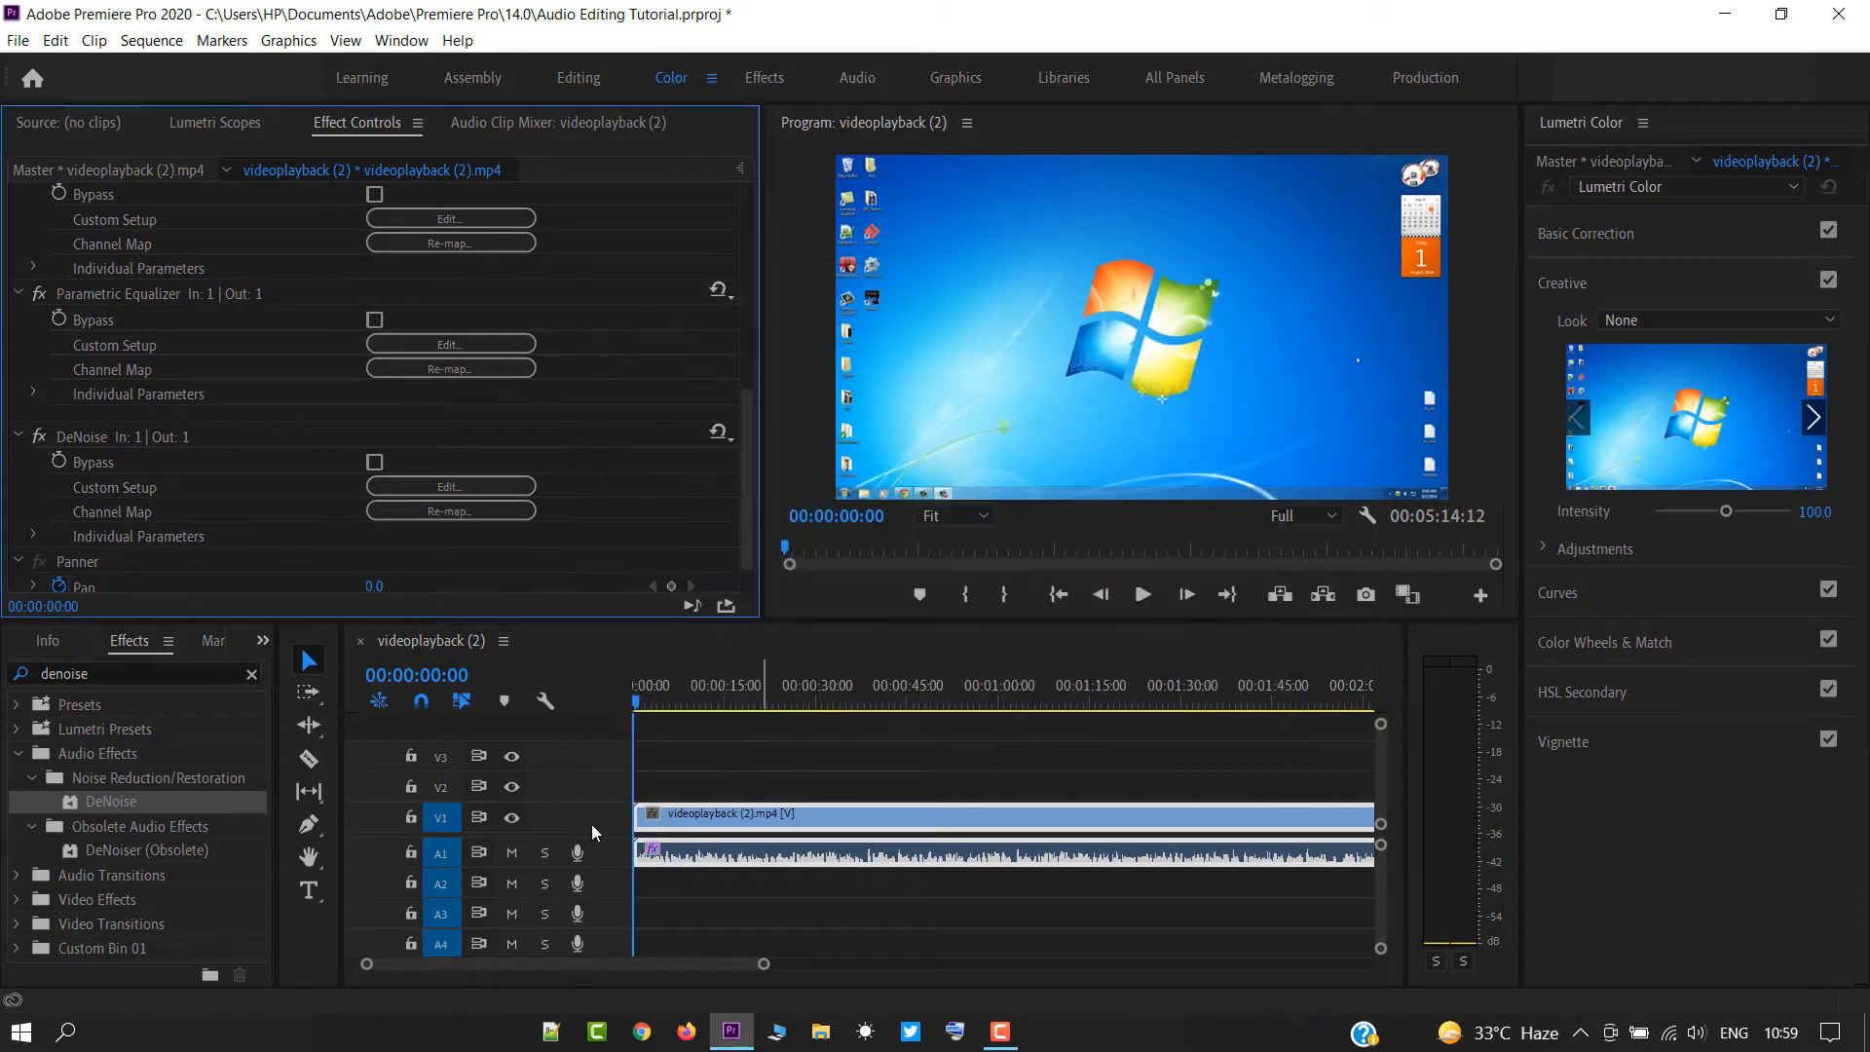
Play the sequence while toggling DeNoise off and on to compare the sound.
key(space)
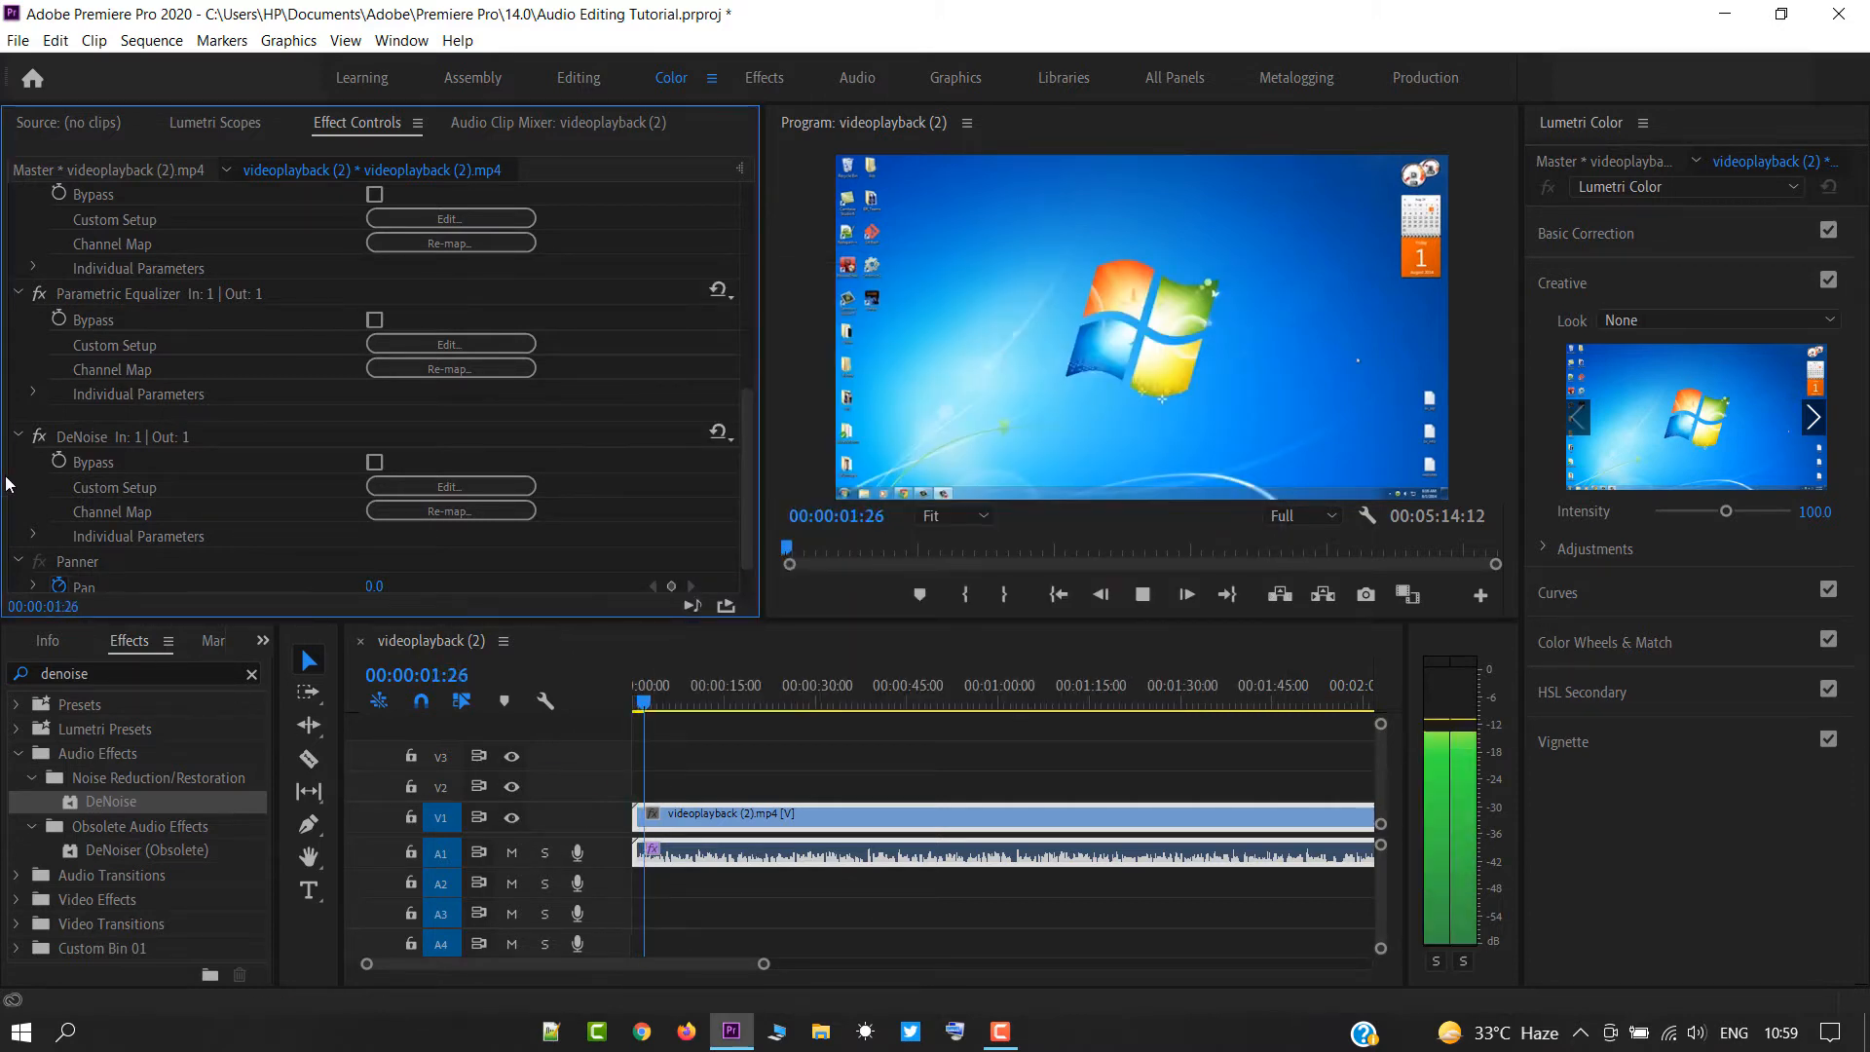
click(44, 432)
click(43, 433)
key(space)
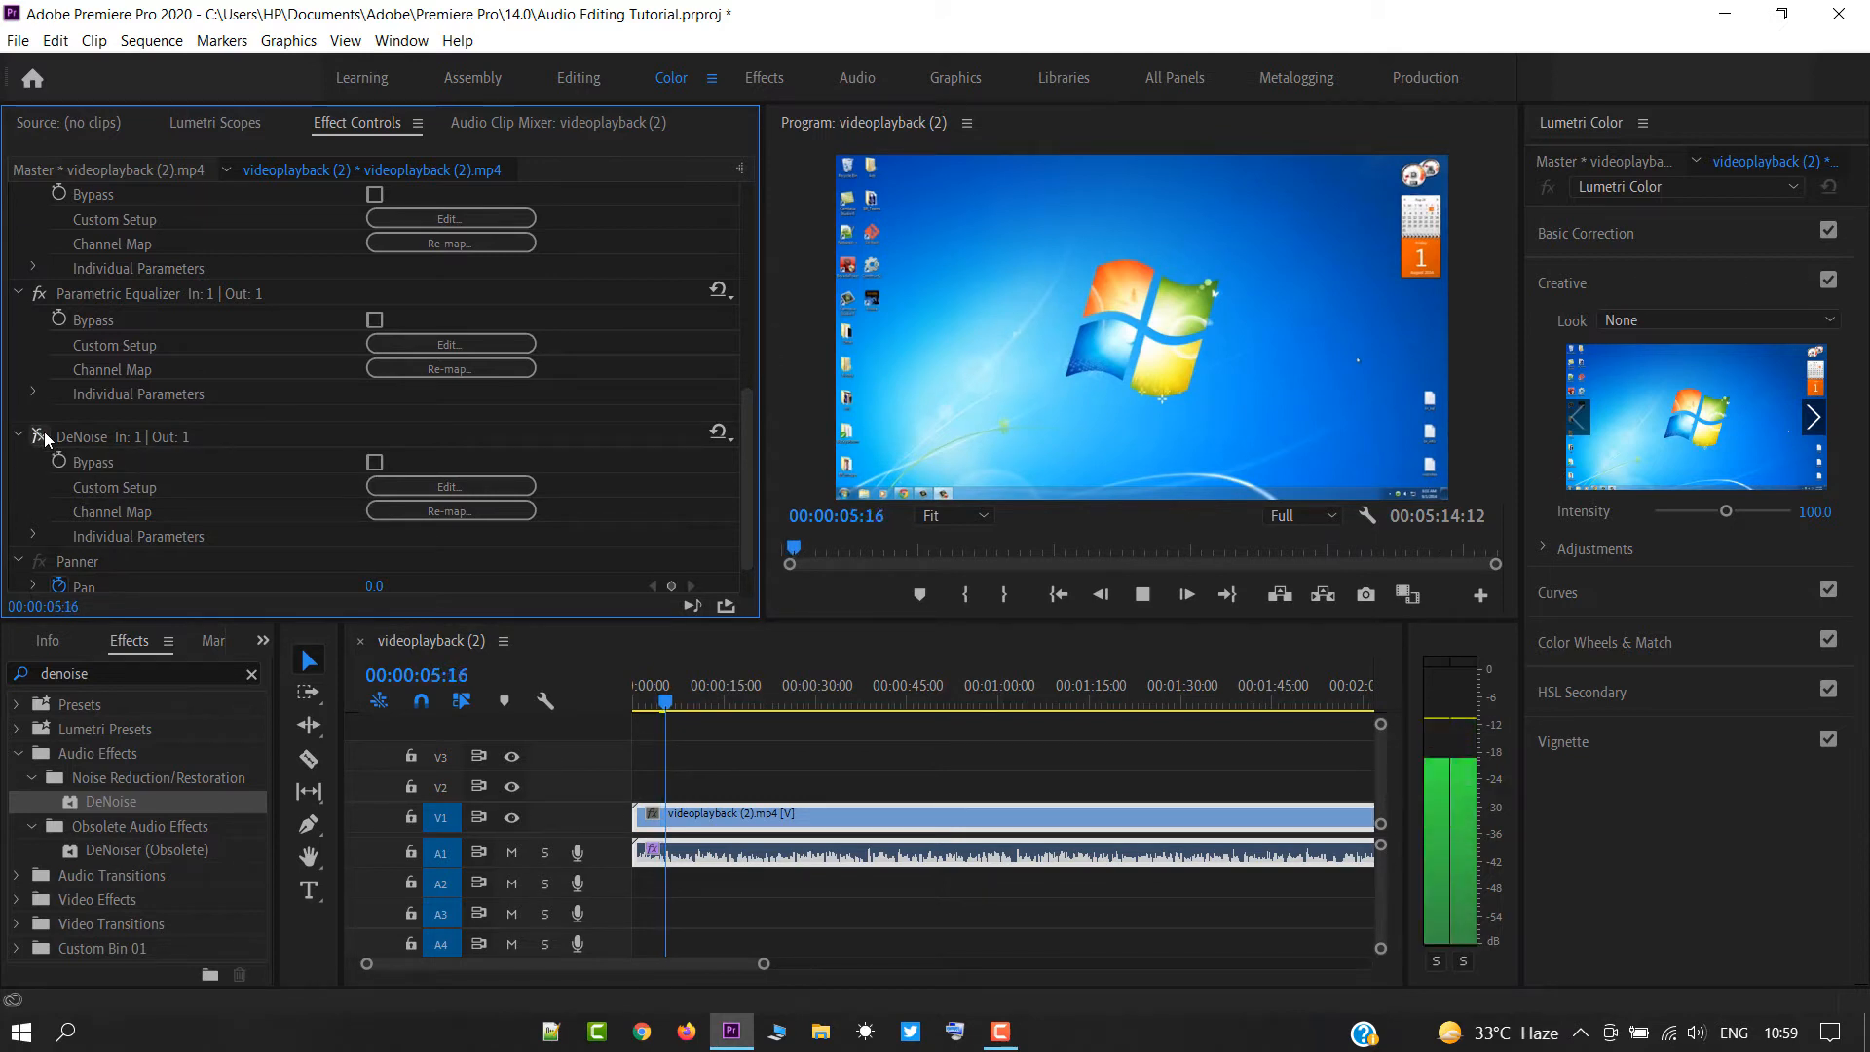
click(44, 432)
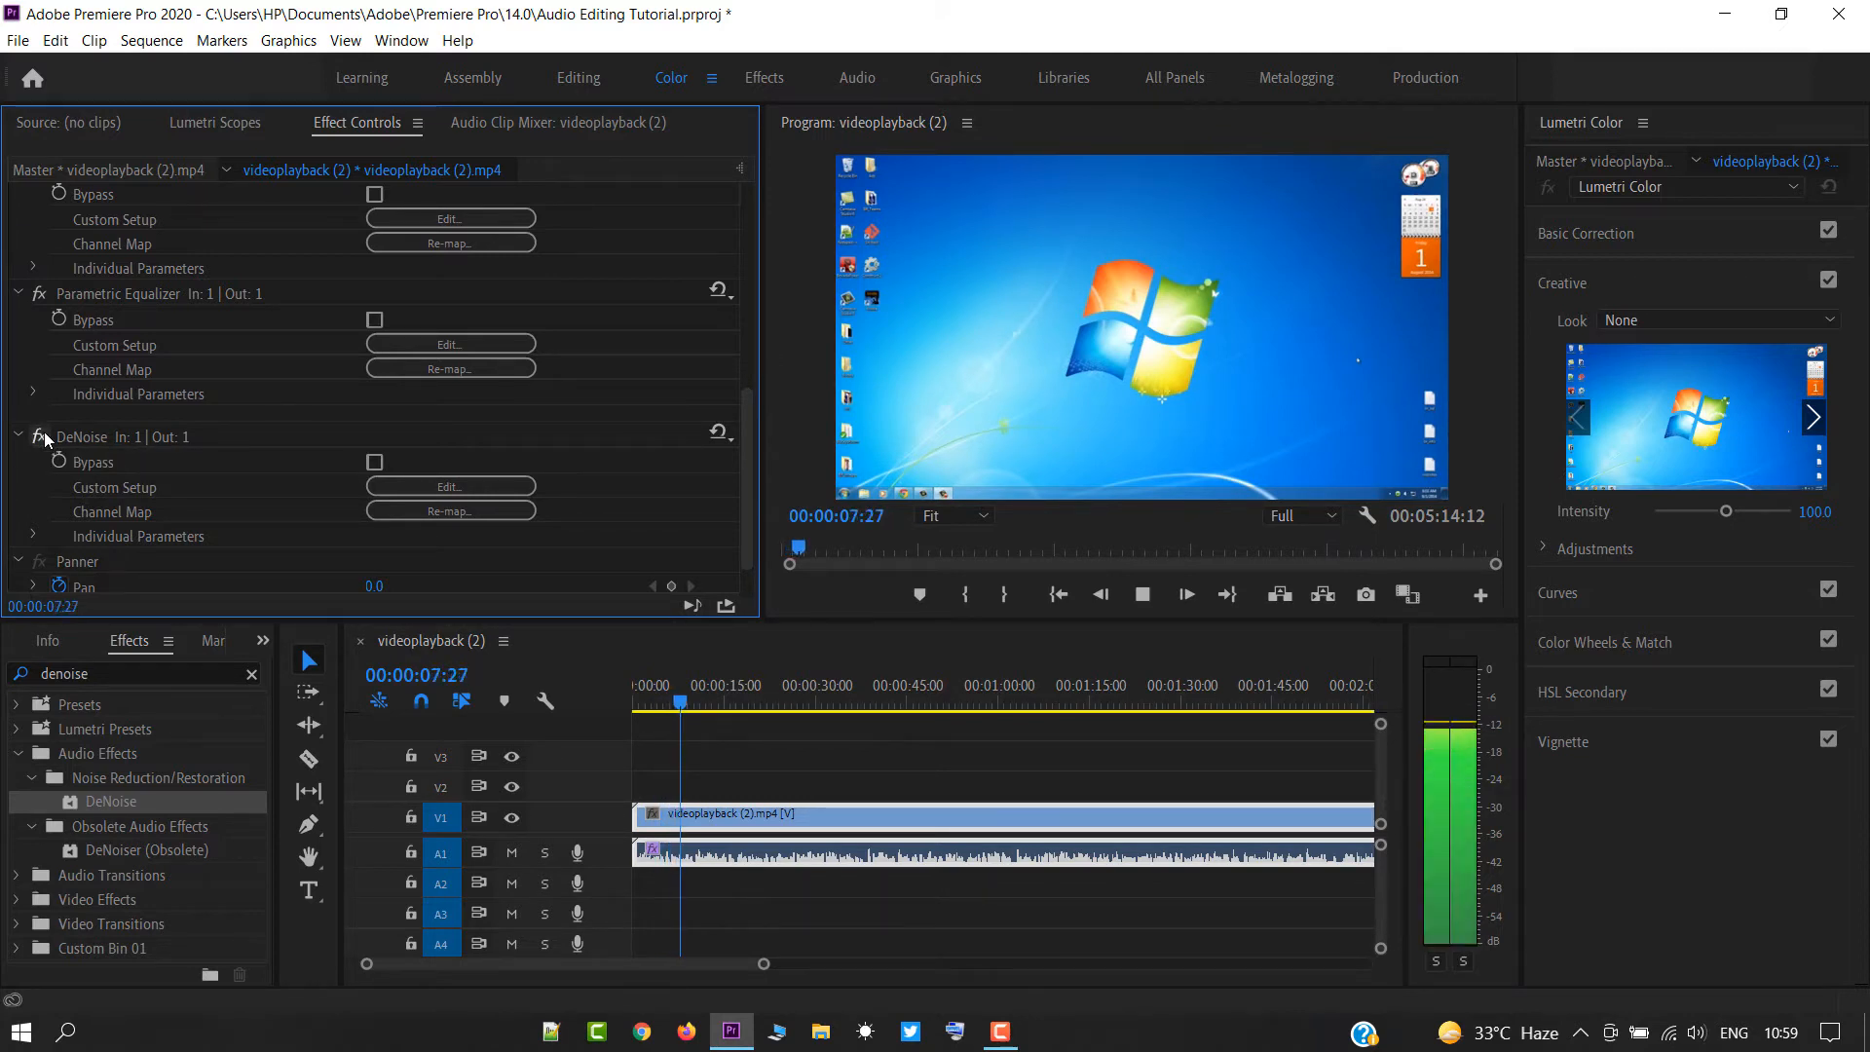
click(44, 432)
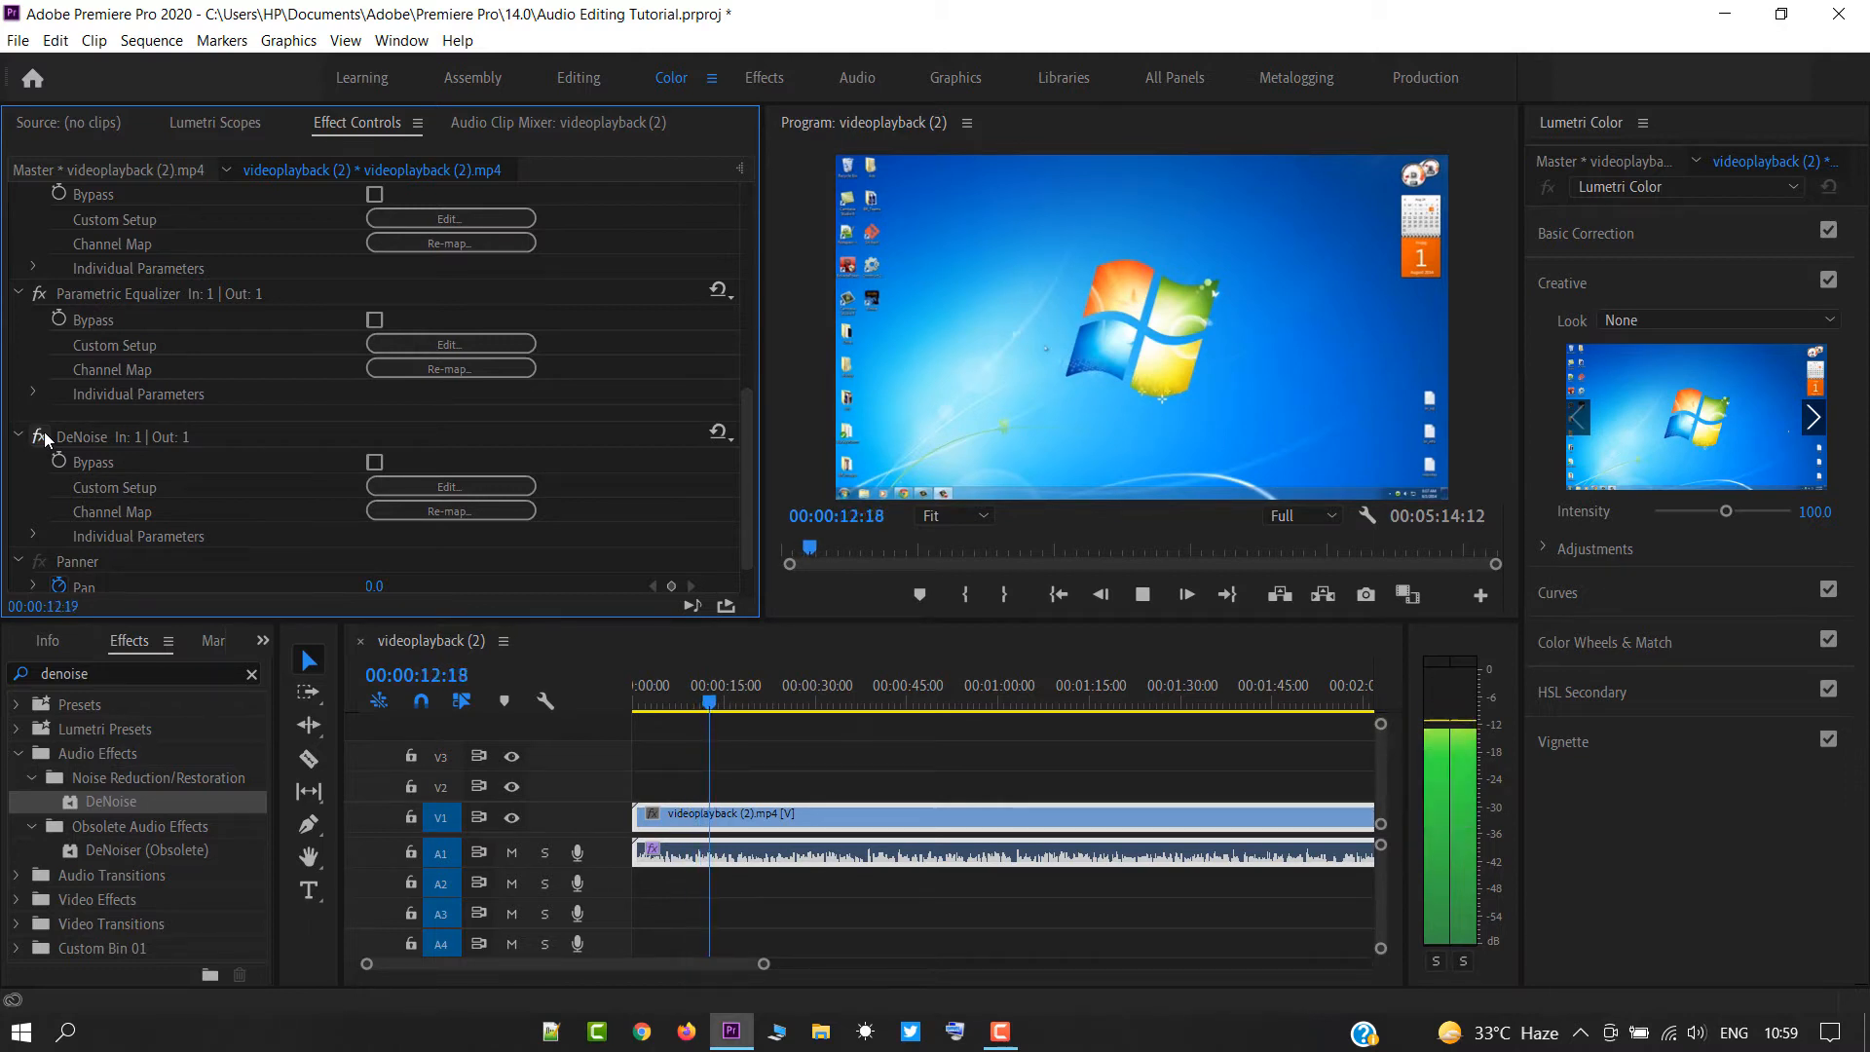
key(space)
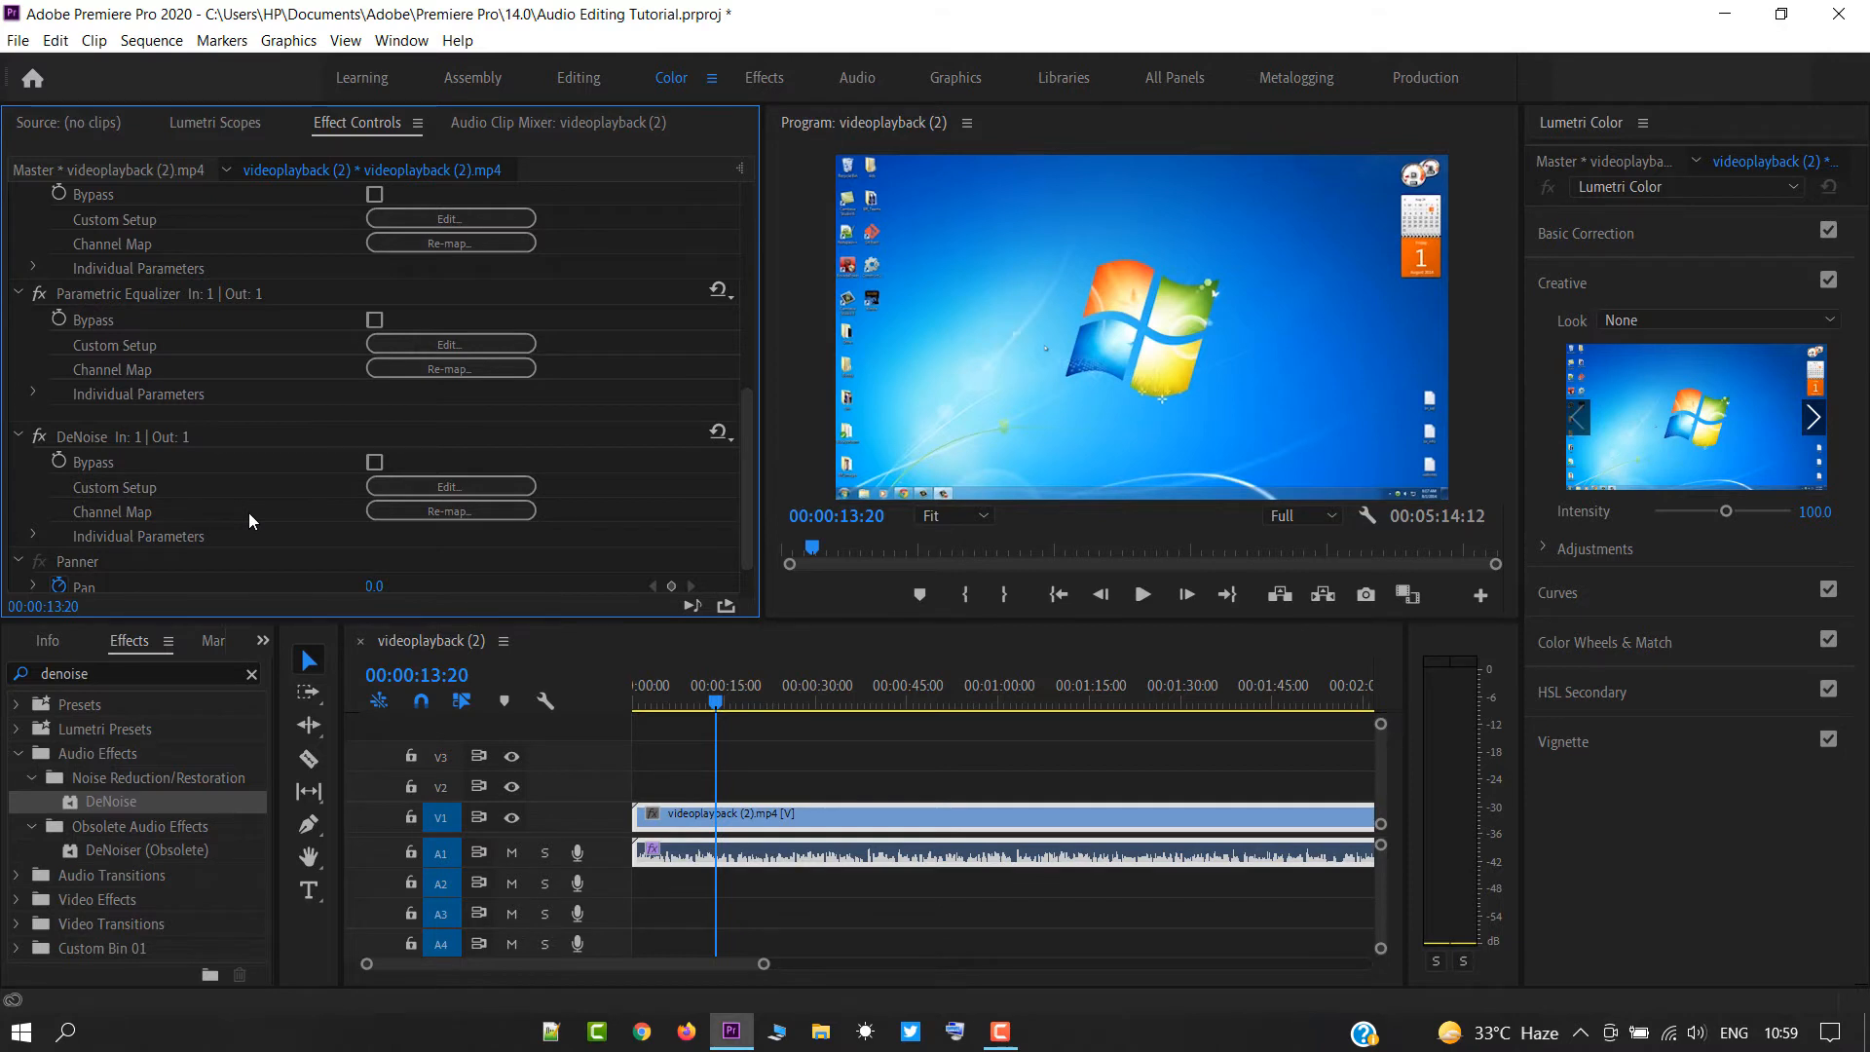
Clear the effects search, lower the clip's audio gain and play the sequence to hear the difference.
click(251, 674)
click(904, 866)
right_click(877, 859)
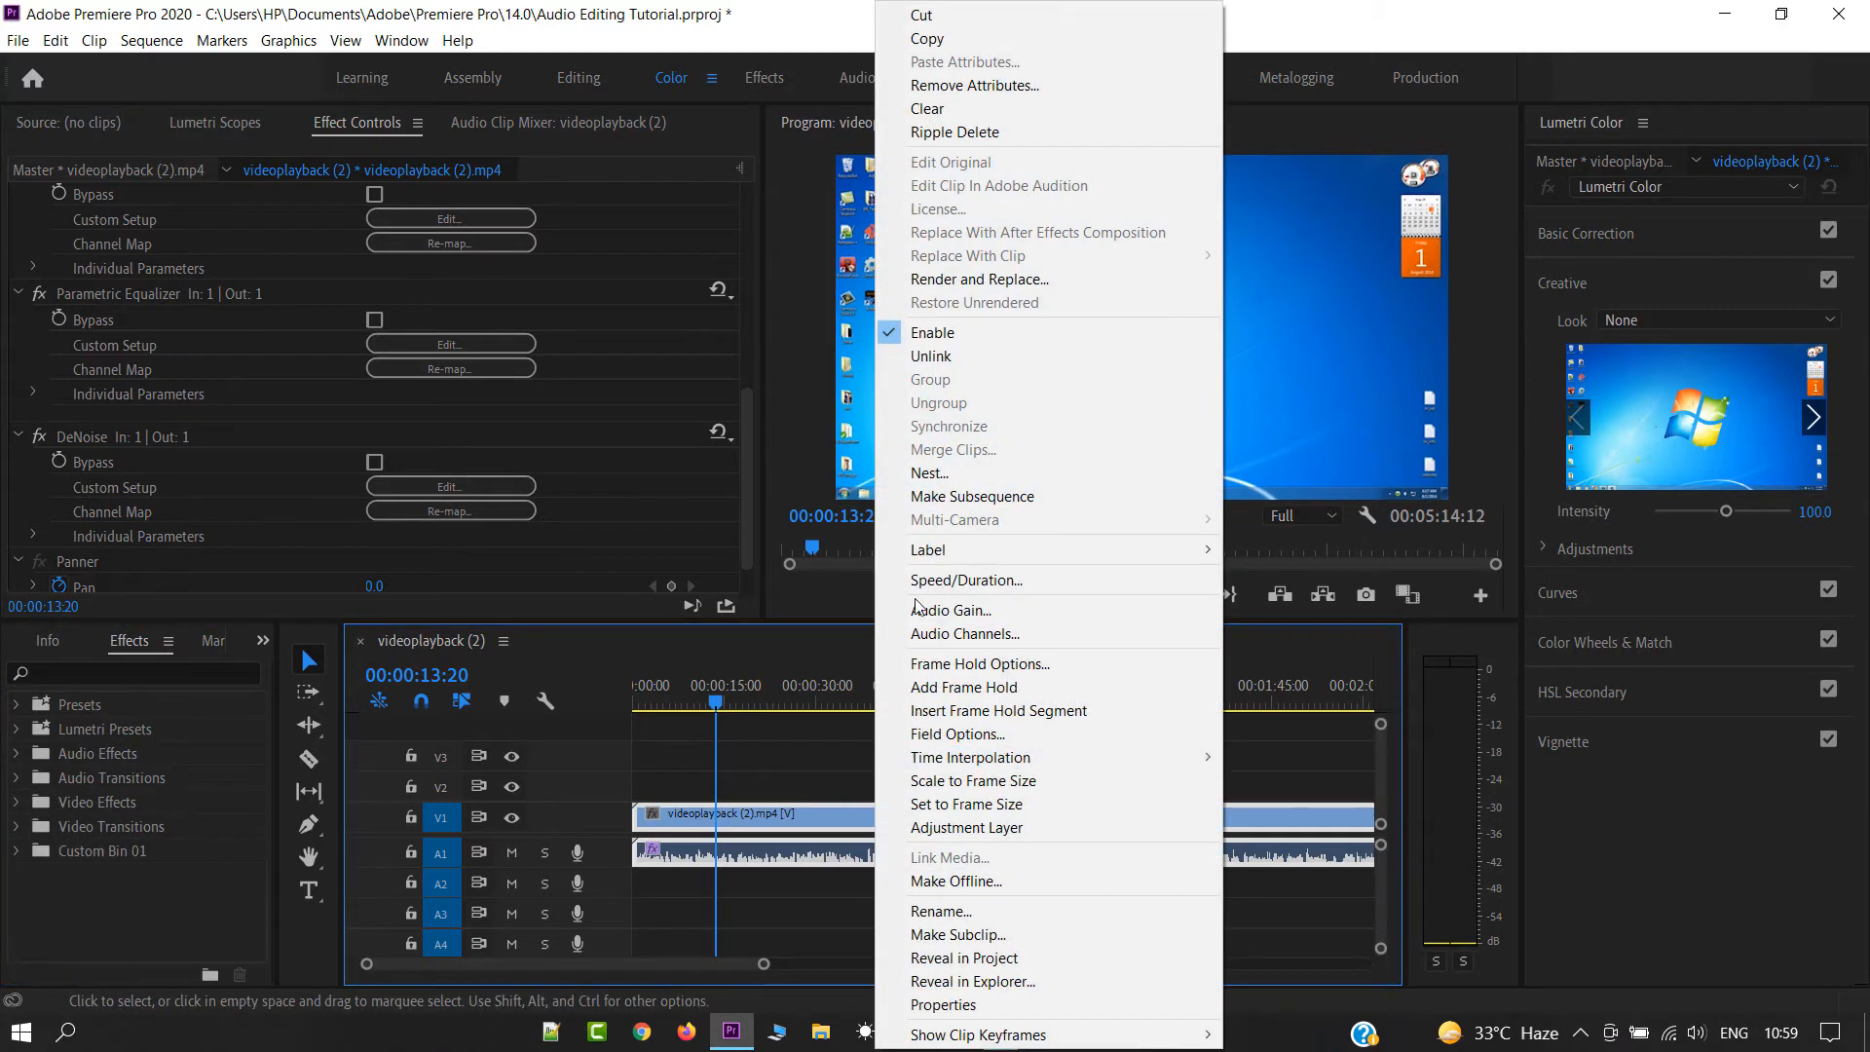
click(960, 605)
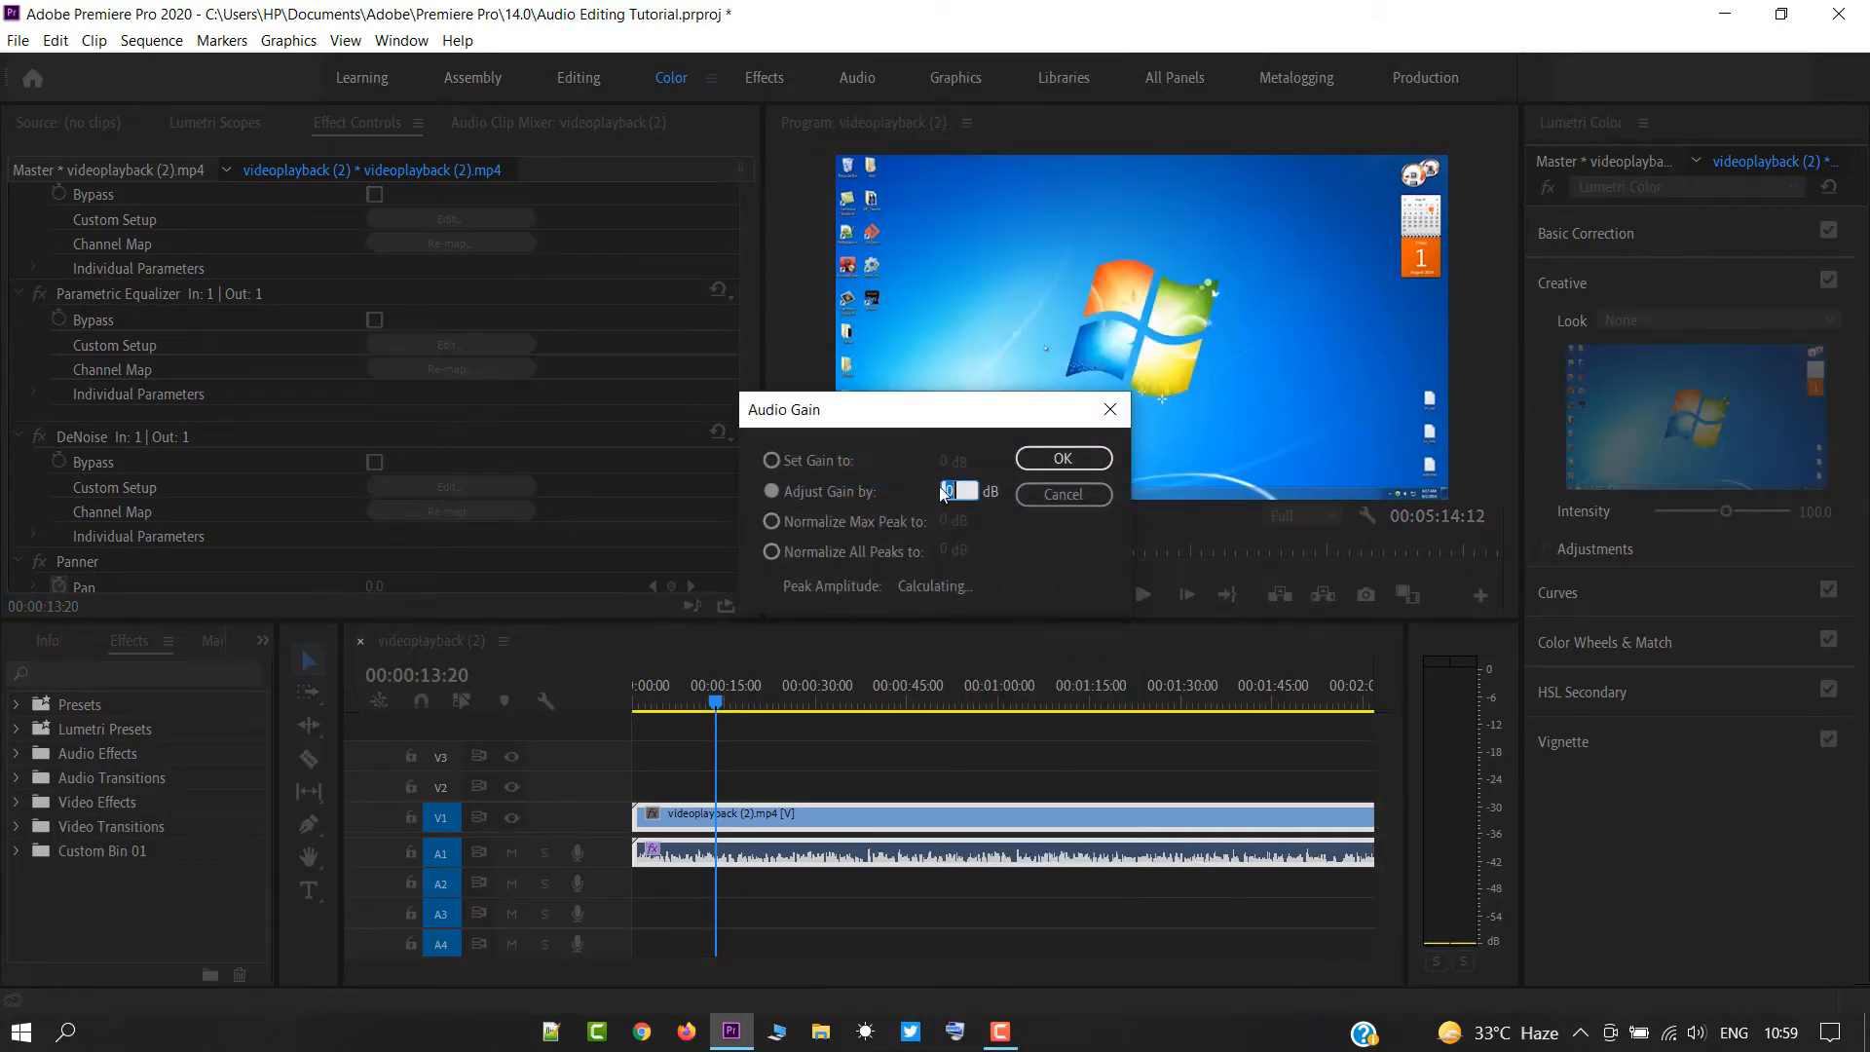
click(964, 493)
click(1051, 459)
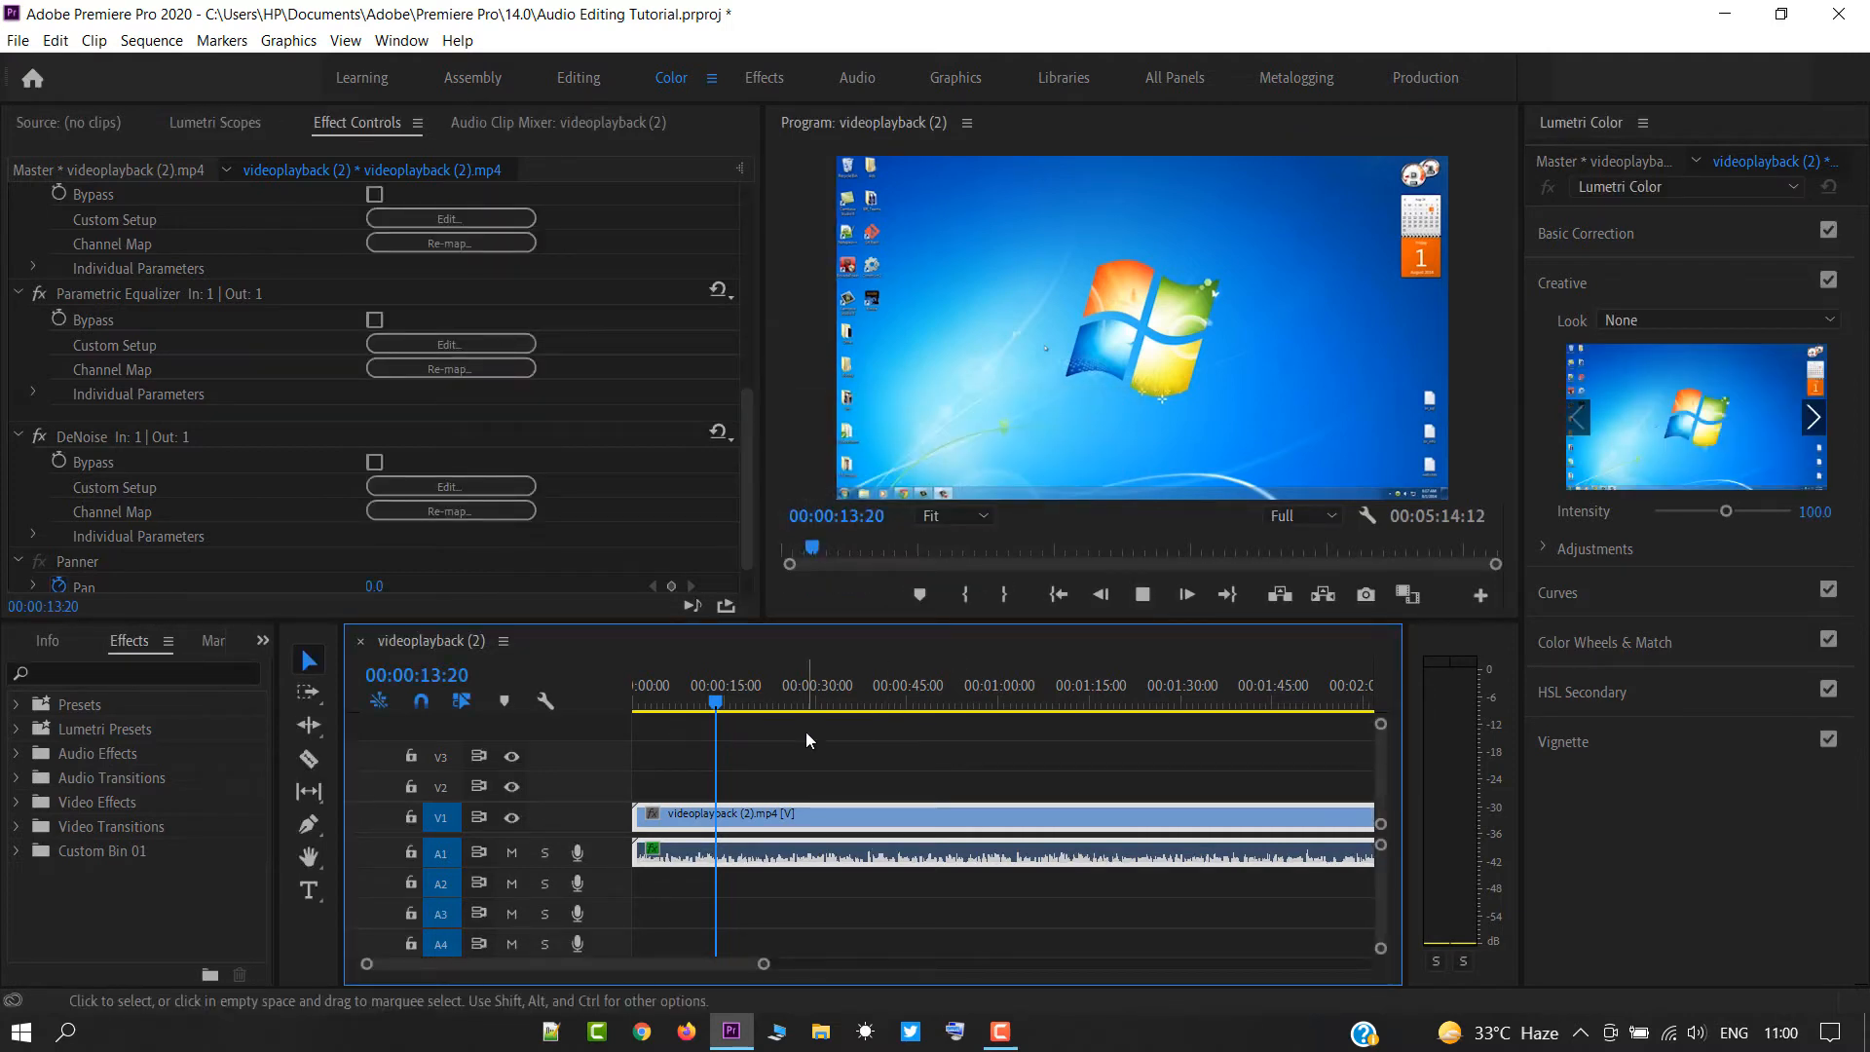
key(space)
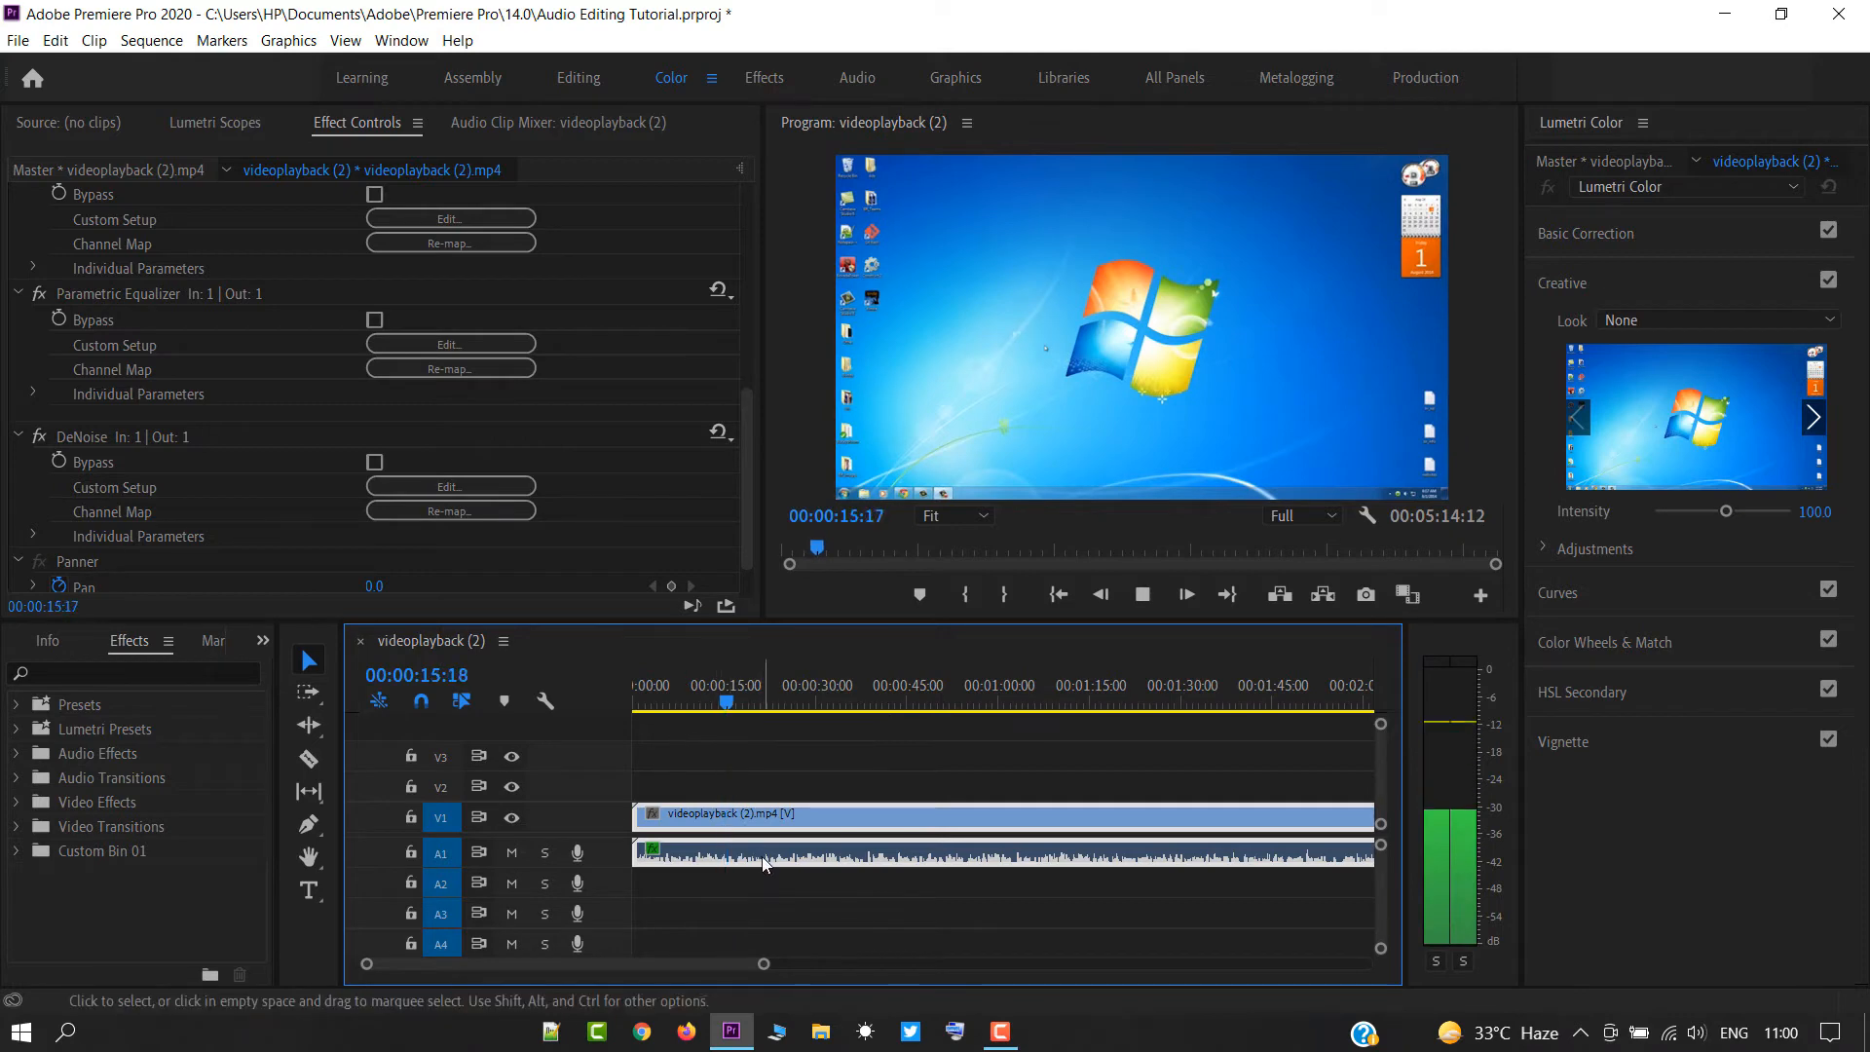
Raise the clip's audio gain back to its original level and play the sequence briefly.
right_click(763, 816)
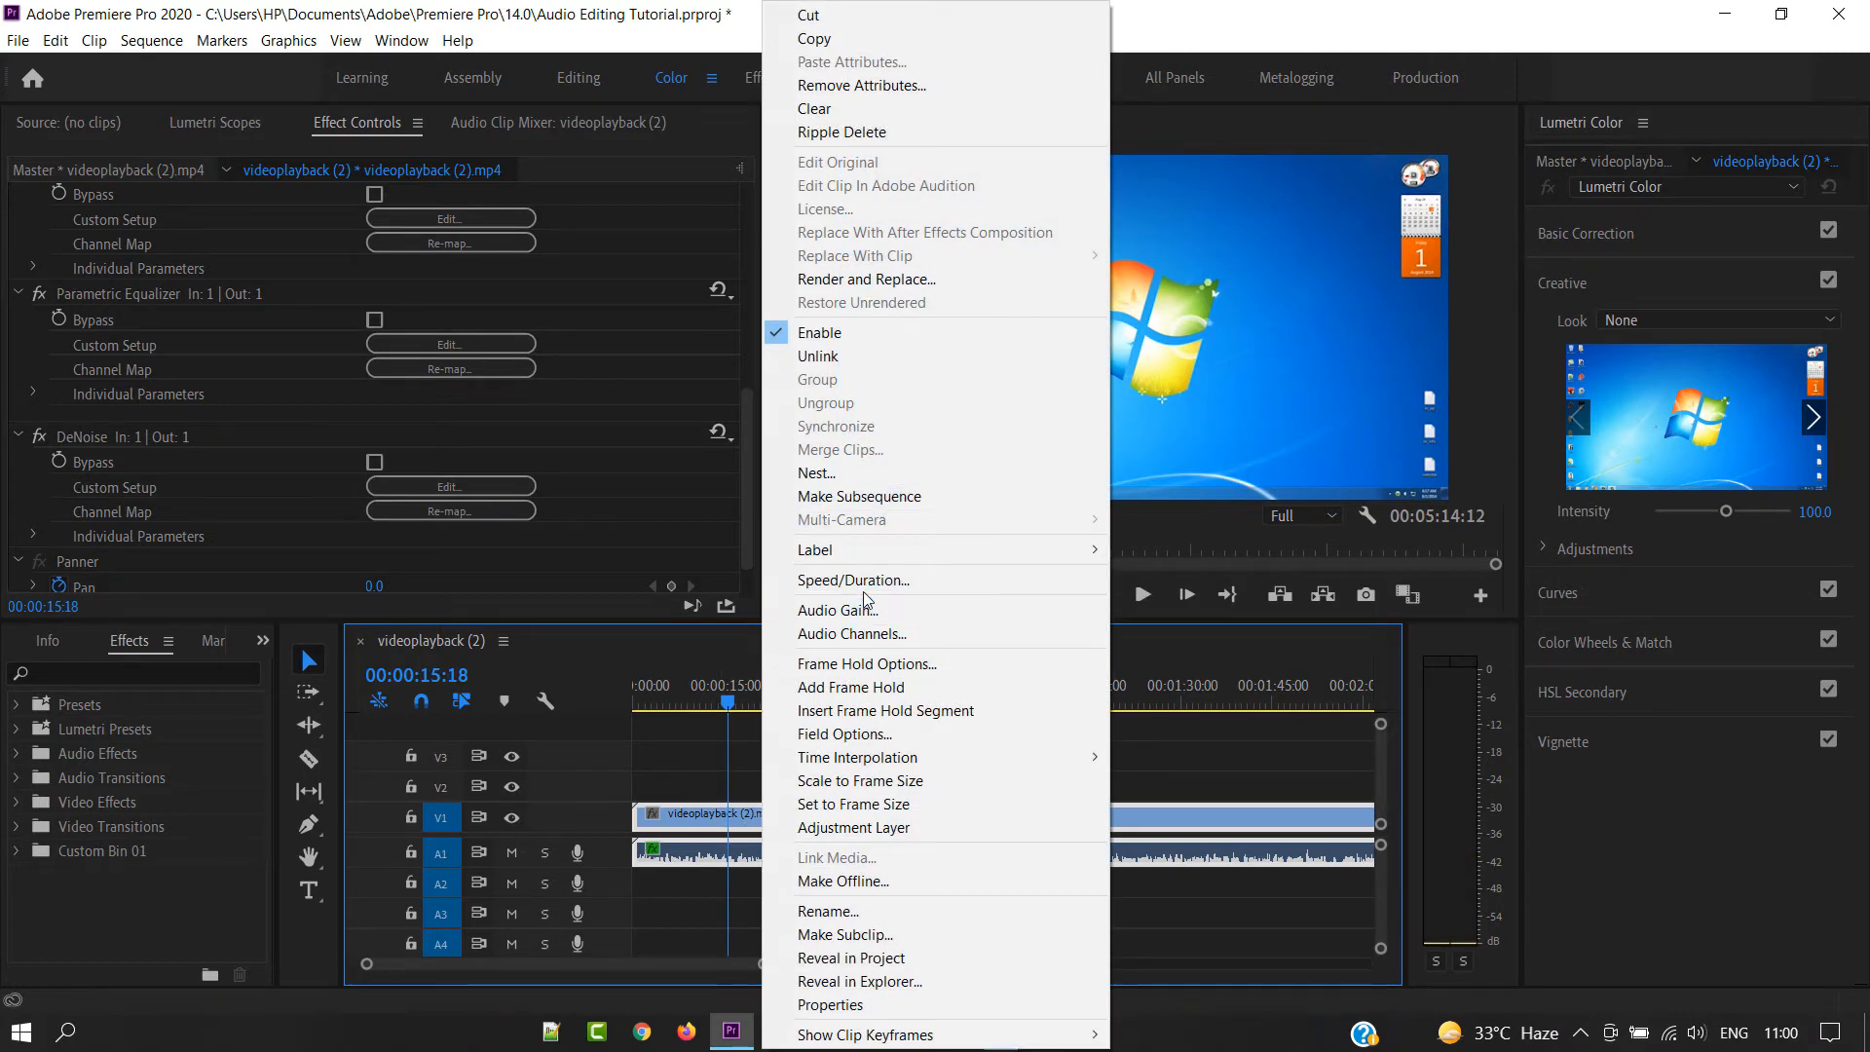
click(838, 611)
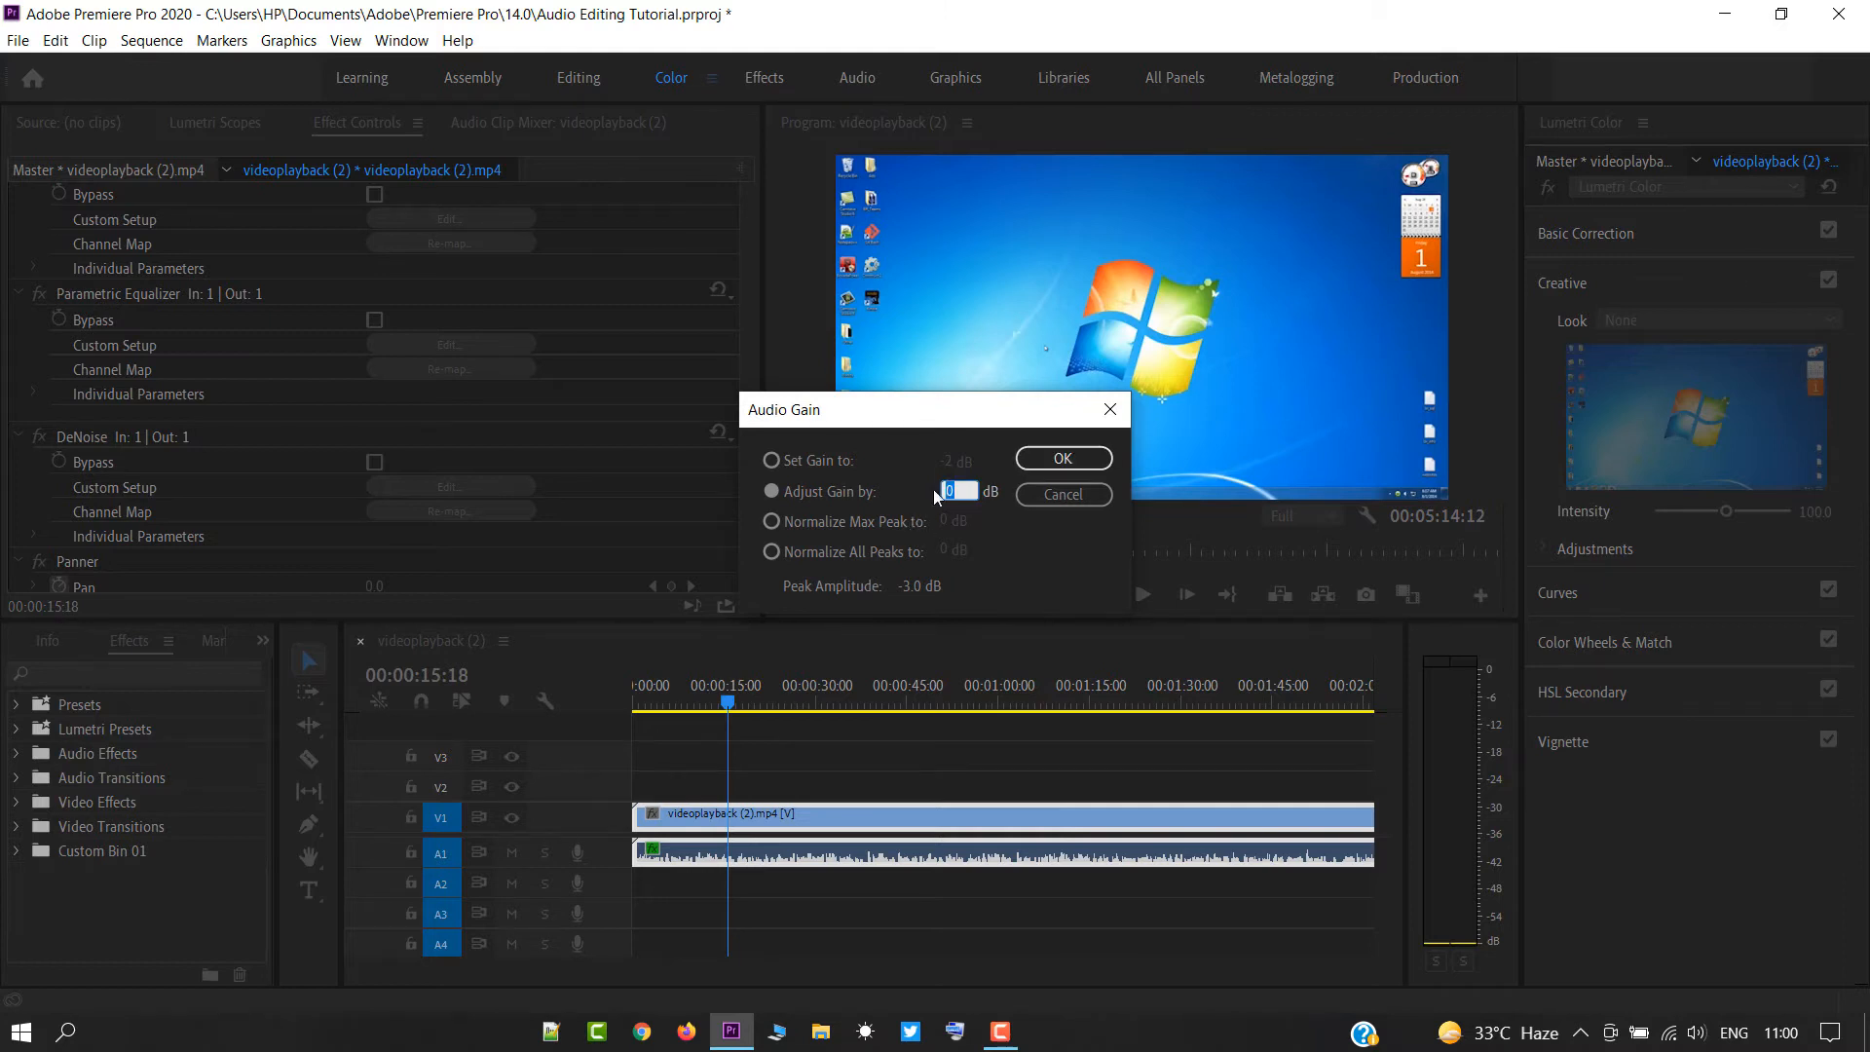
click(1019, 460)
key(space)
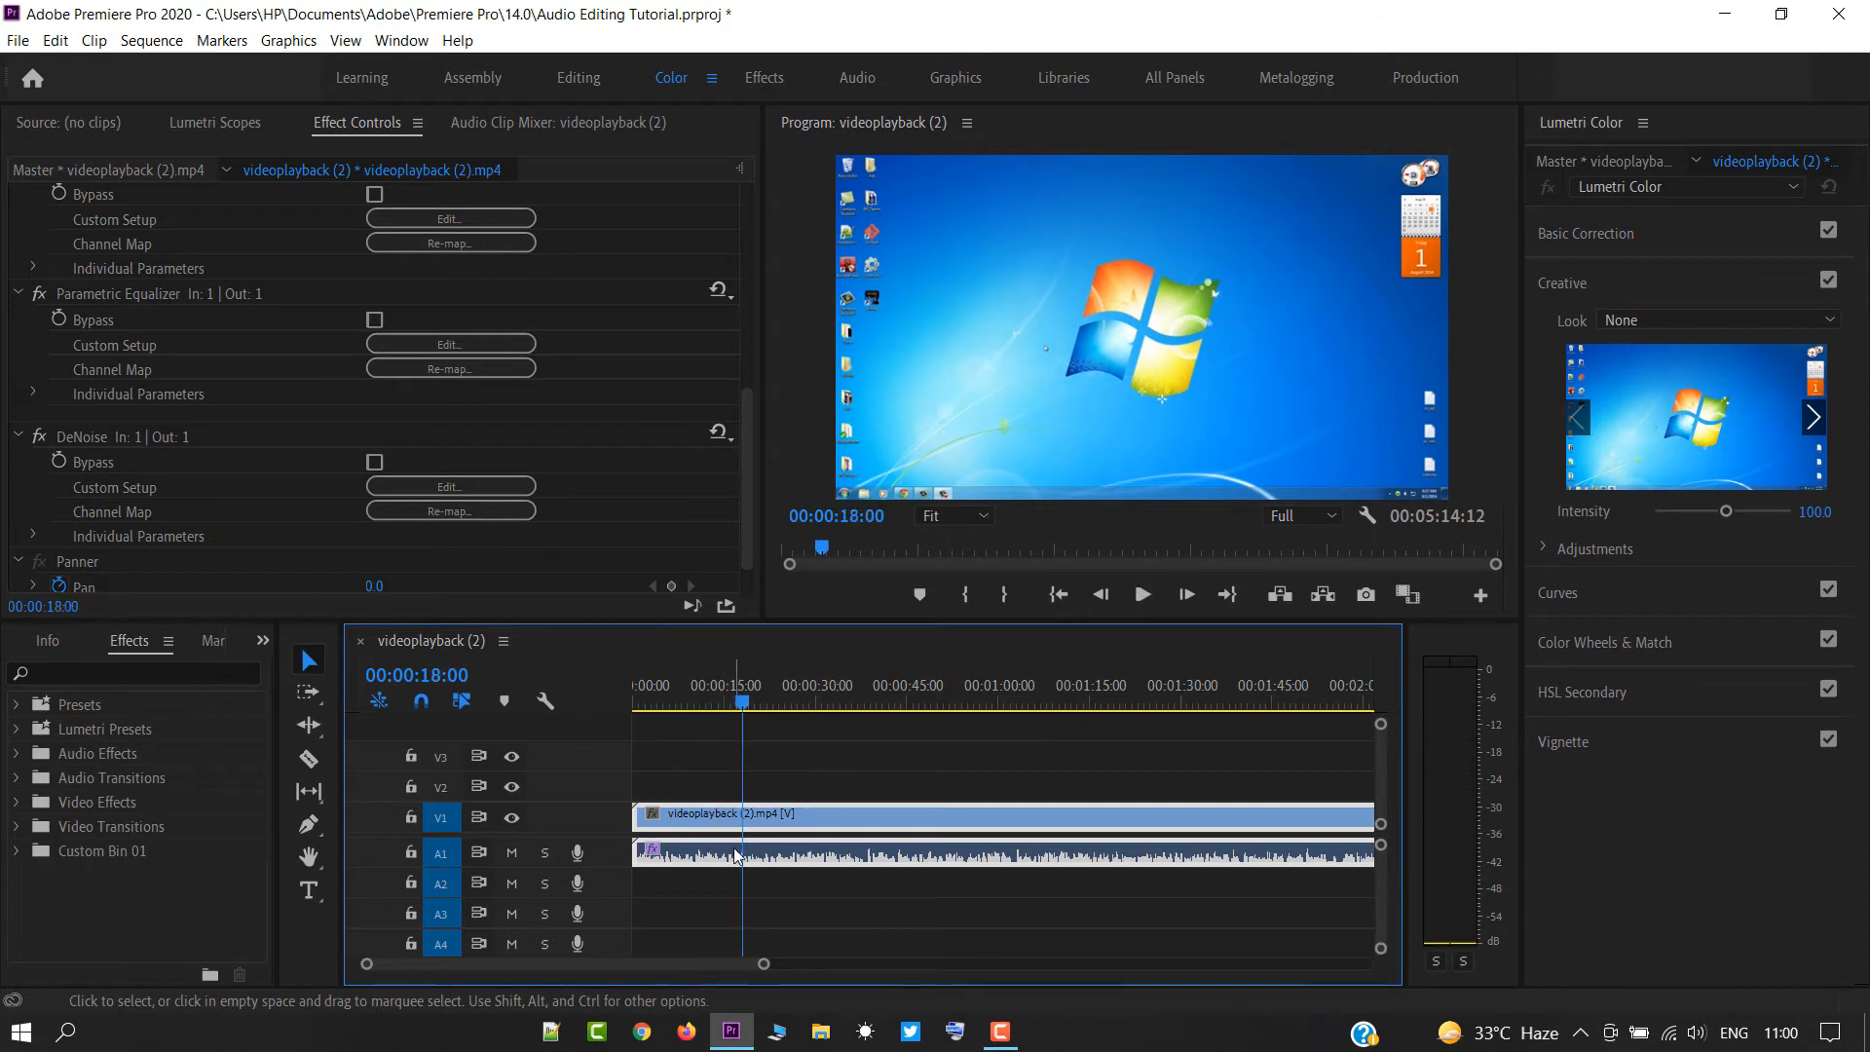
Examine the clip's Audio Channels and Interpret Footage settings, toggle media source channel 1 off and on, and cancel the dialog.
right_click(736, 816)
click(818, 634)
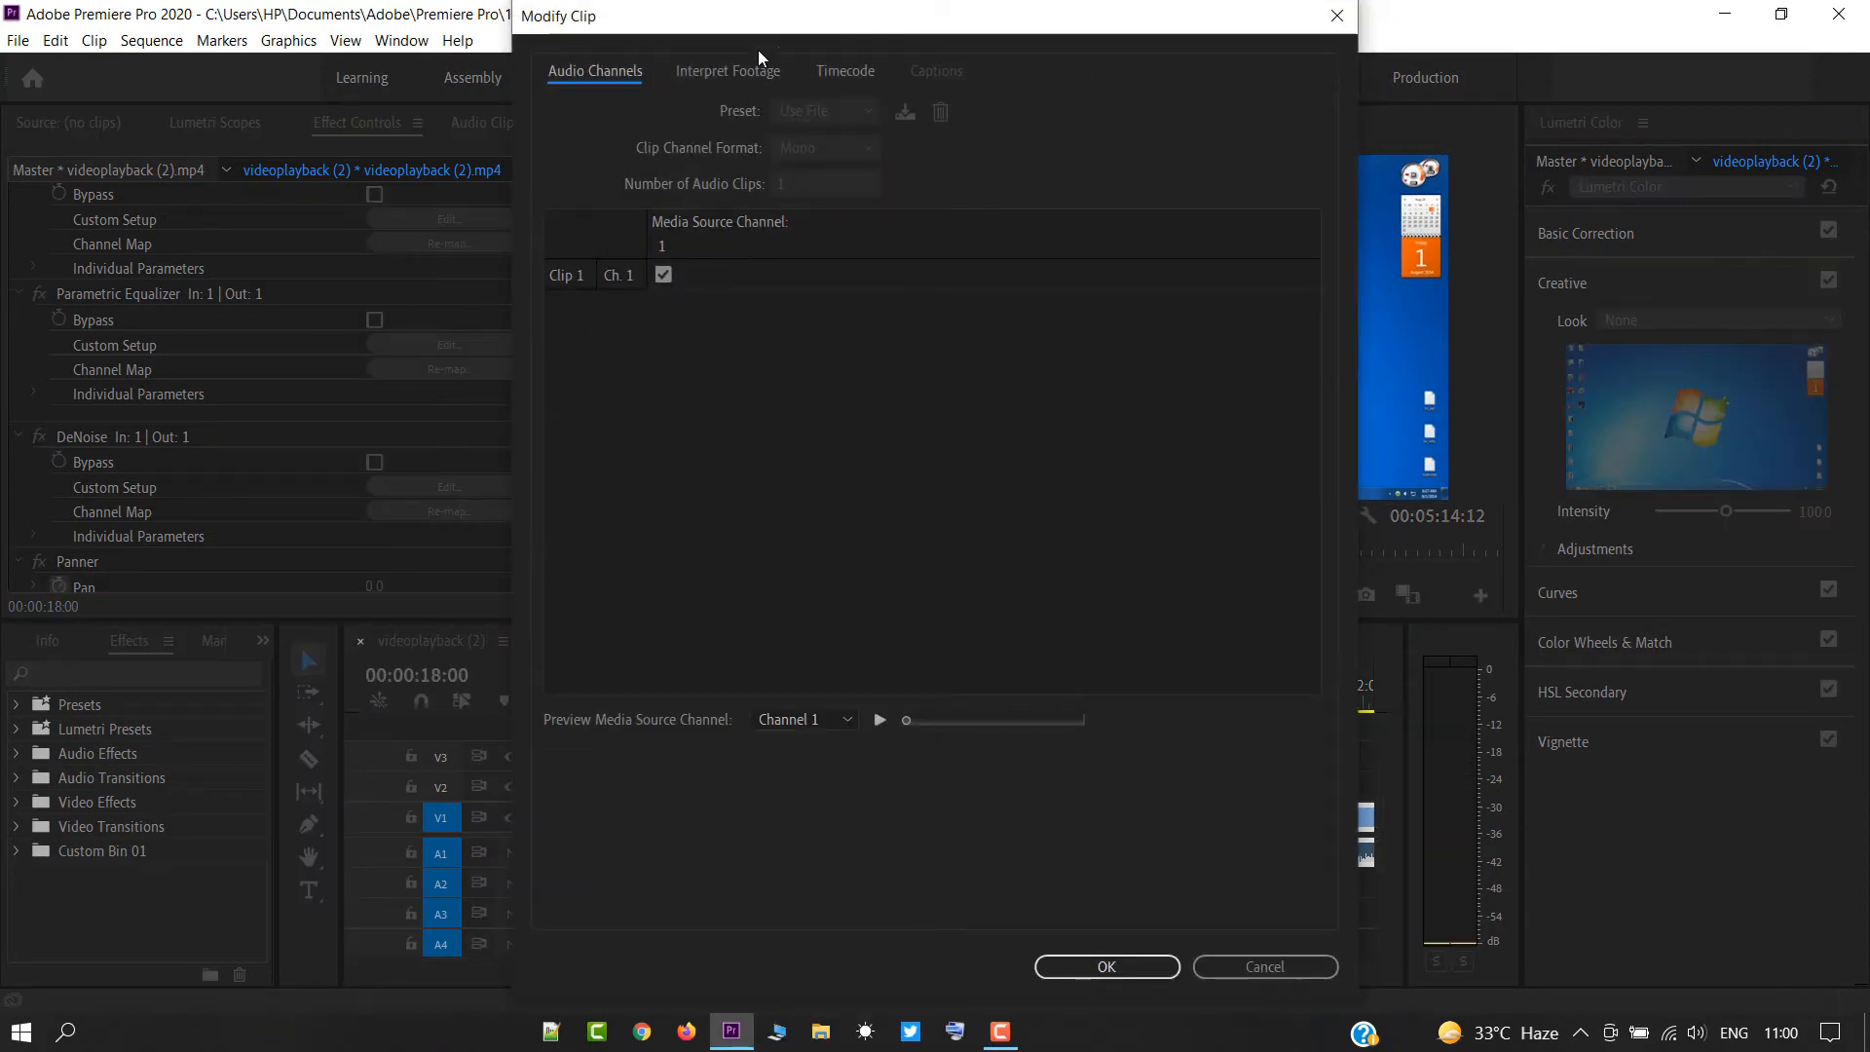
click(745, 68)
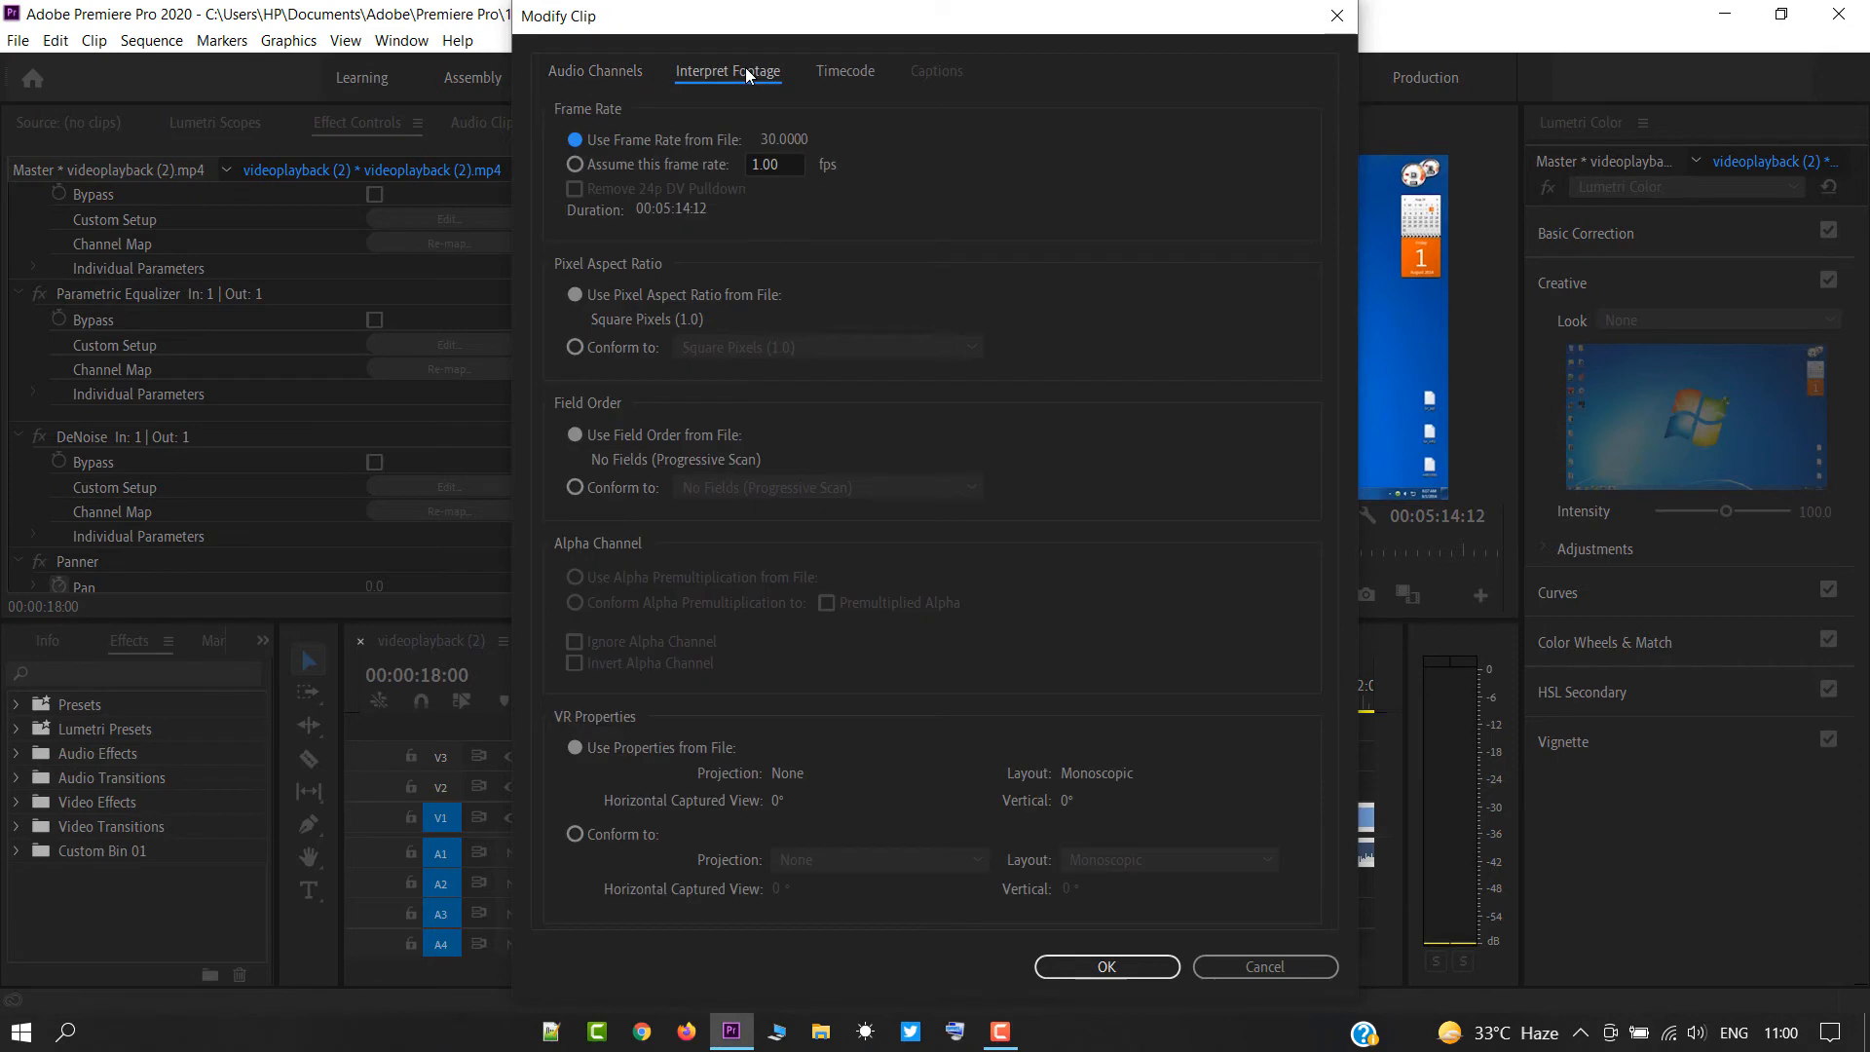
click(580, 76)
click(667, 272)
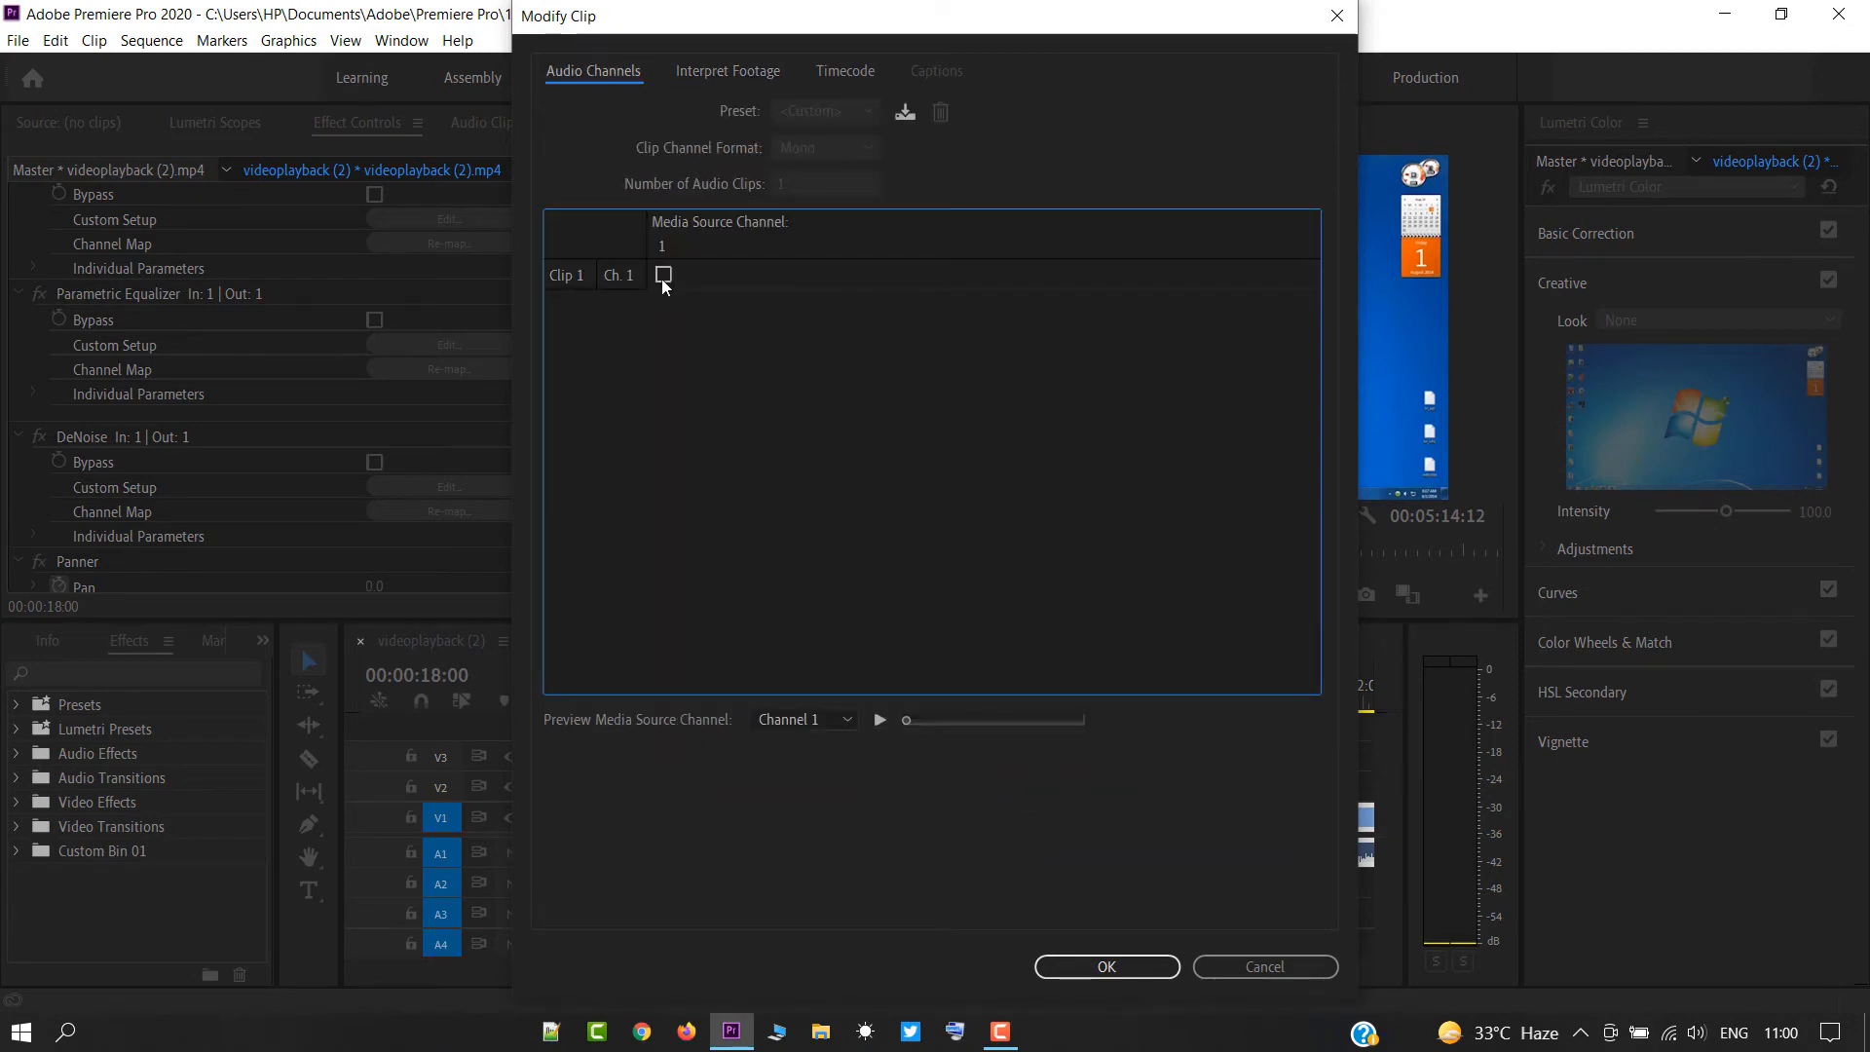
click(661, 278)
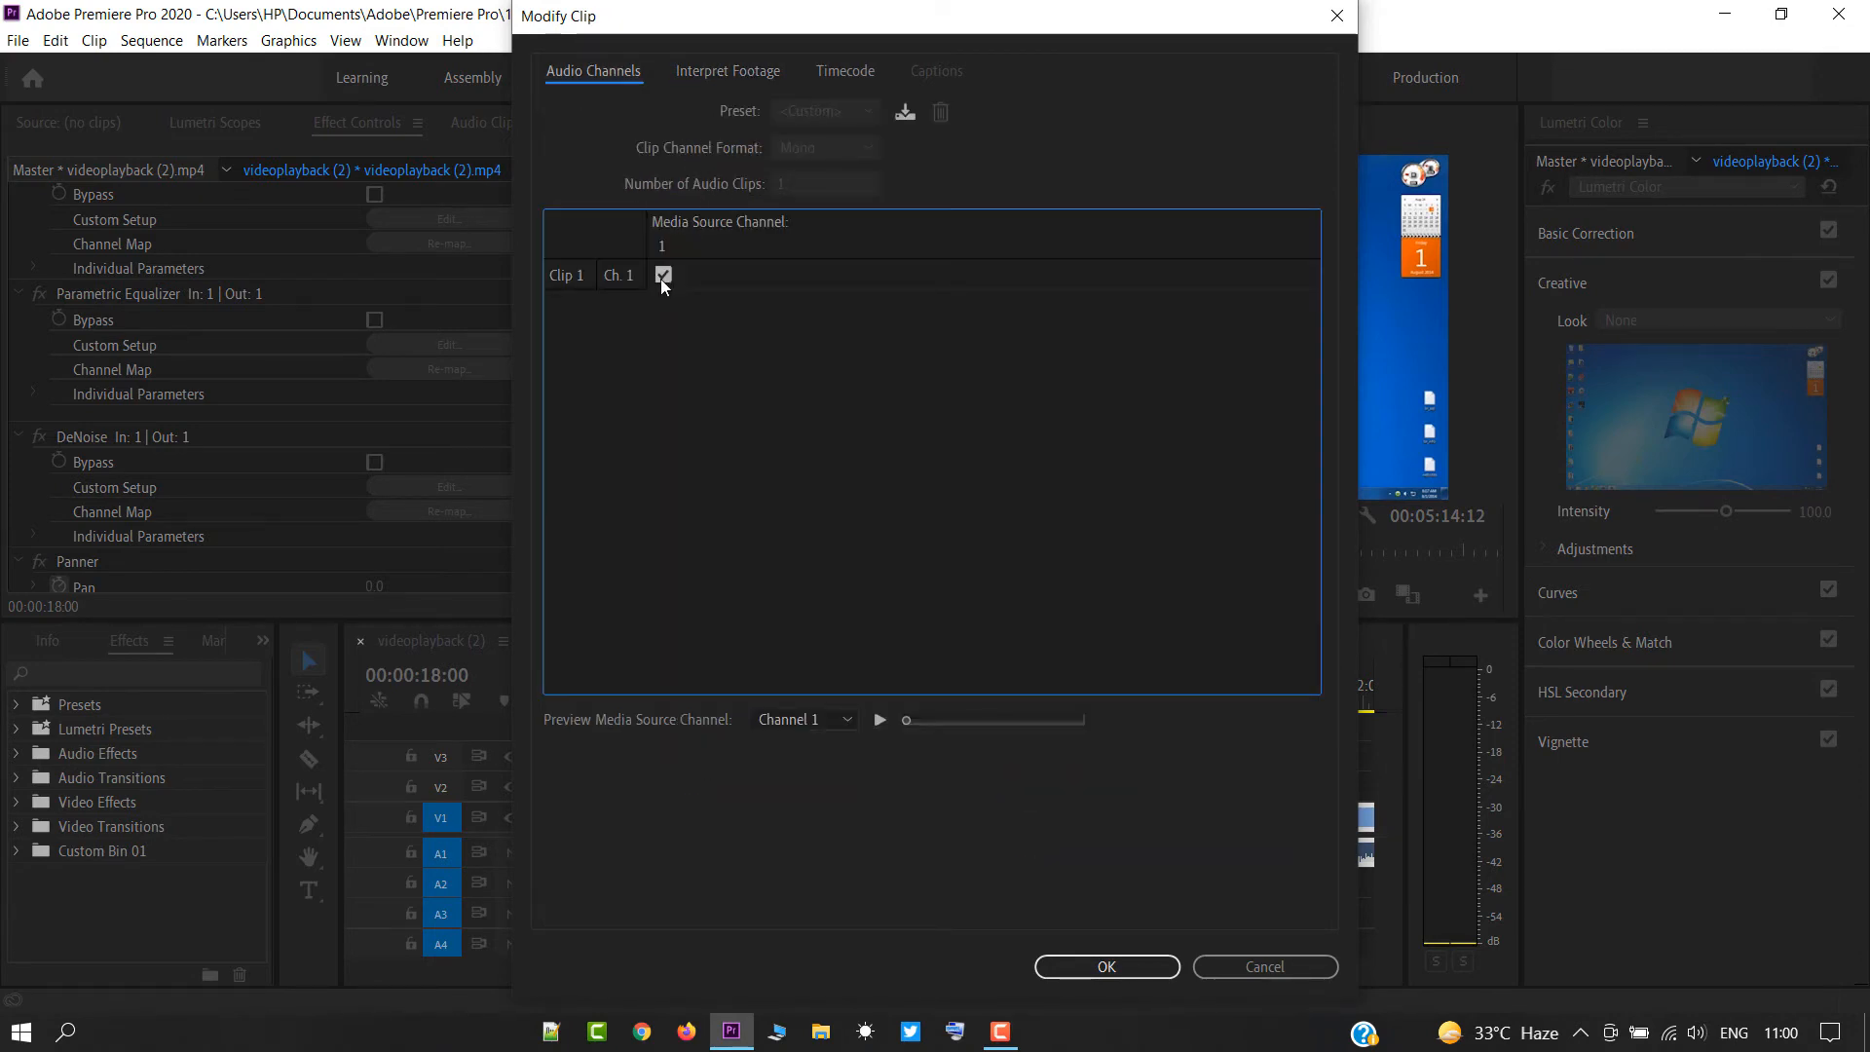
click(823, 719)
click(1266, 966)
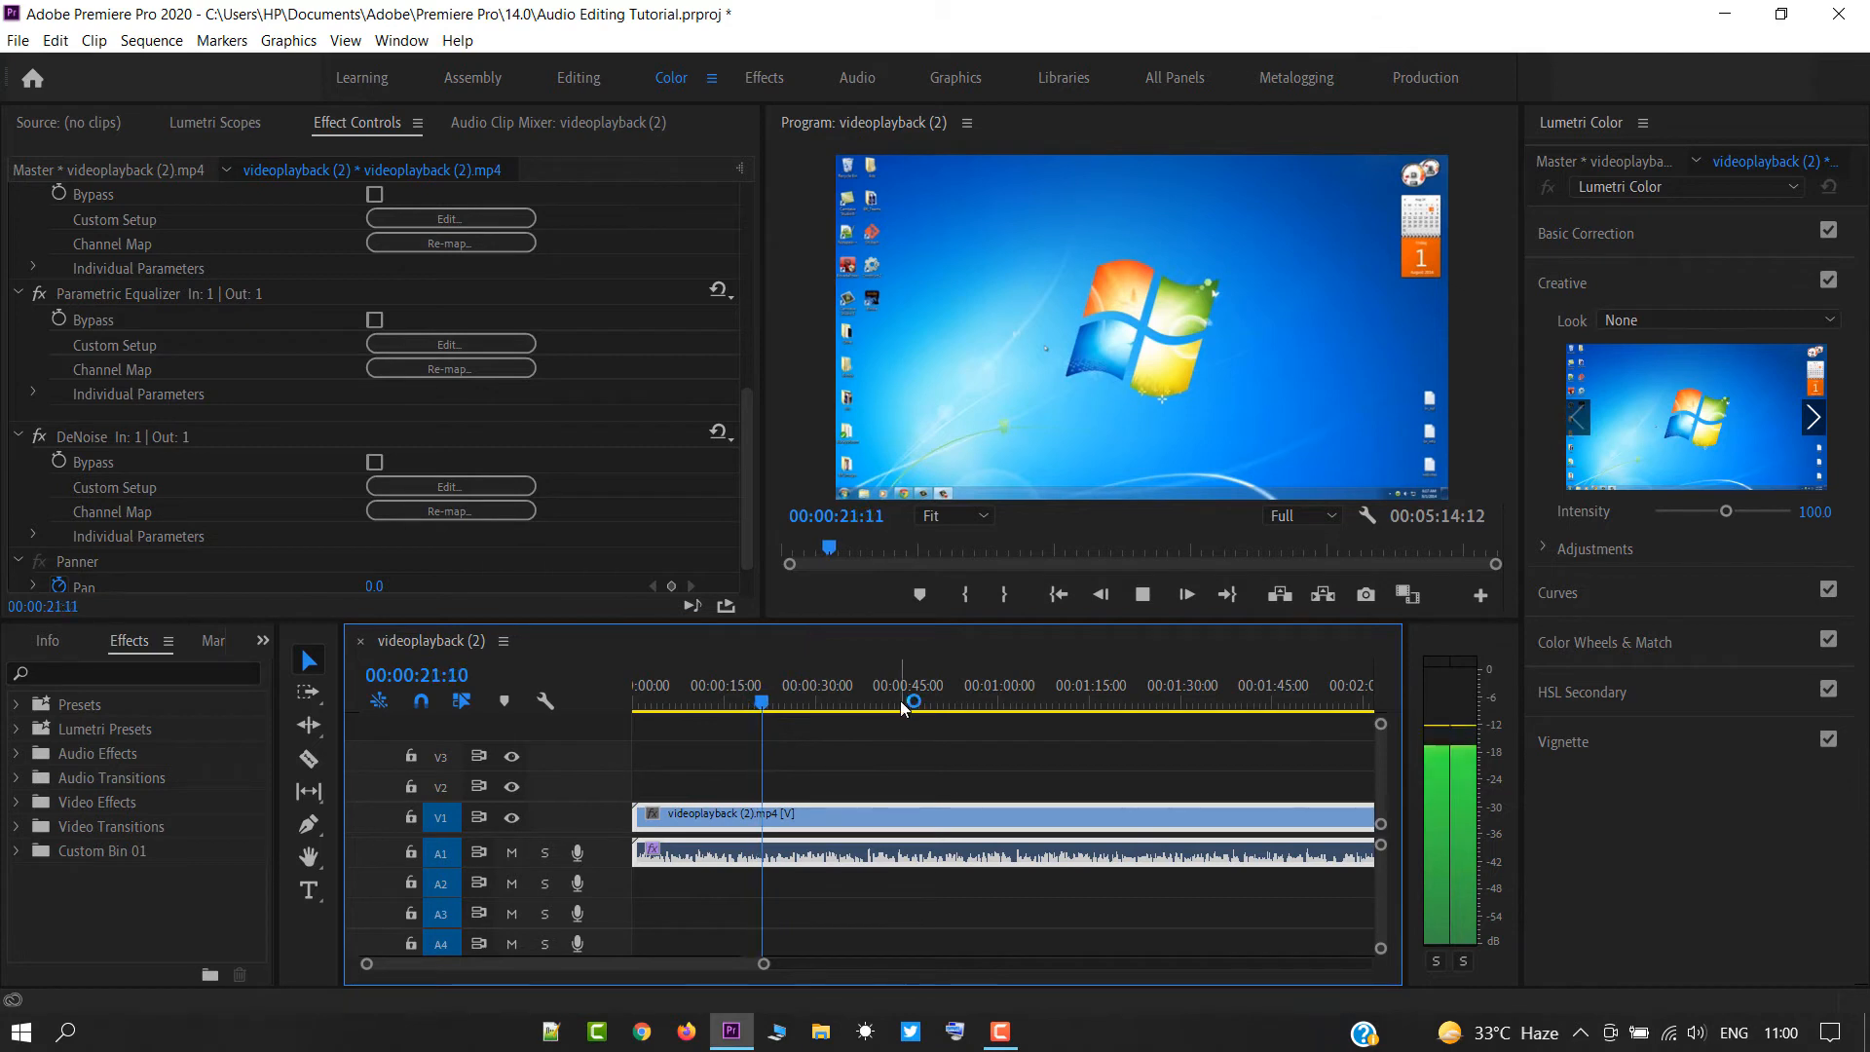
Pause playback, deselect the clip and listen to another short stretch of the sequence.
click(935, 776)
key(space)
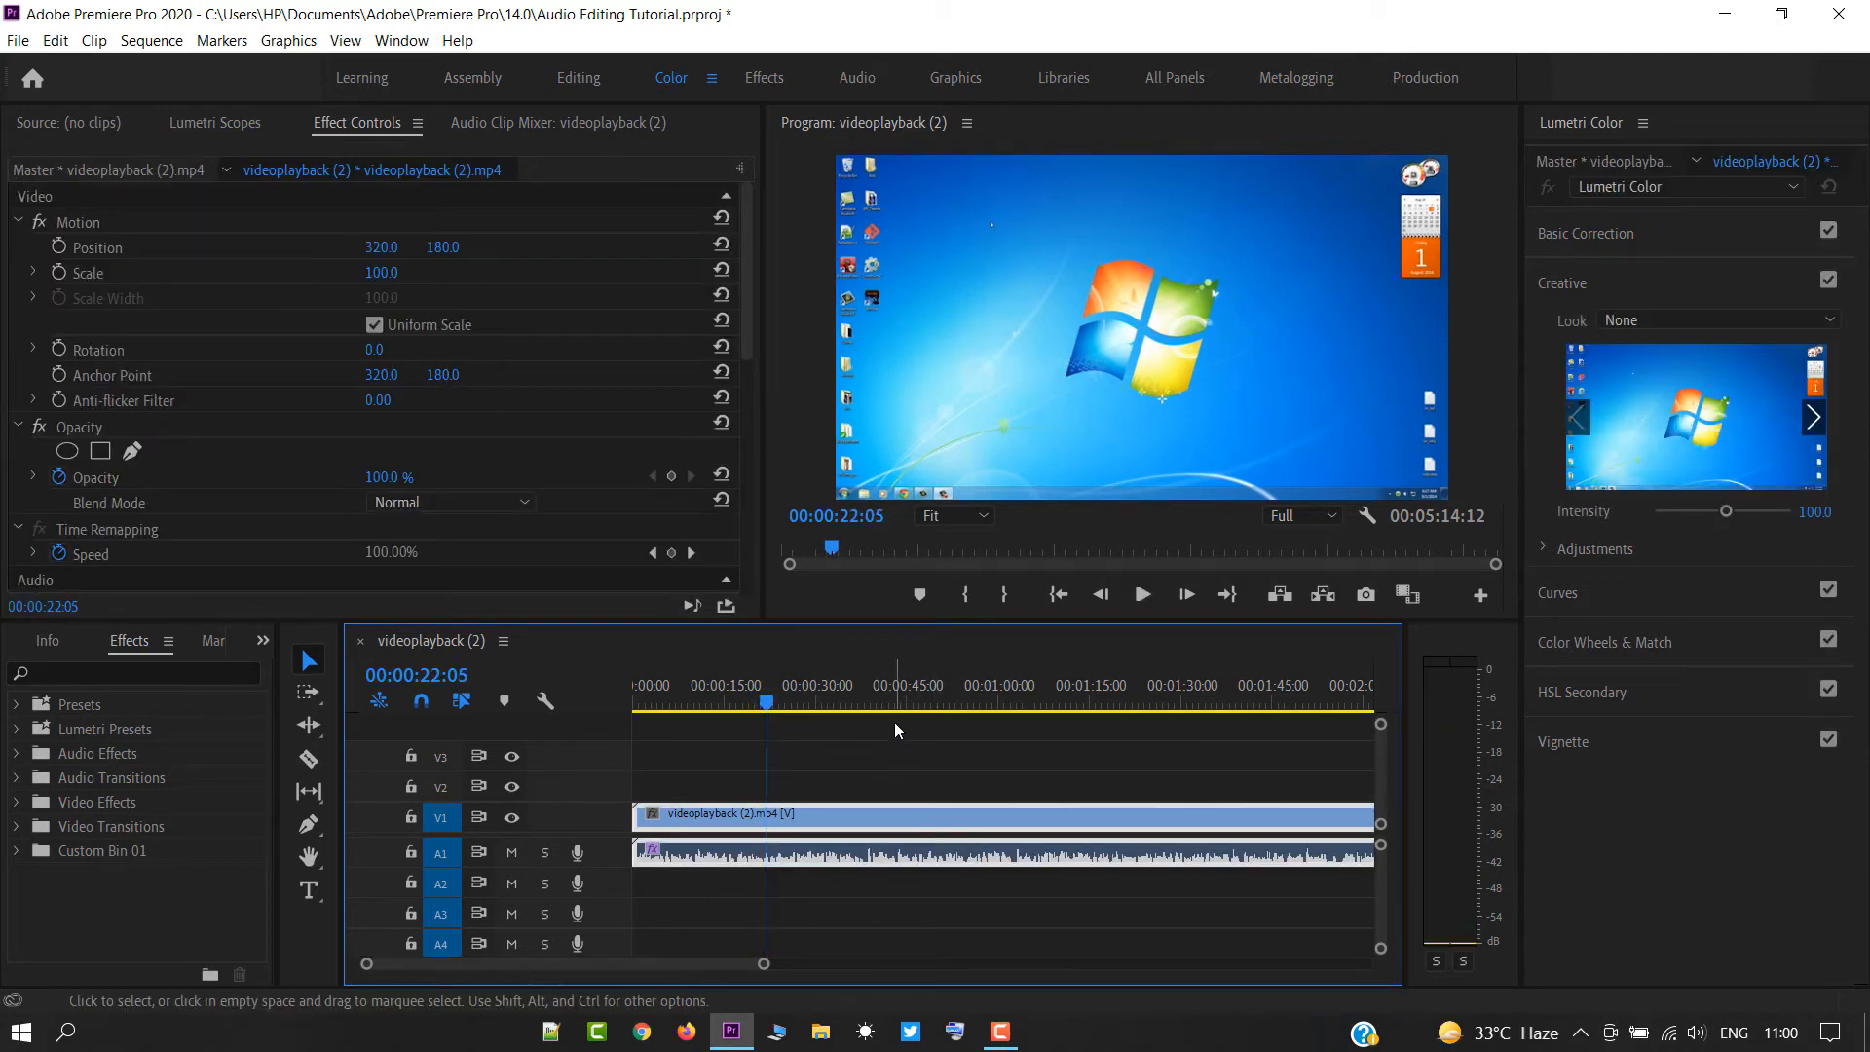
click(894, 739)
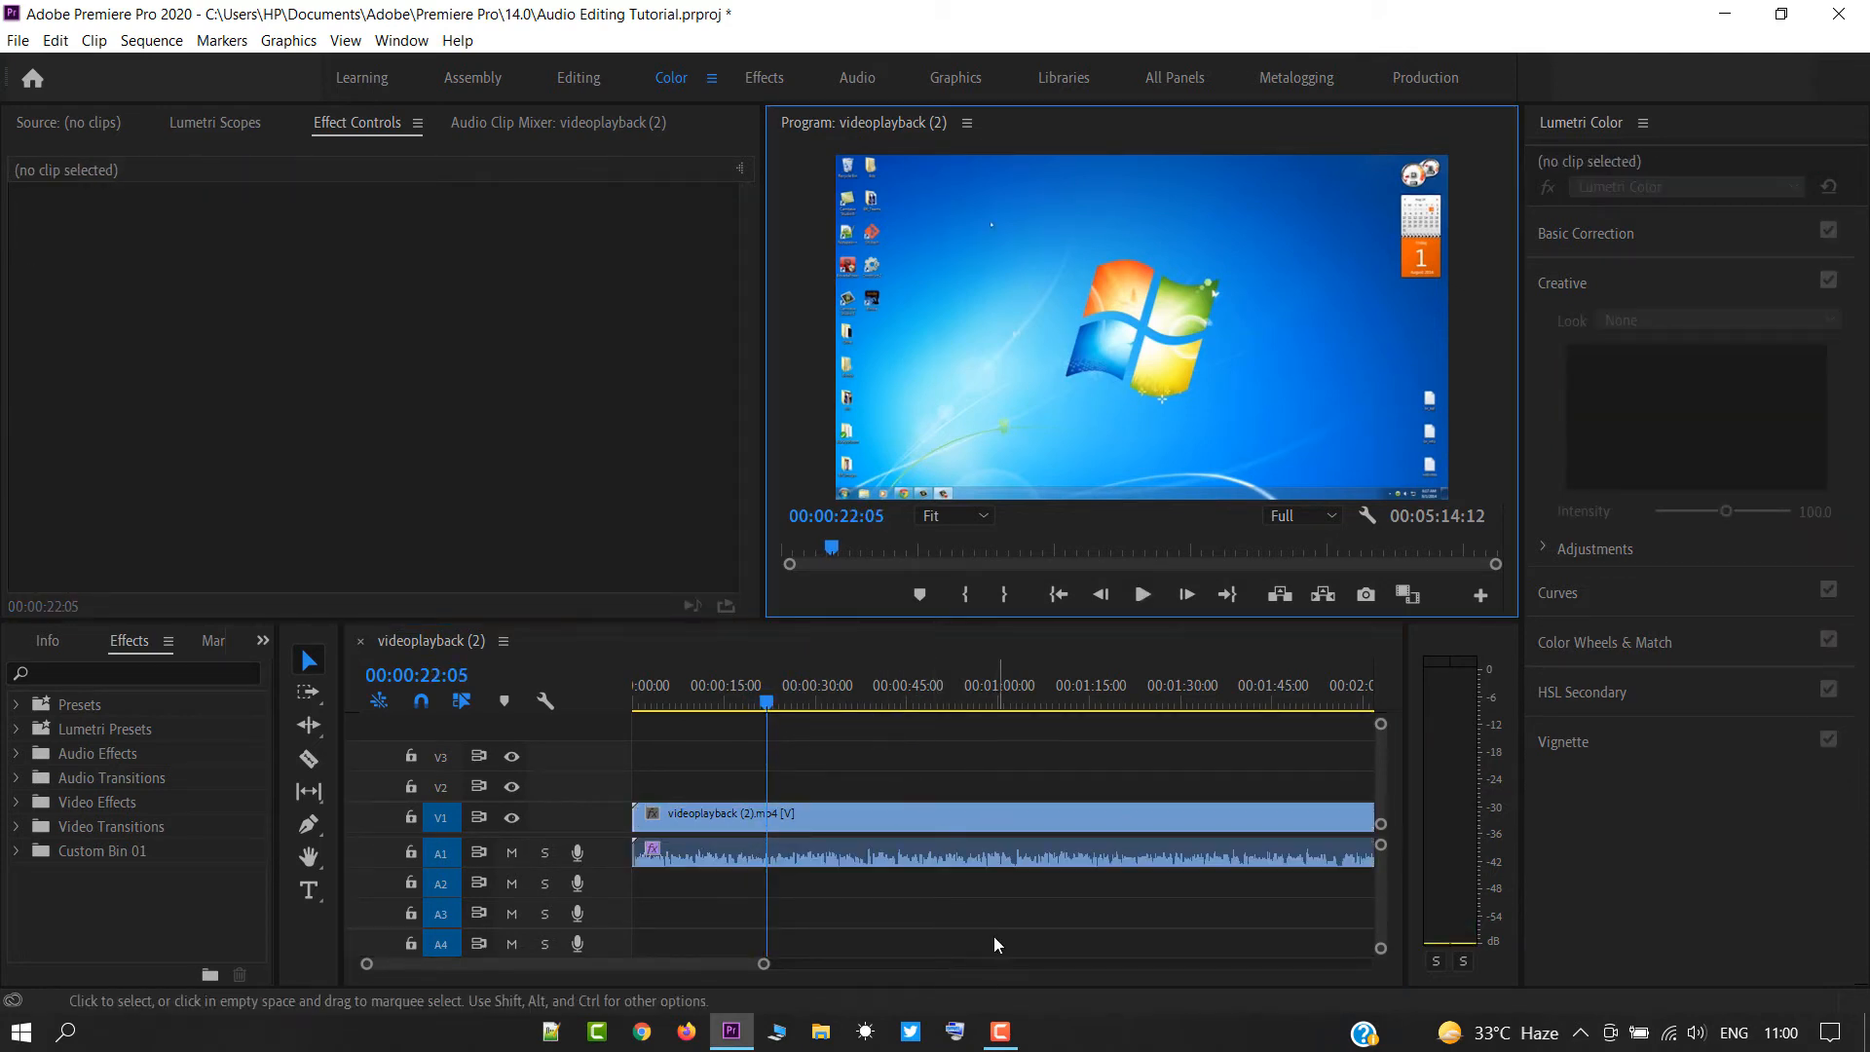
key(space)
key(space)
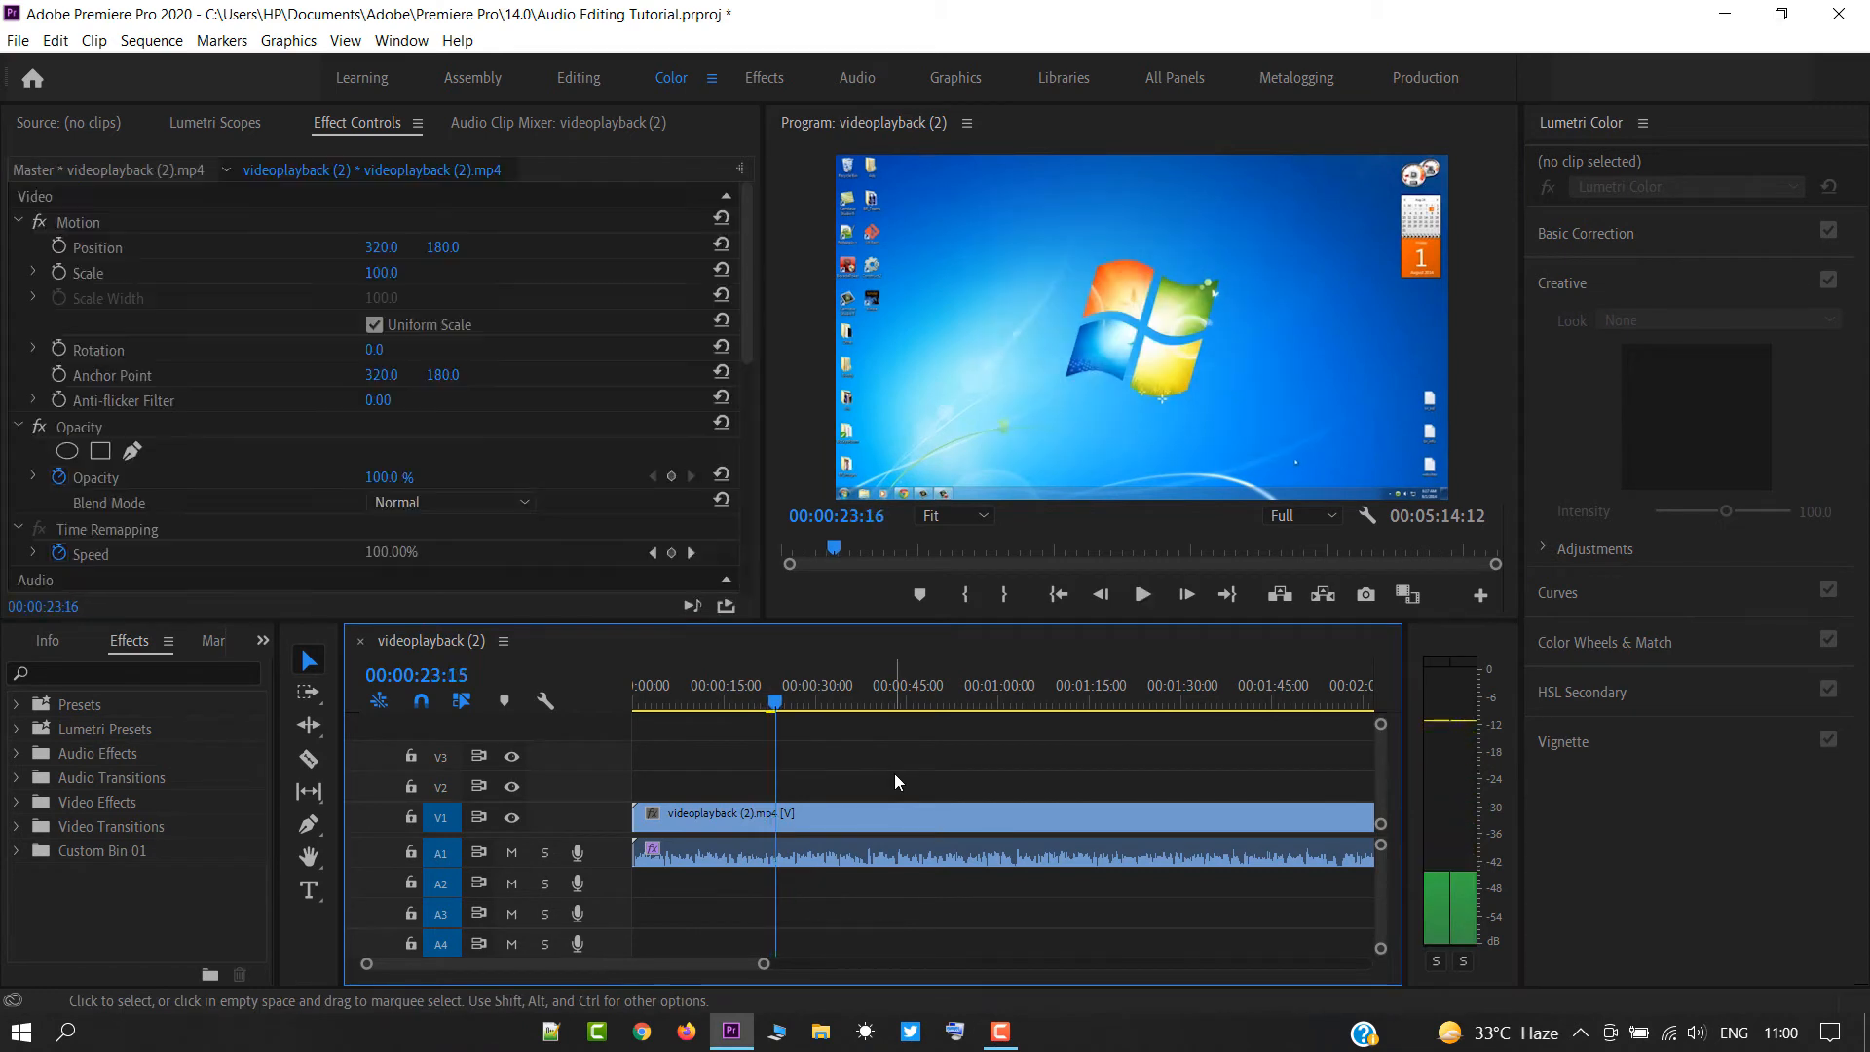
click(895, 775)
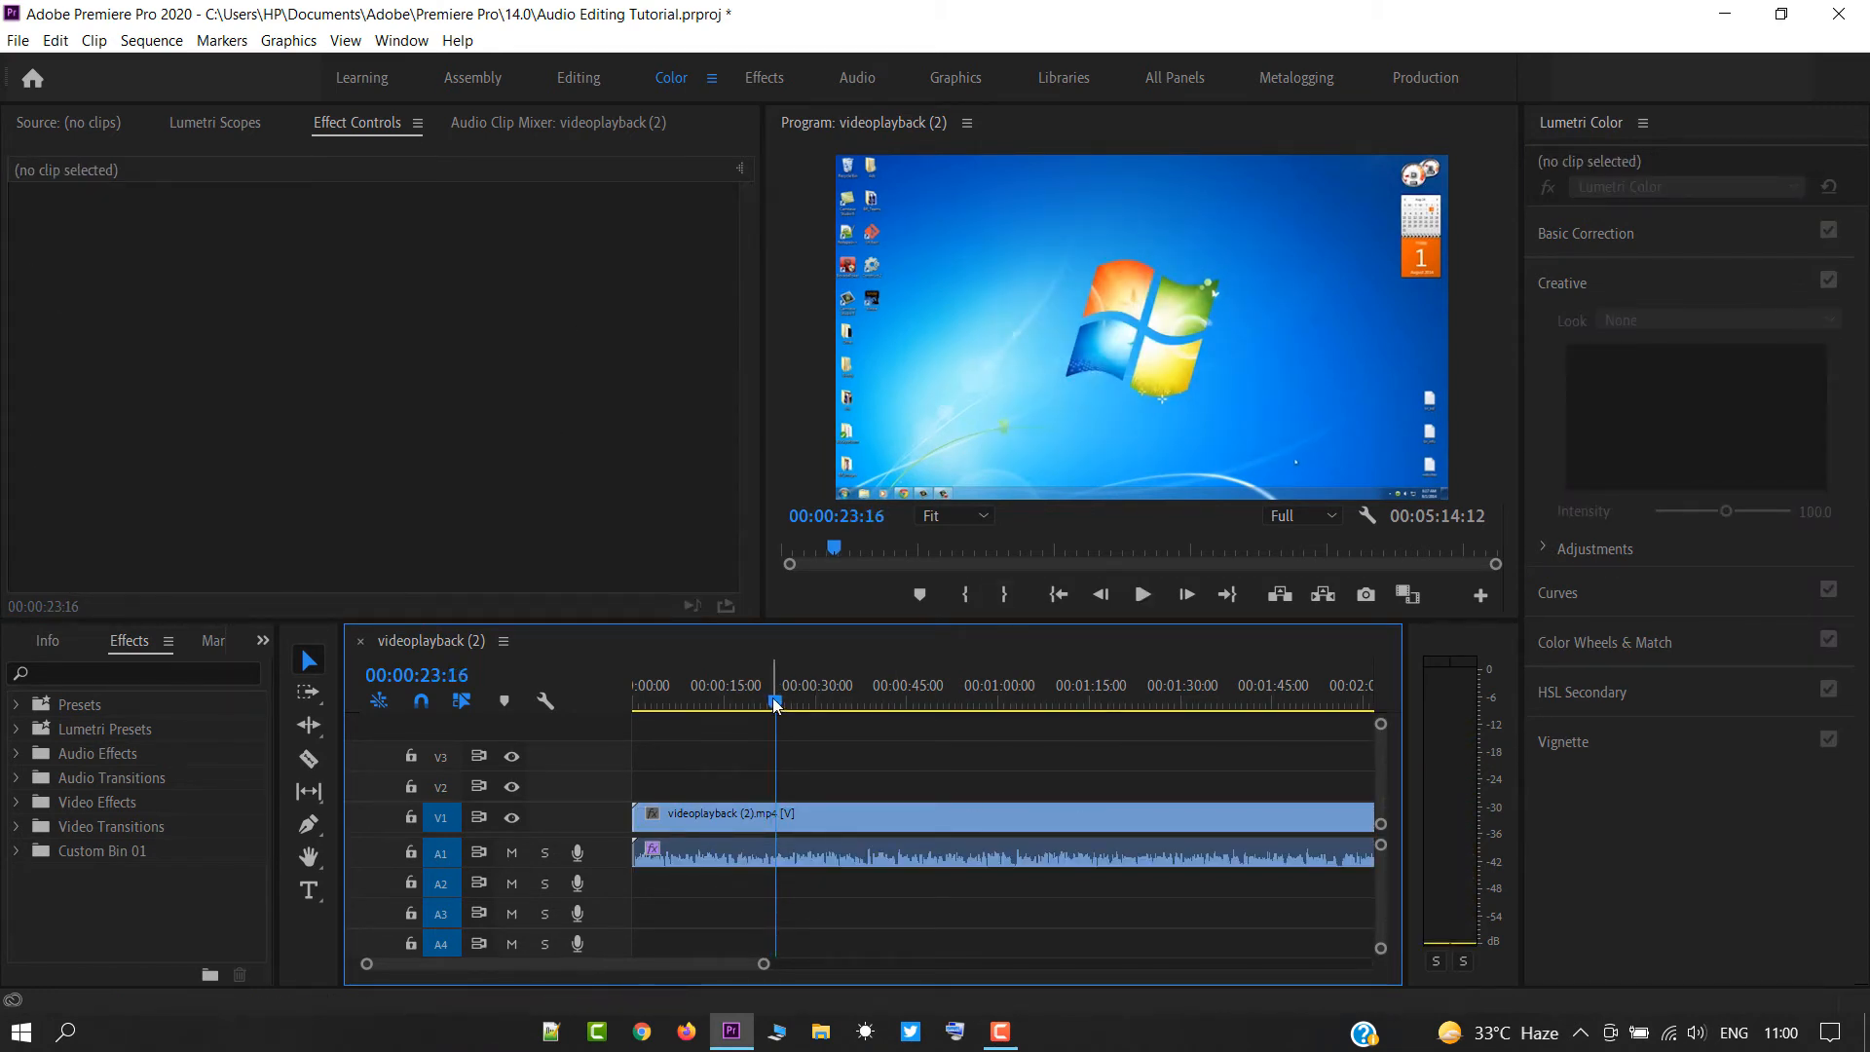
Return the playhead to the start and replay the sequence with DeNoise off and on, leaving the effect enabled.
drag(776, 705, 587, 697)
key(space)
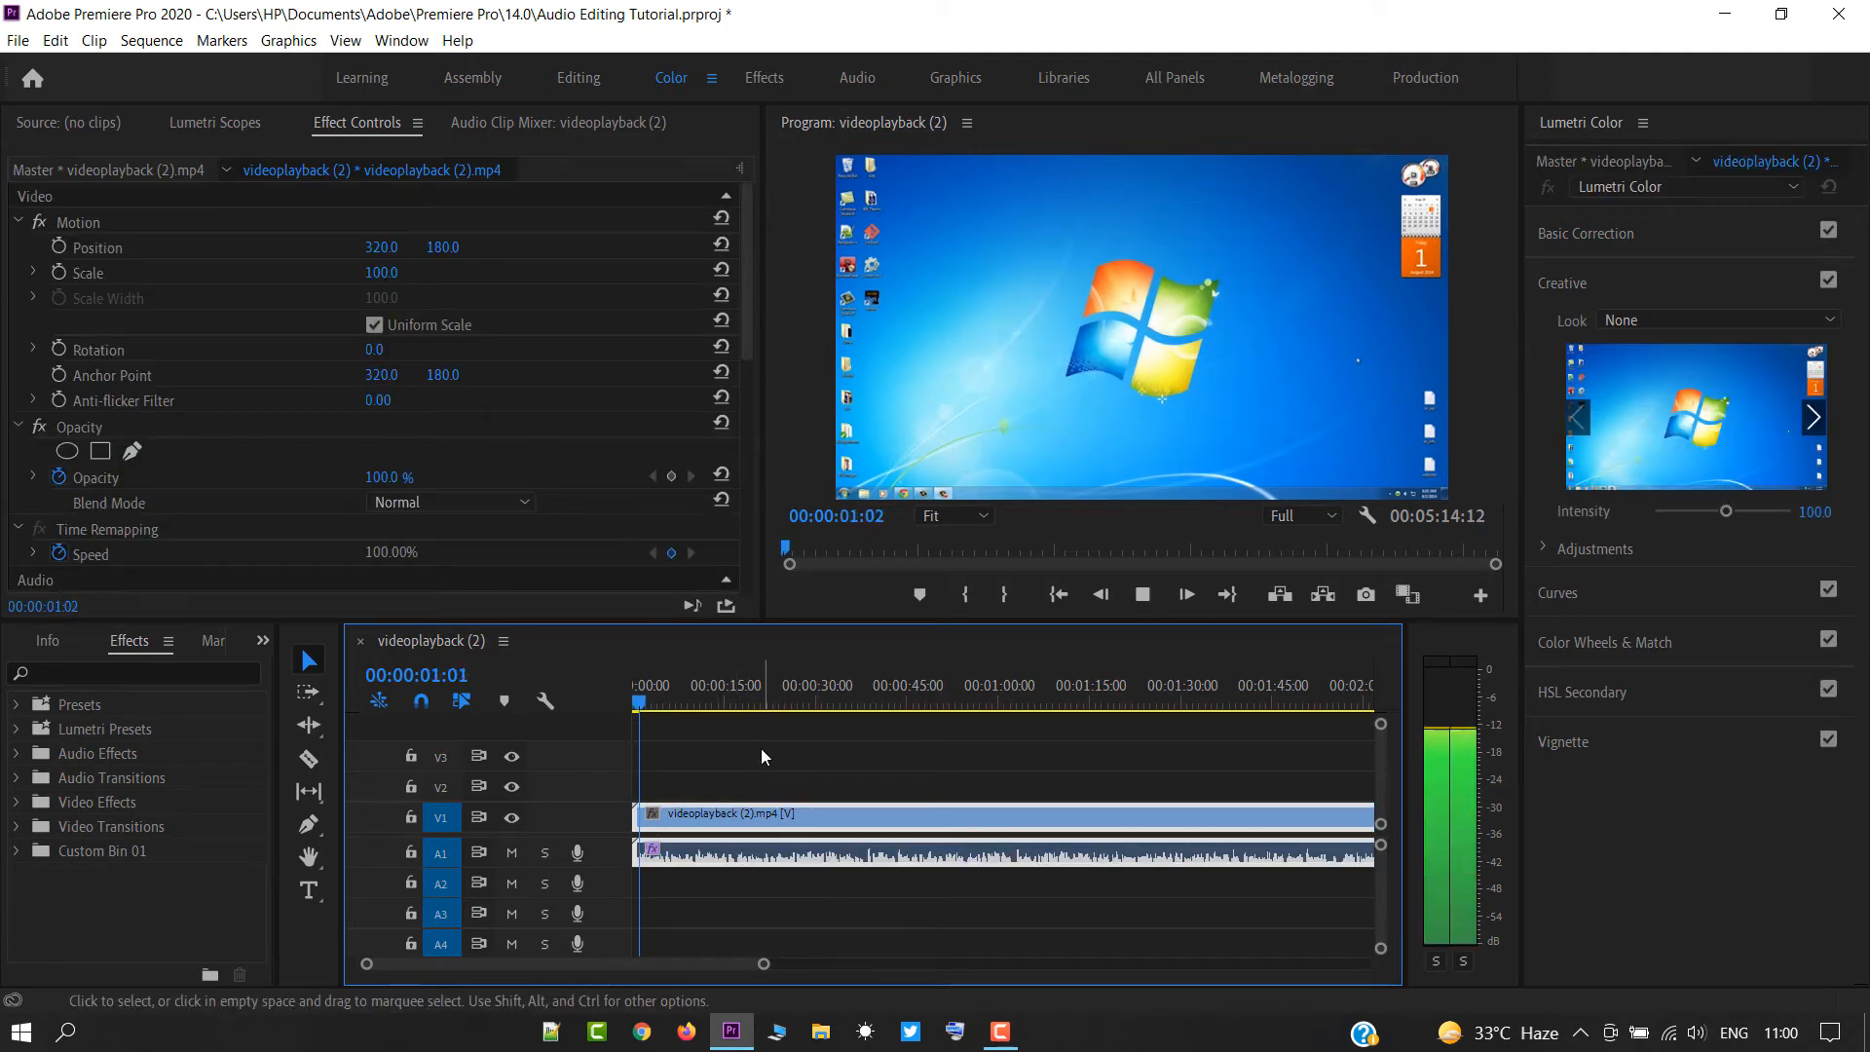
key(space)
scroll(179, 503, down, 12)
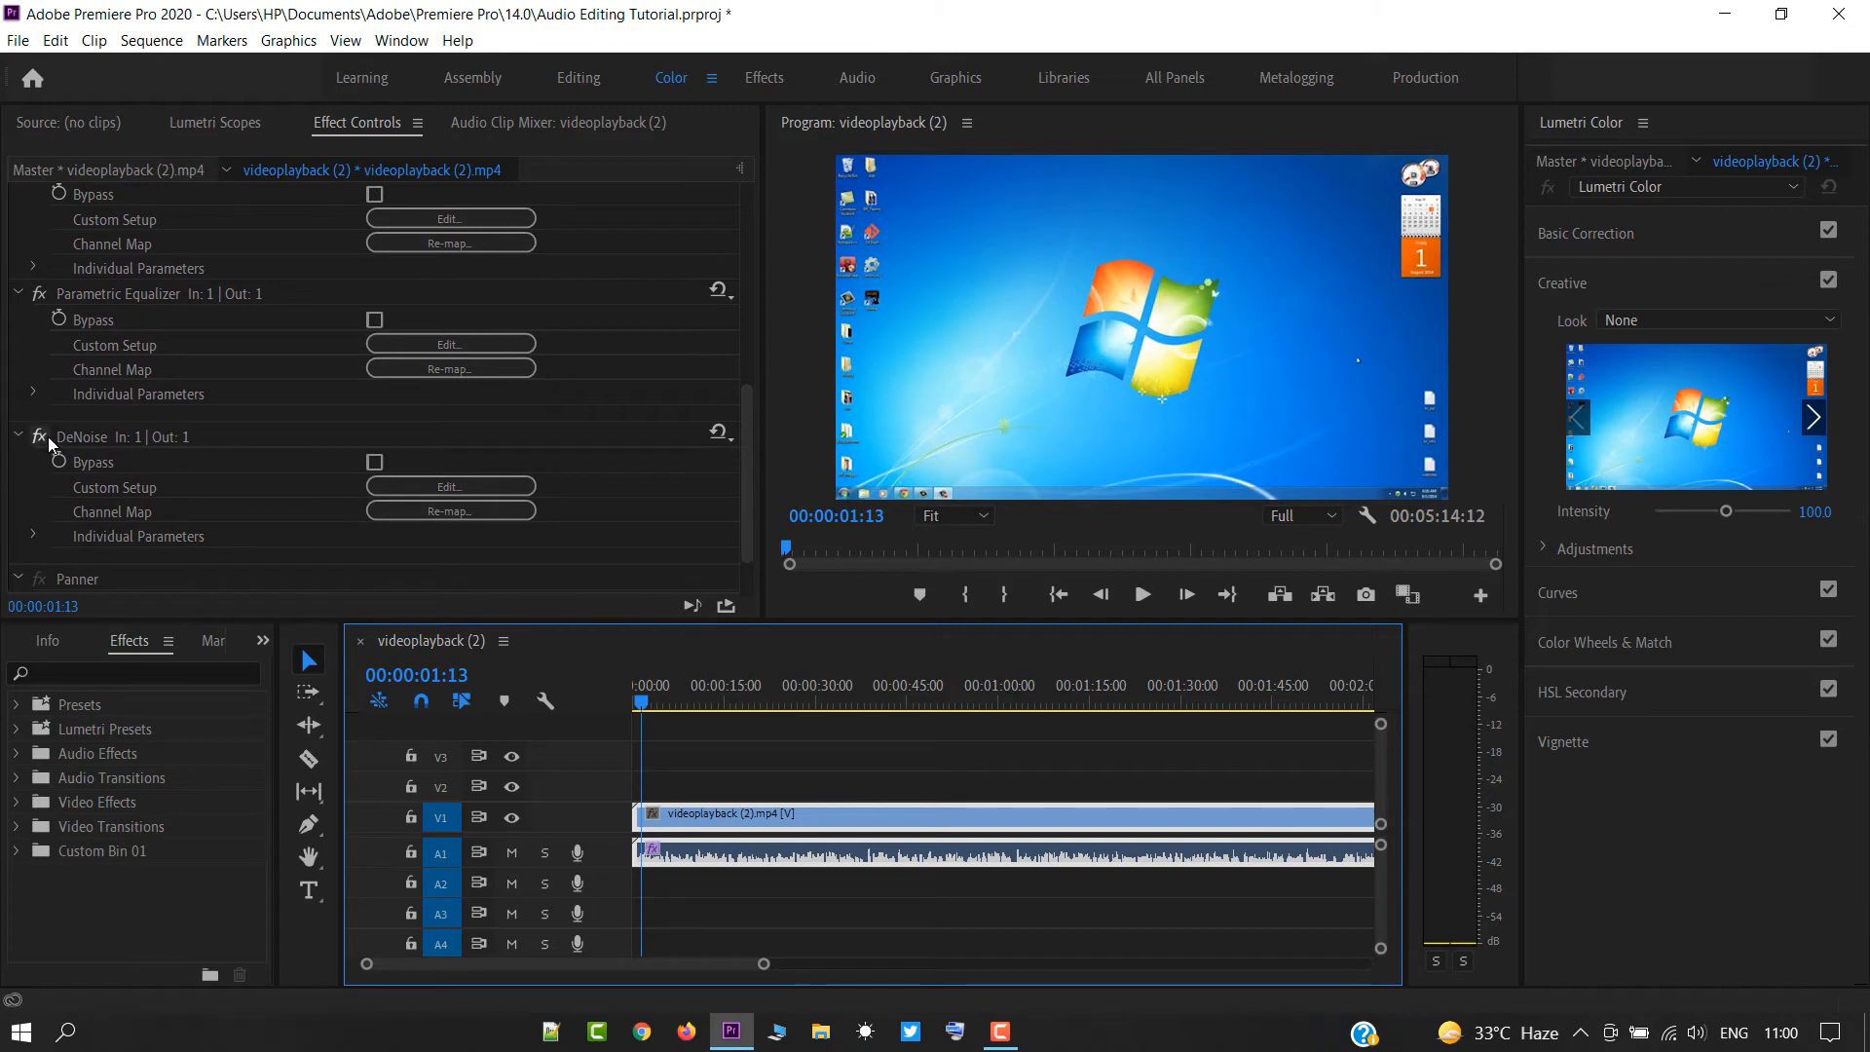
click(45, 436)
key(space)
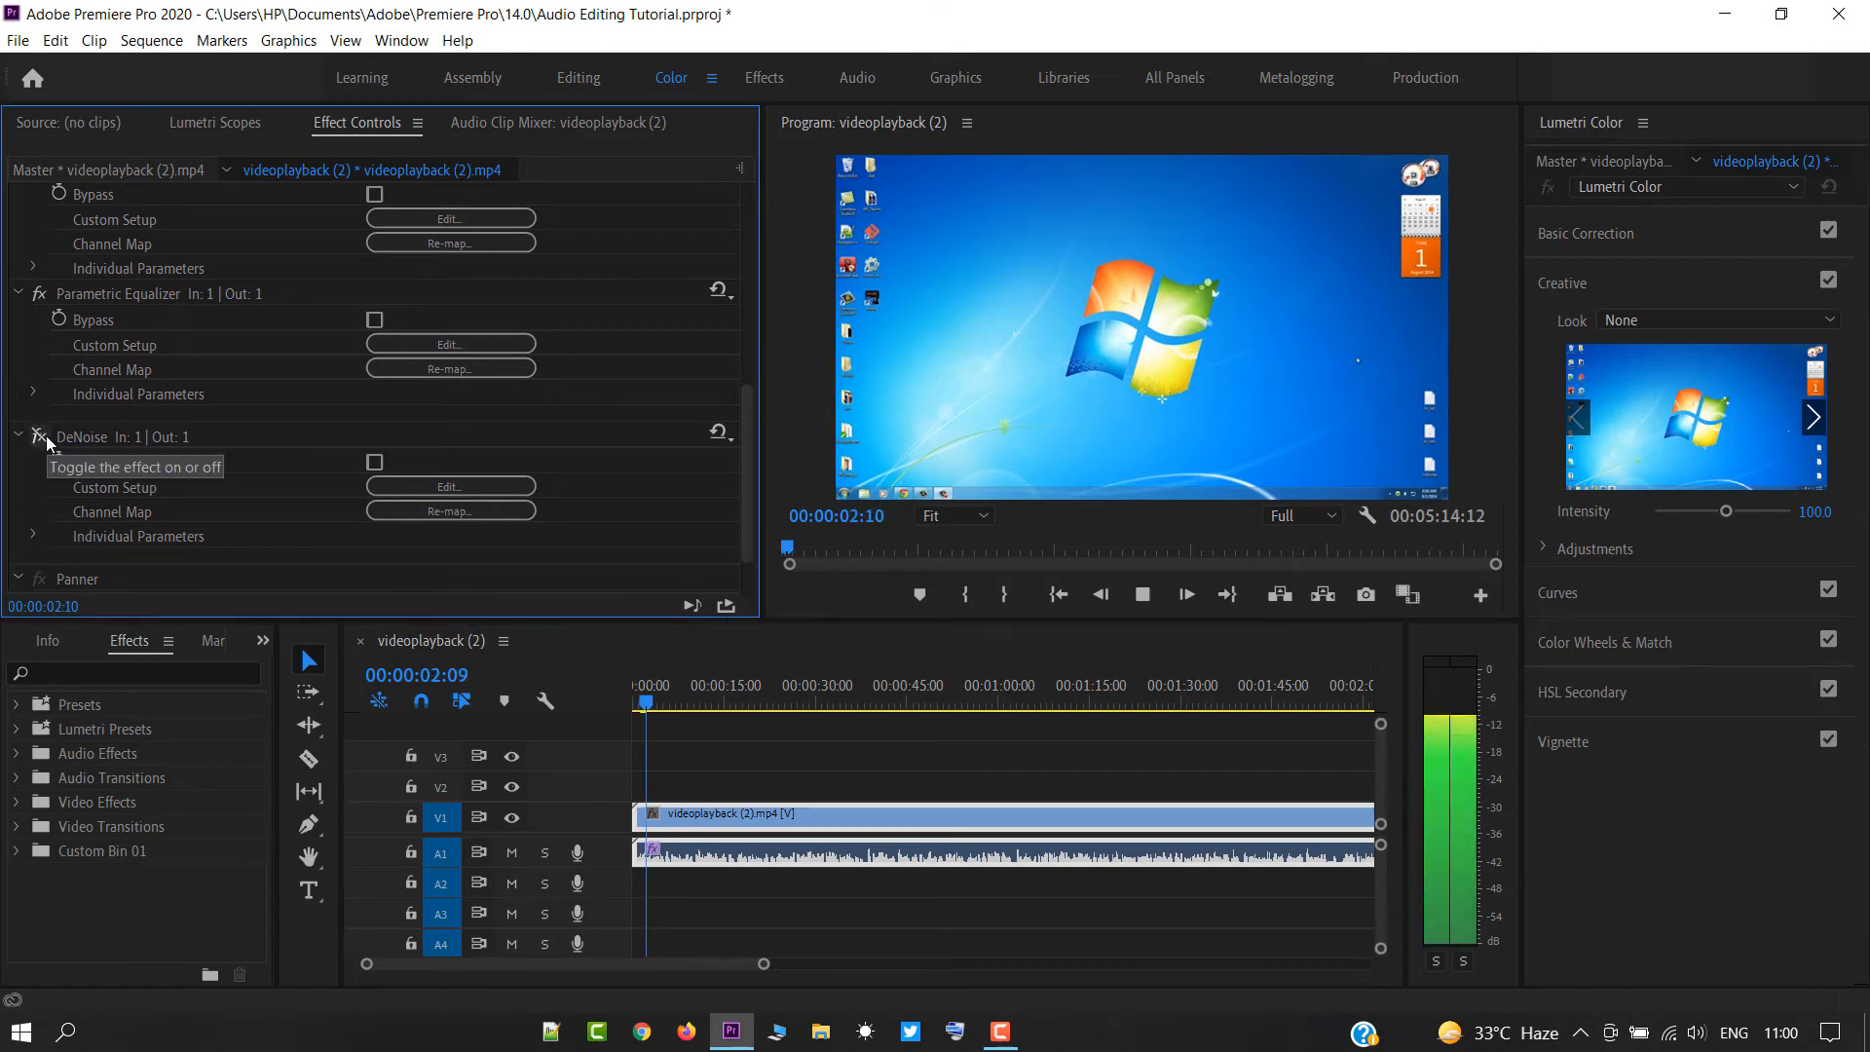
click(45, 435)
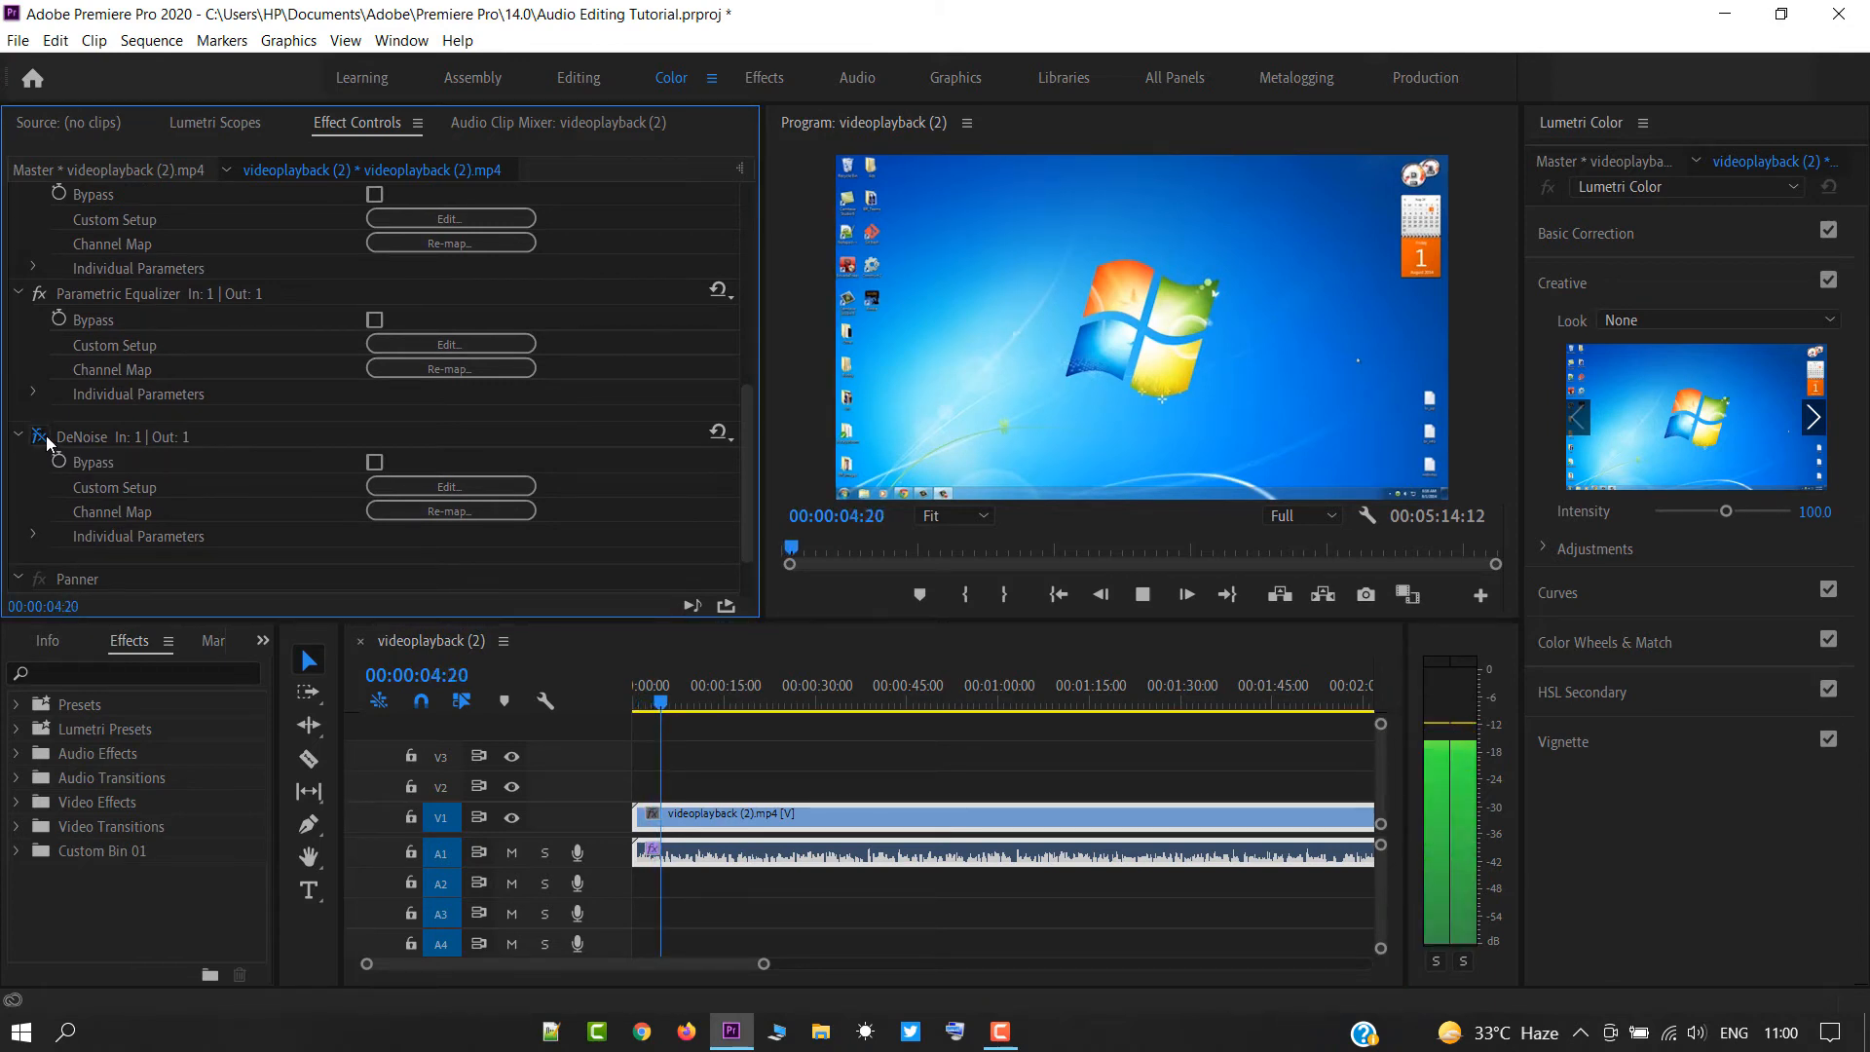
click(44, 435)
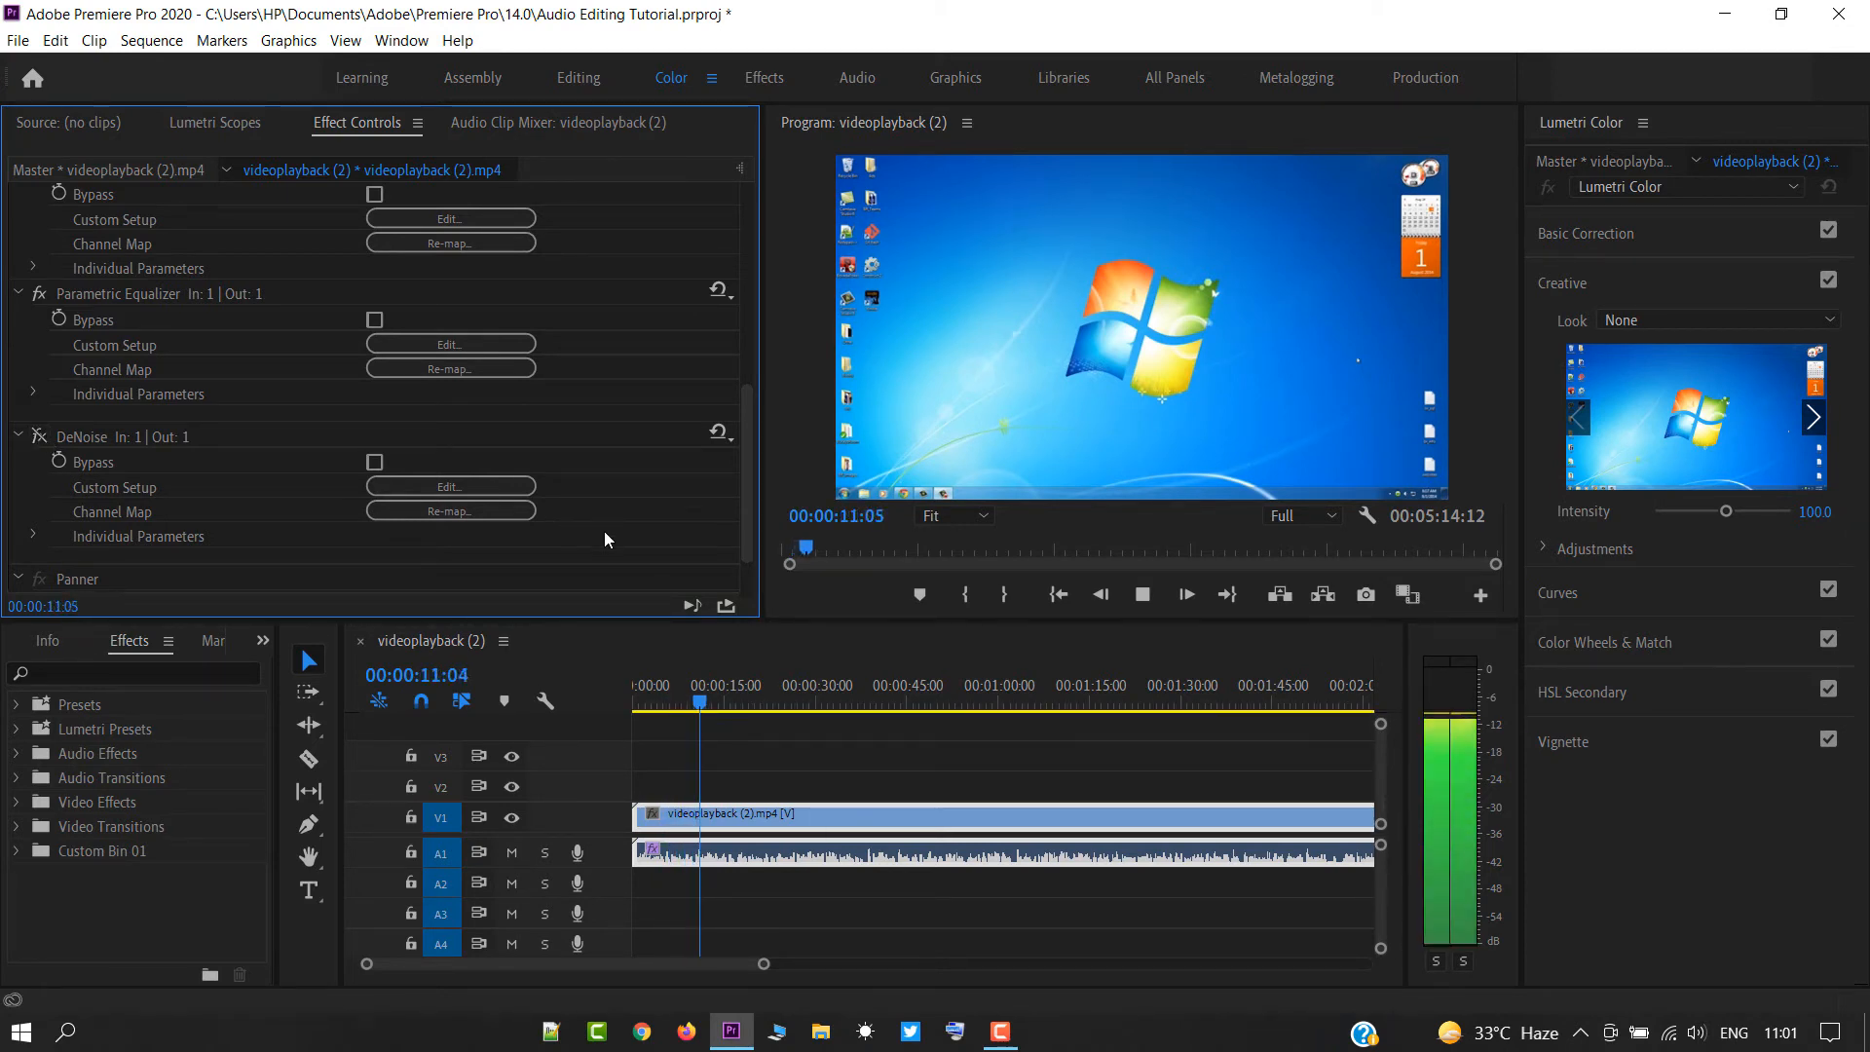
key(space)
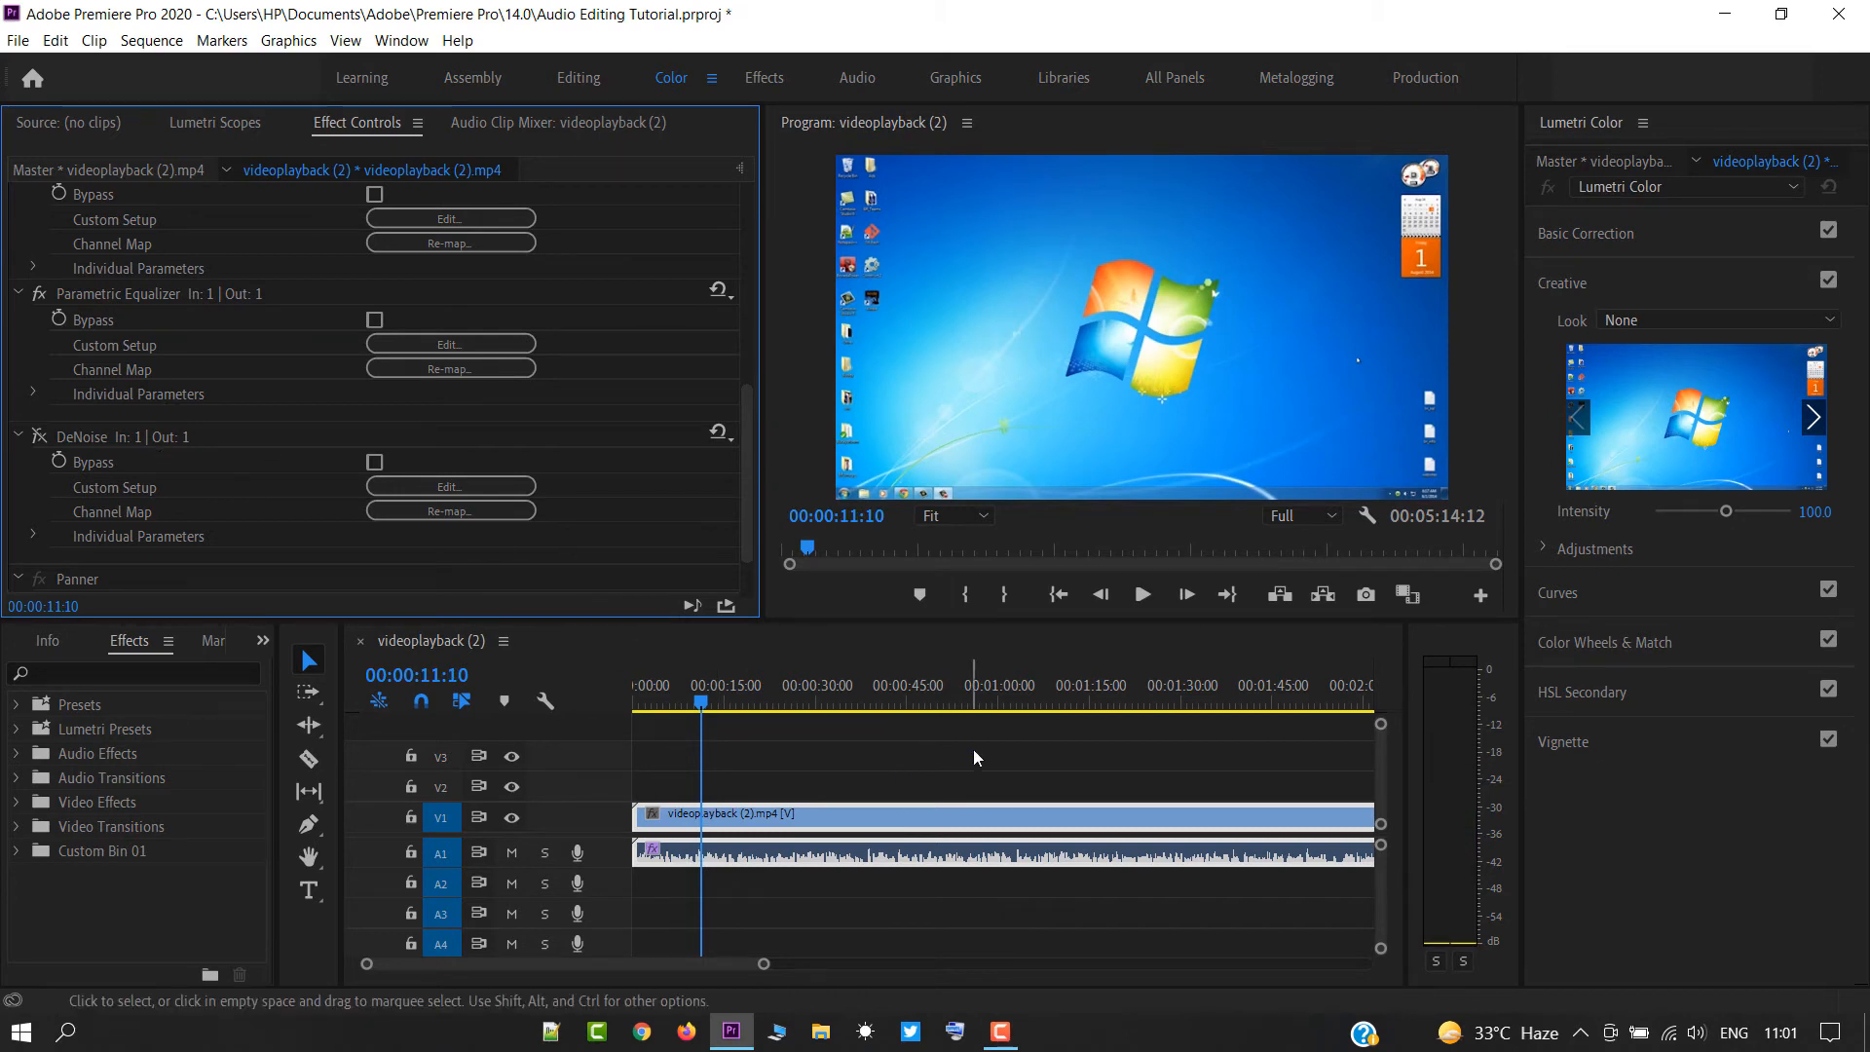
click(39, 436)
Expand the Audio Effects folder, then split the clip at 00:00:06:12 with the Razor tool.
click(21, 757)
scroll(160, 787, down, 1)
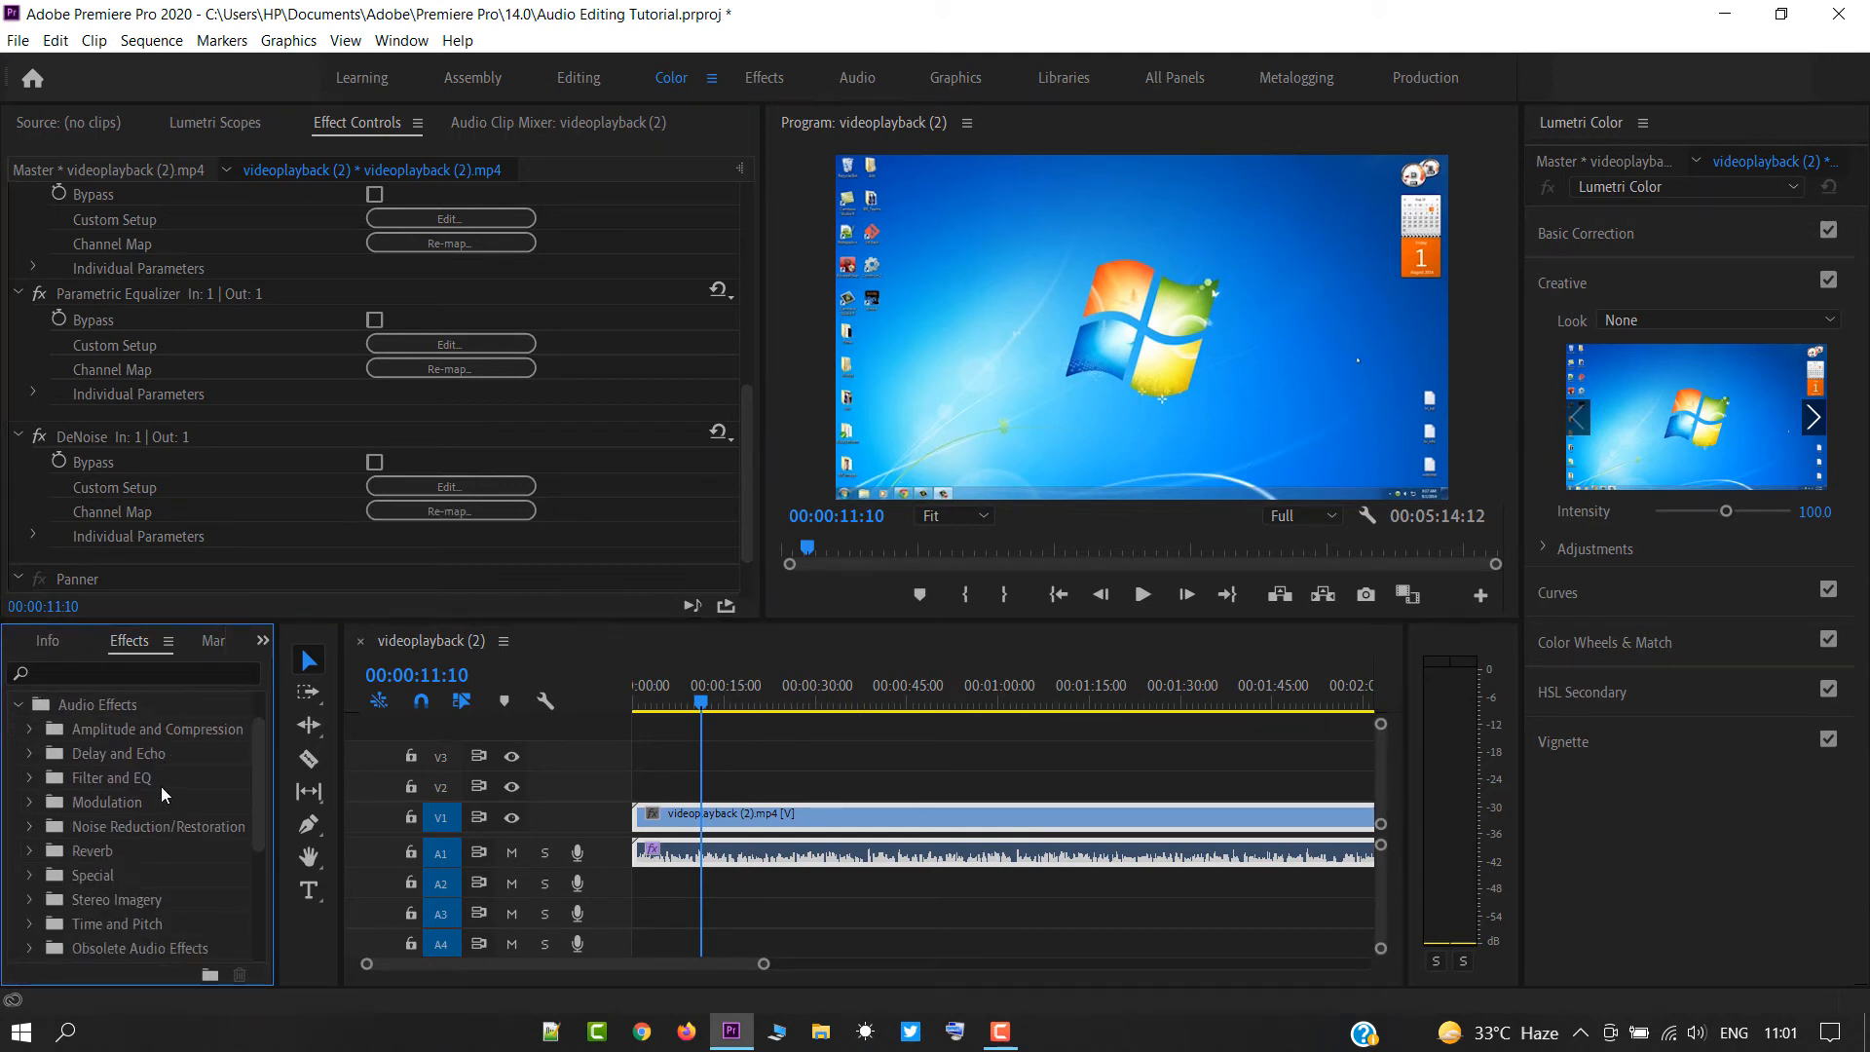
scroll(162, 791, down, 3)
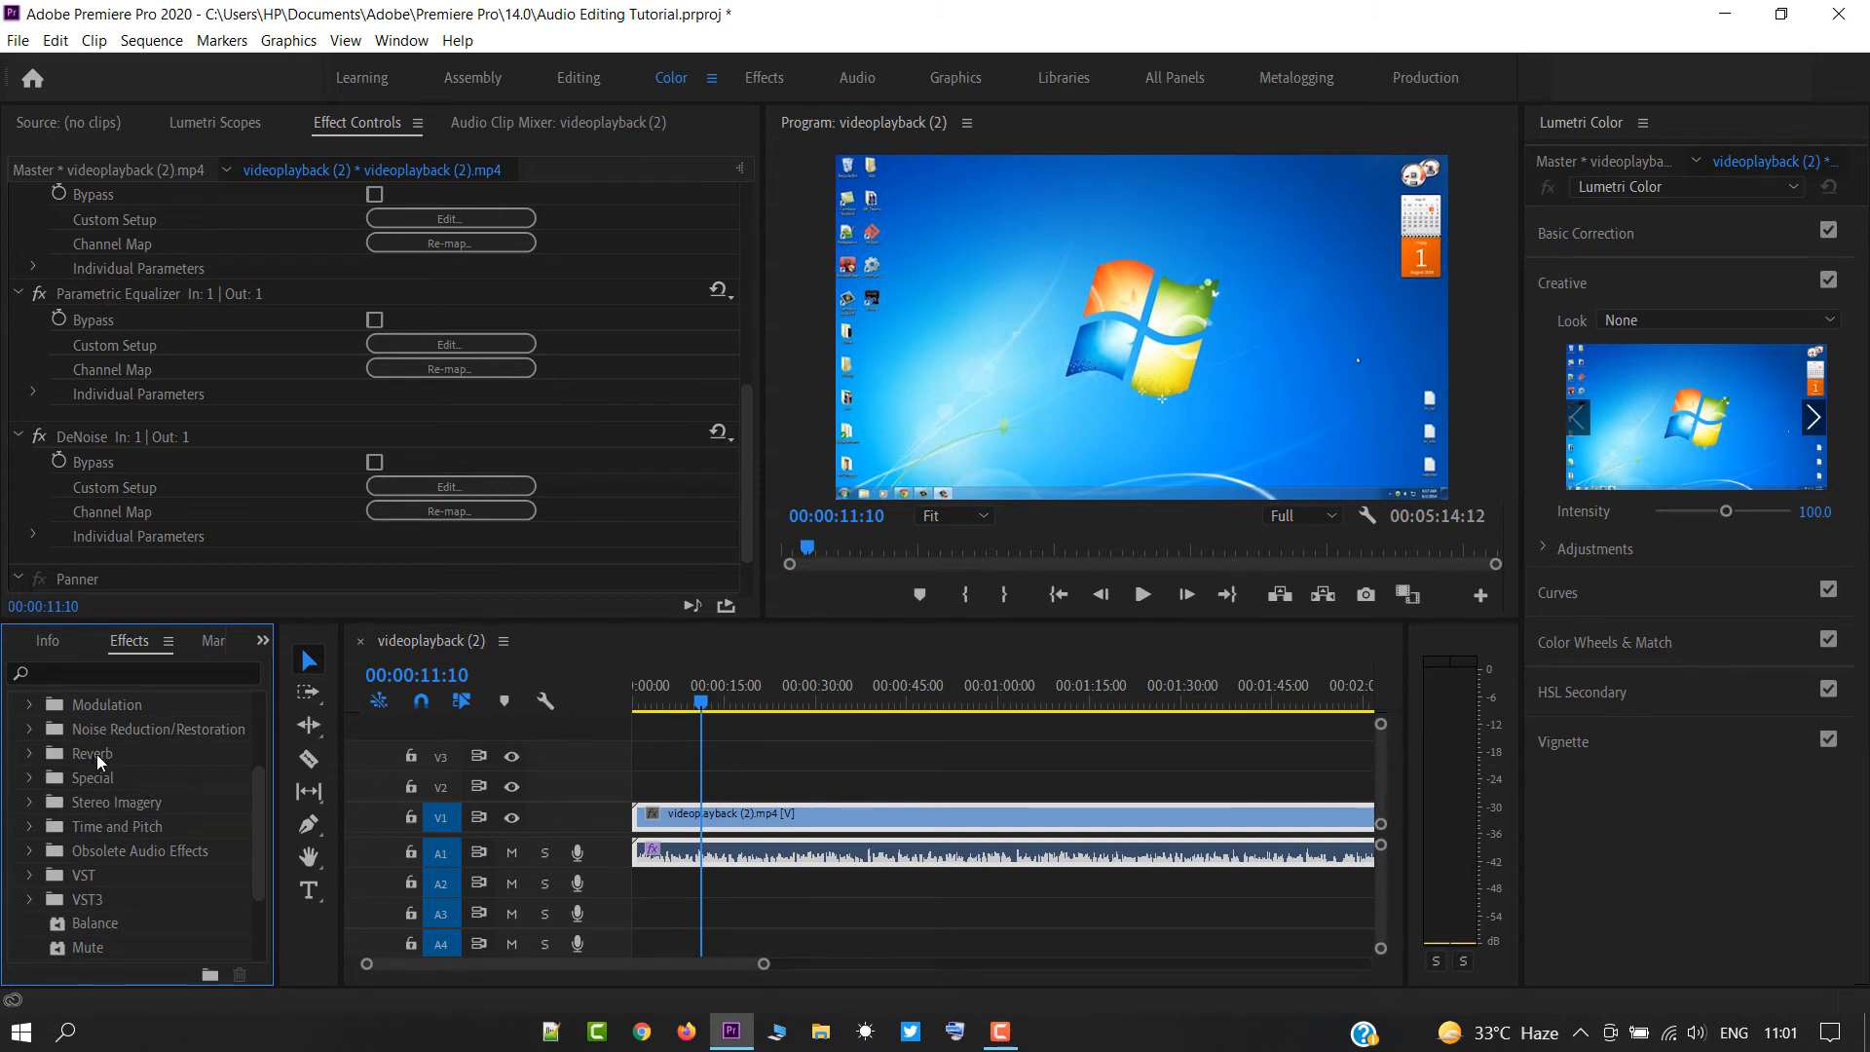
click(675, 703)
key(c)
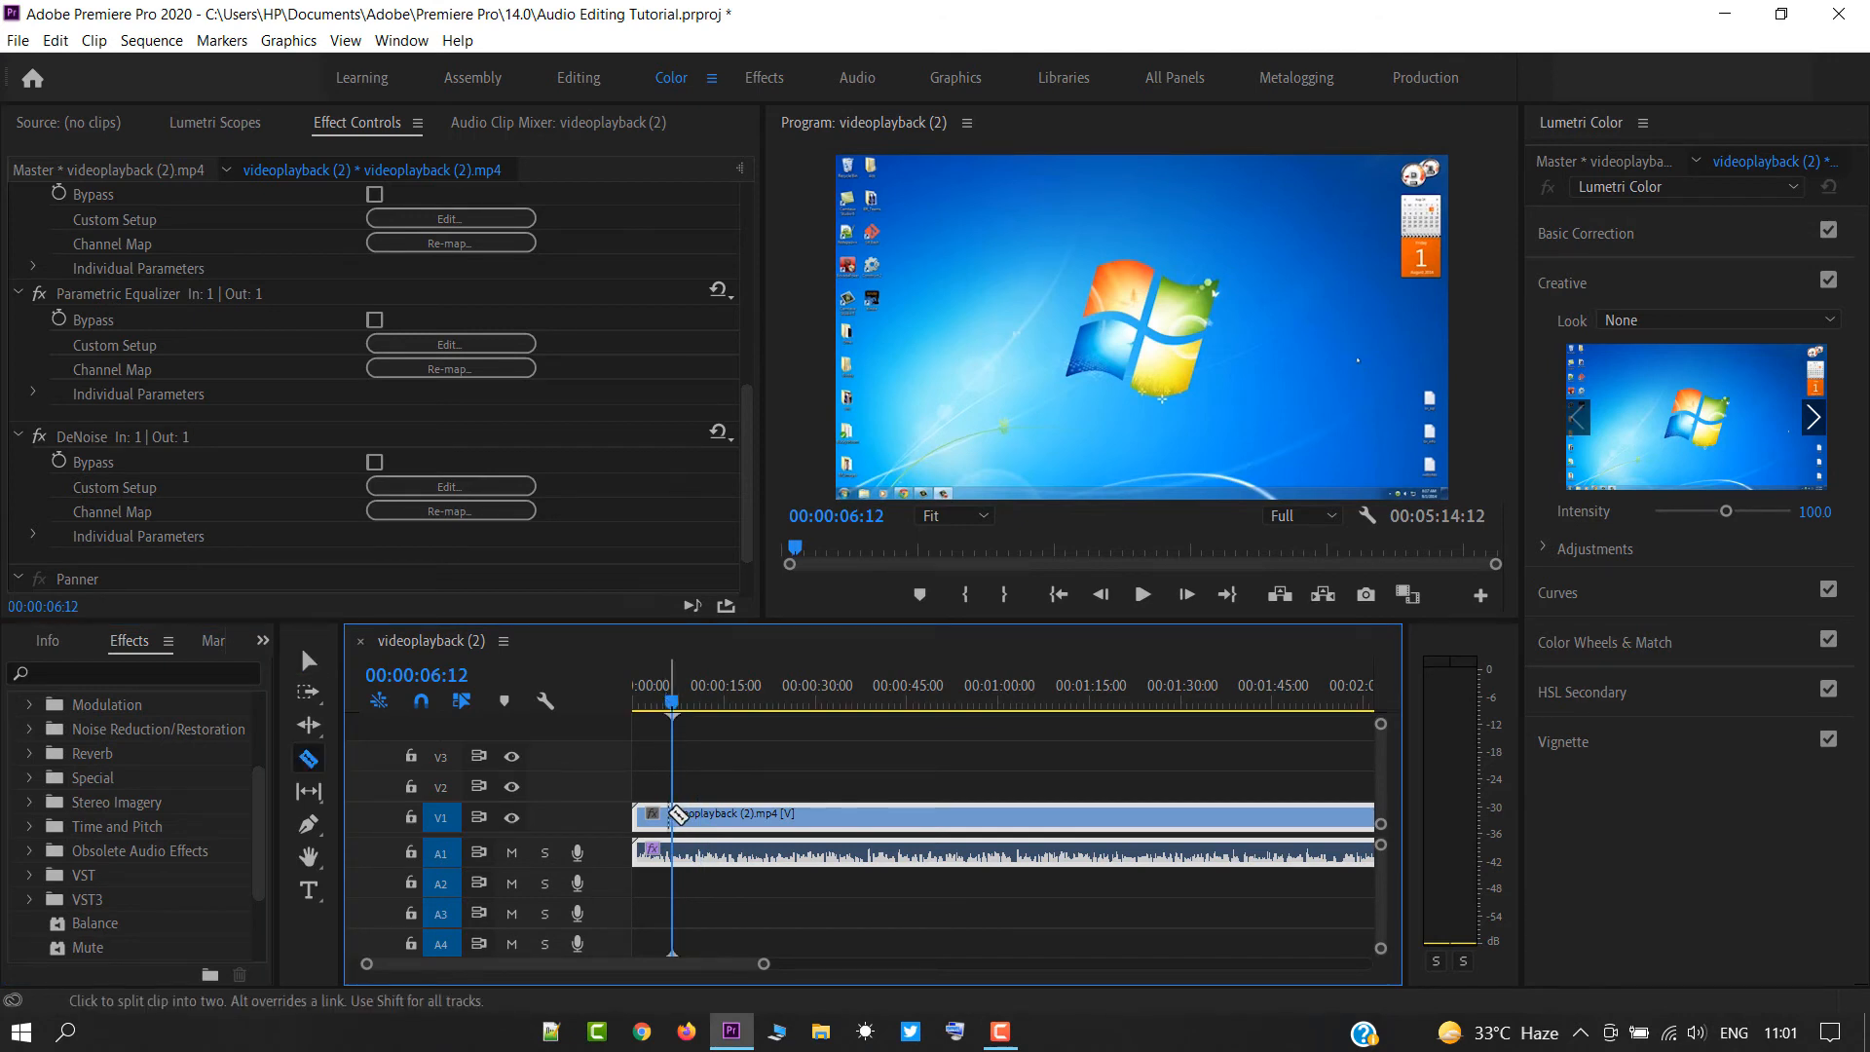
click(672, 816)
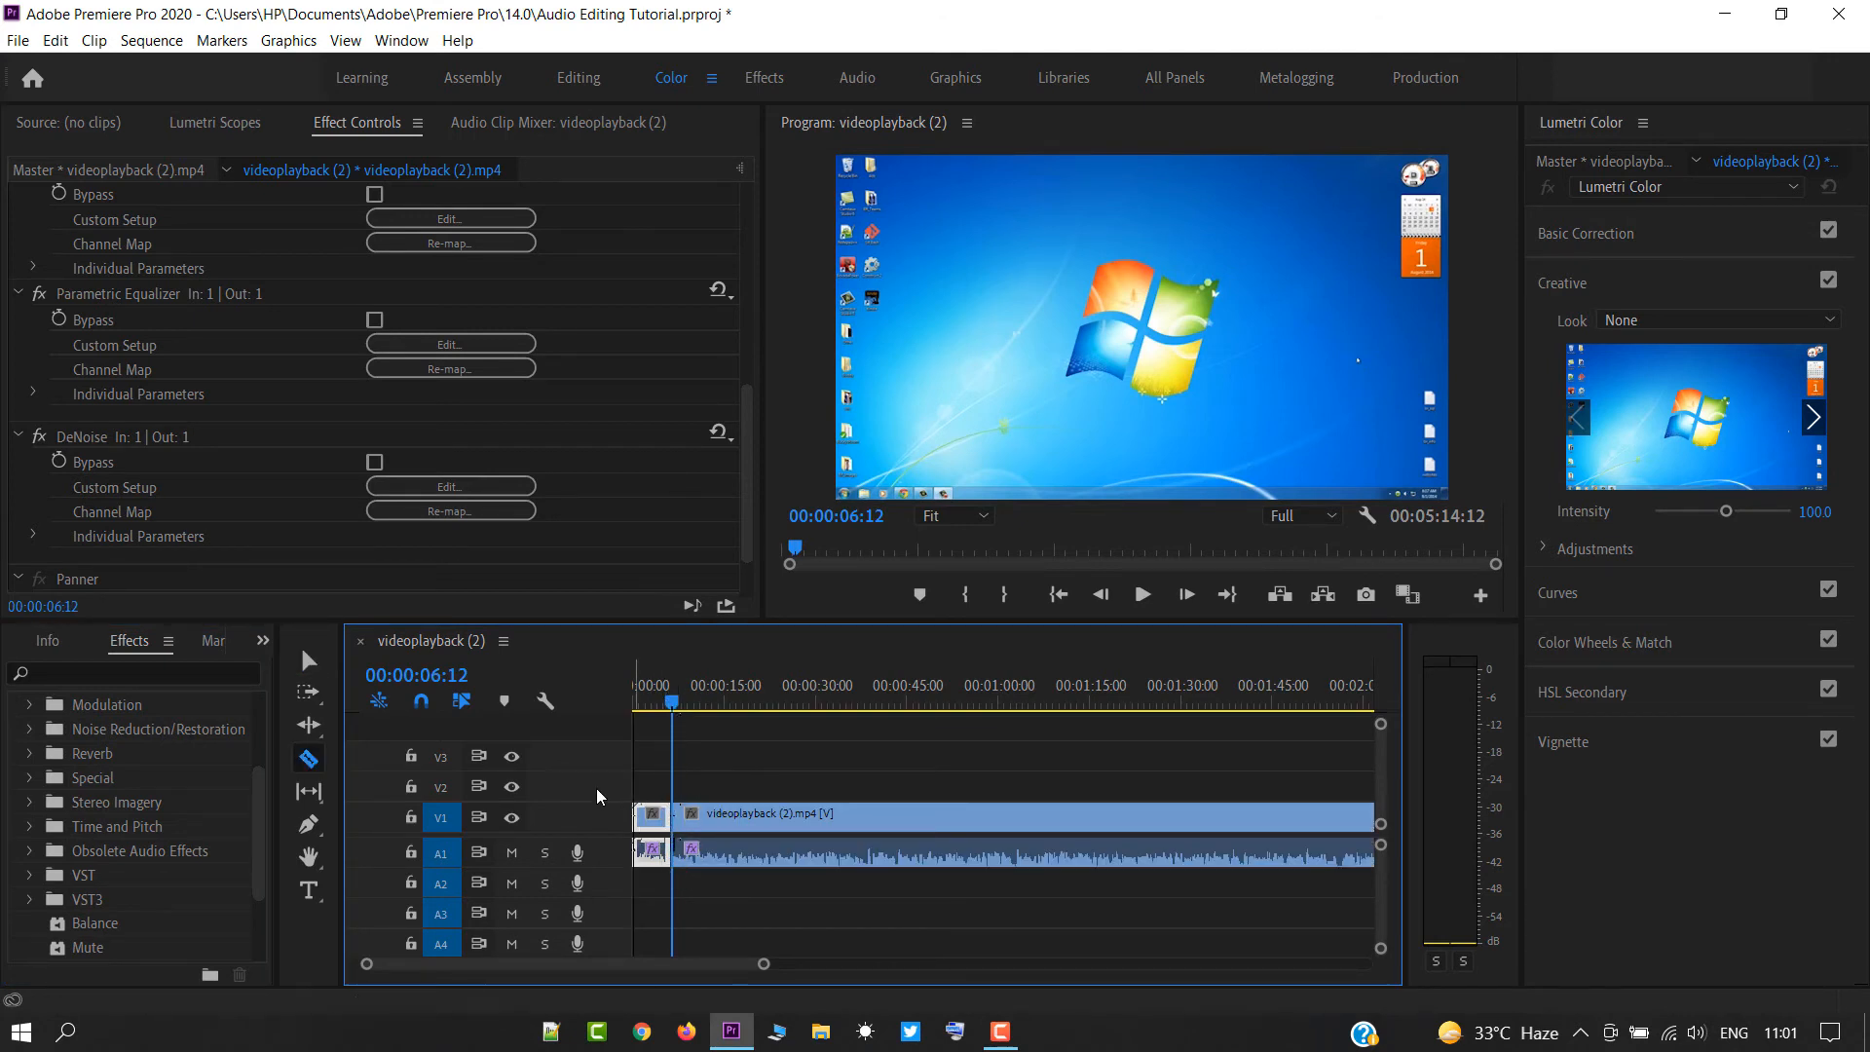
Raise the system volume to 100, listen to the opening segment from the sequence start, and return the playhead to the beginning.
key(XF86AudioRaiseVolume)
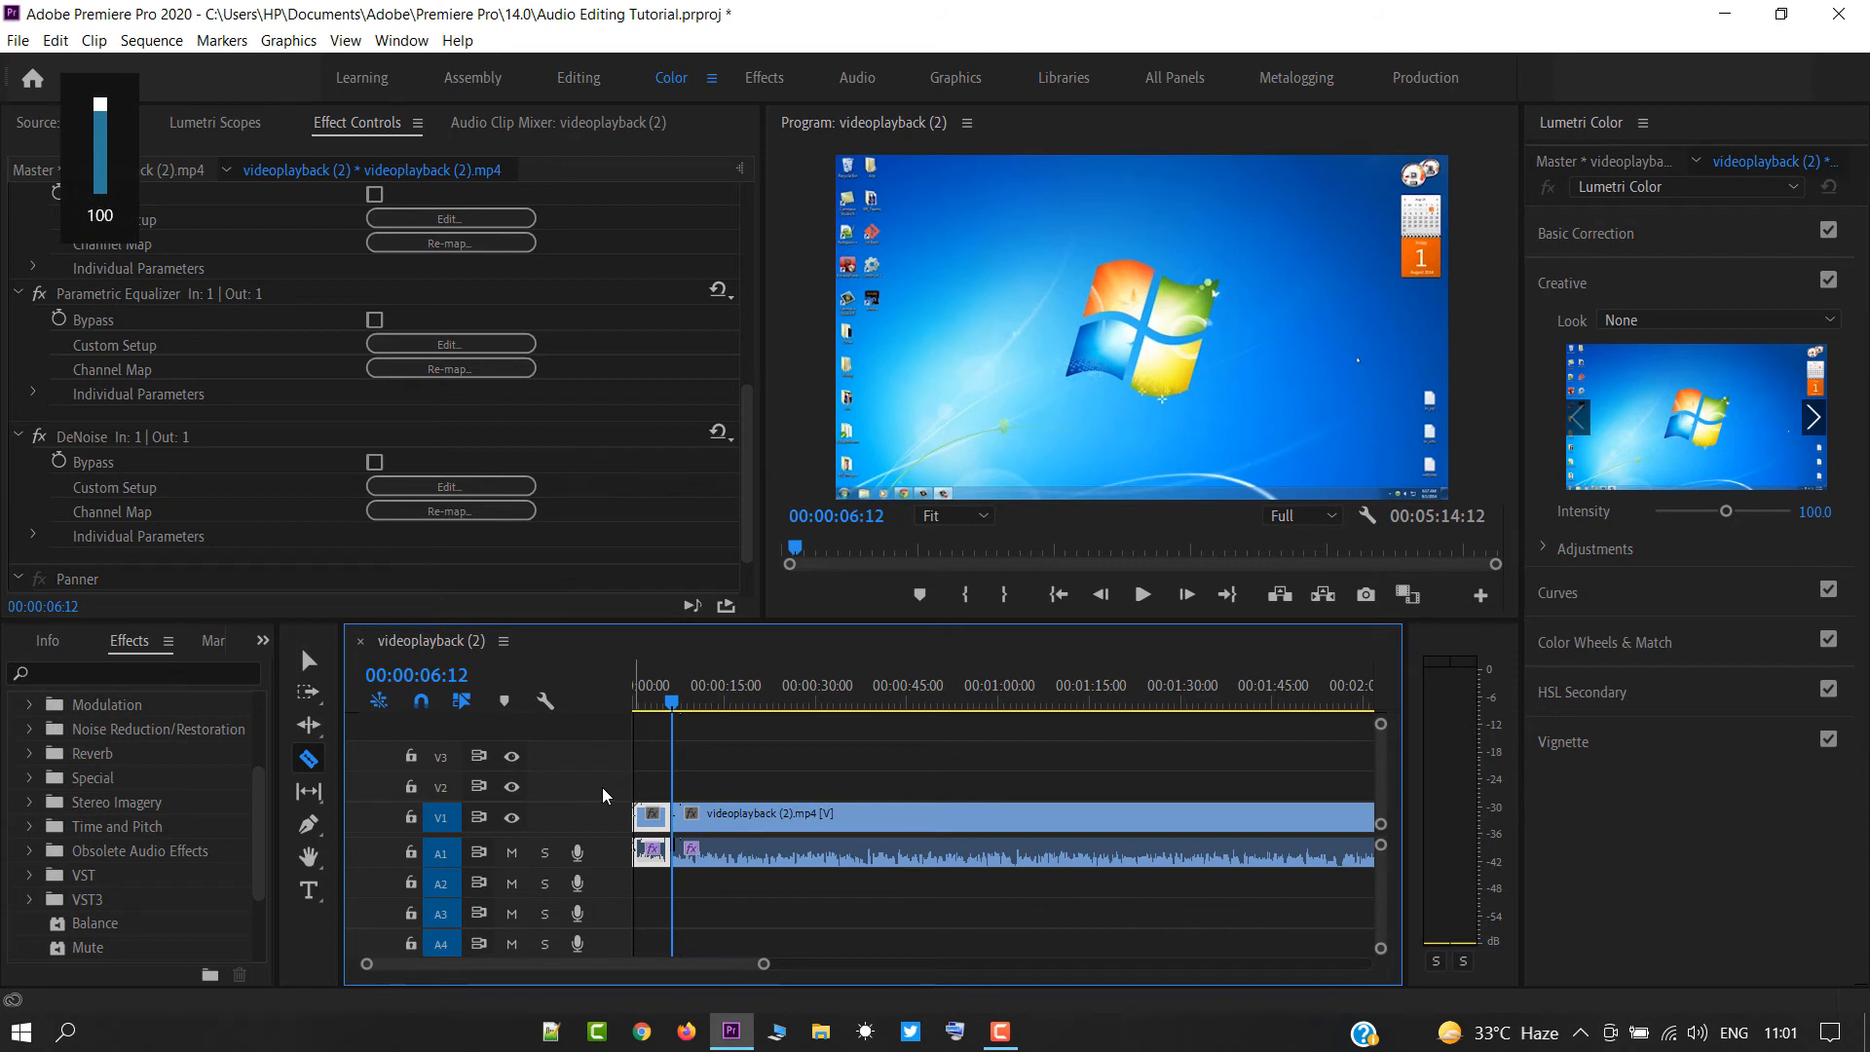
key(Home)
key(space)
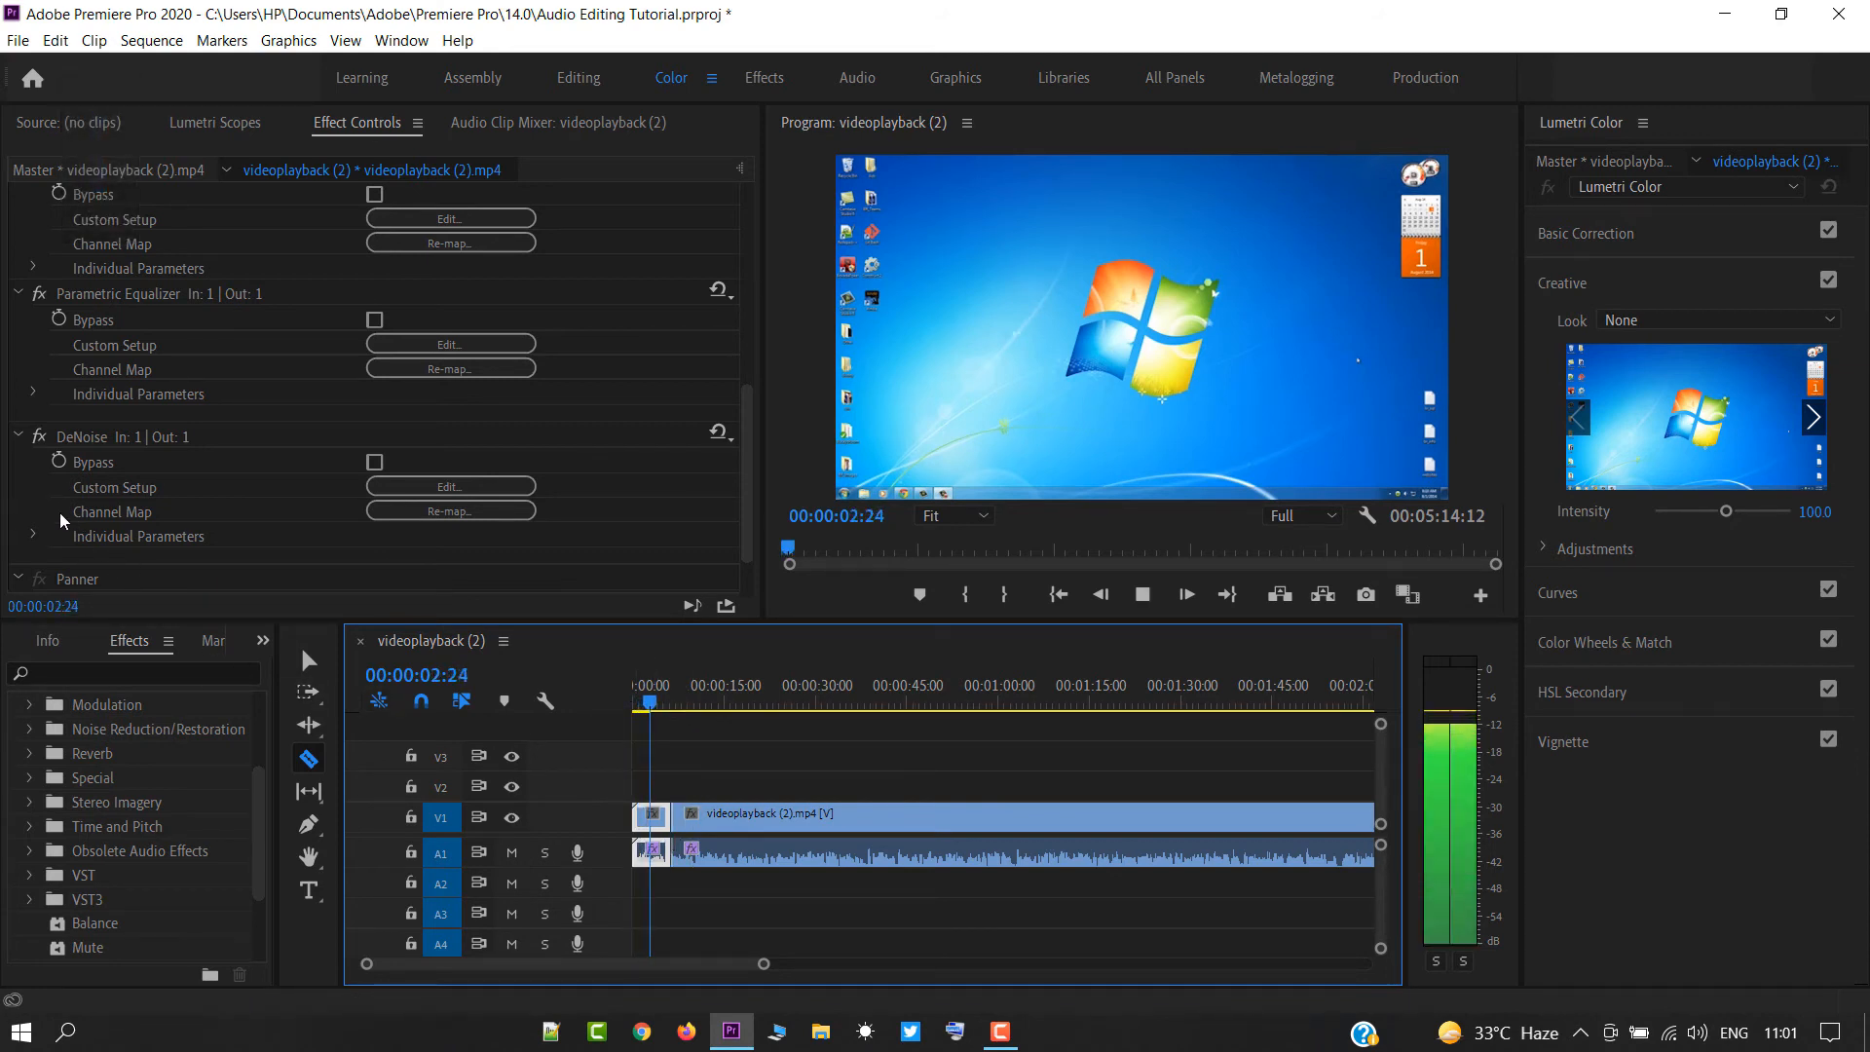
key(space)
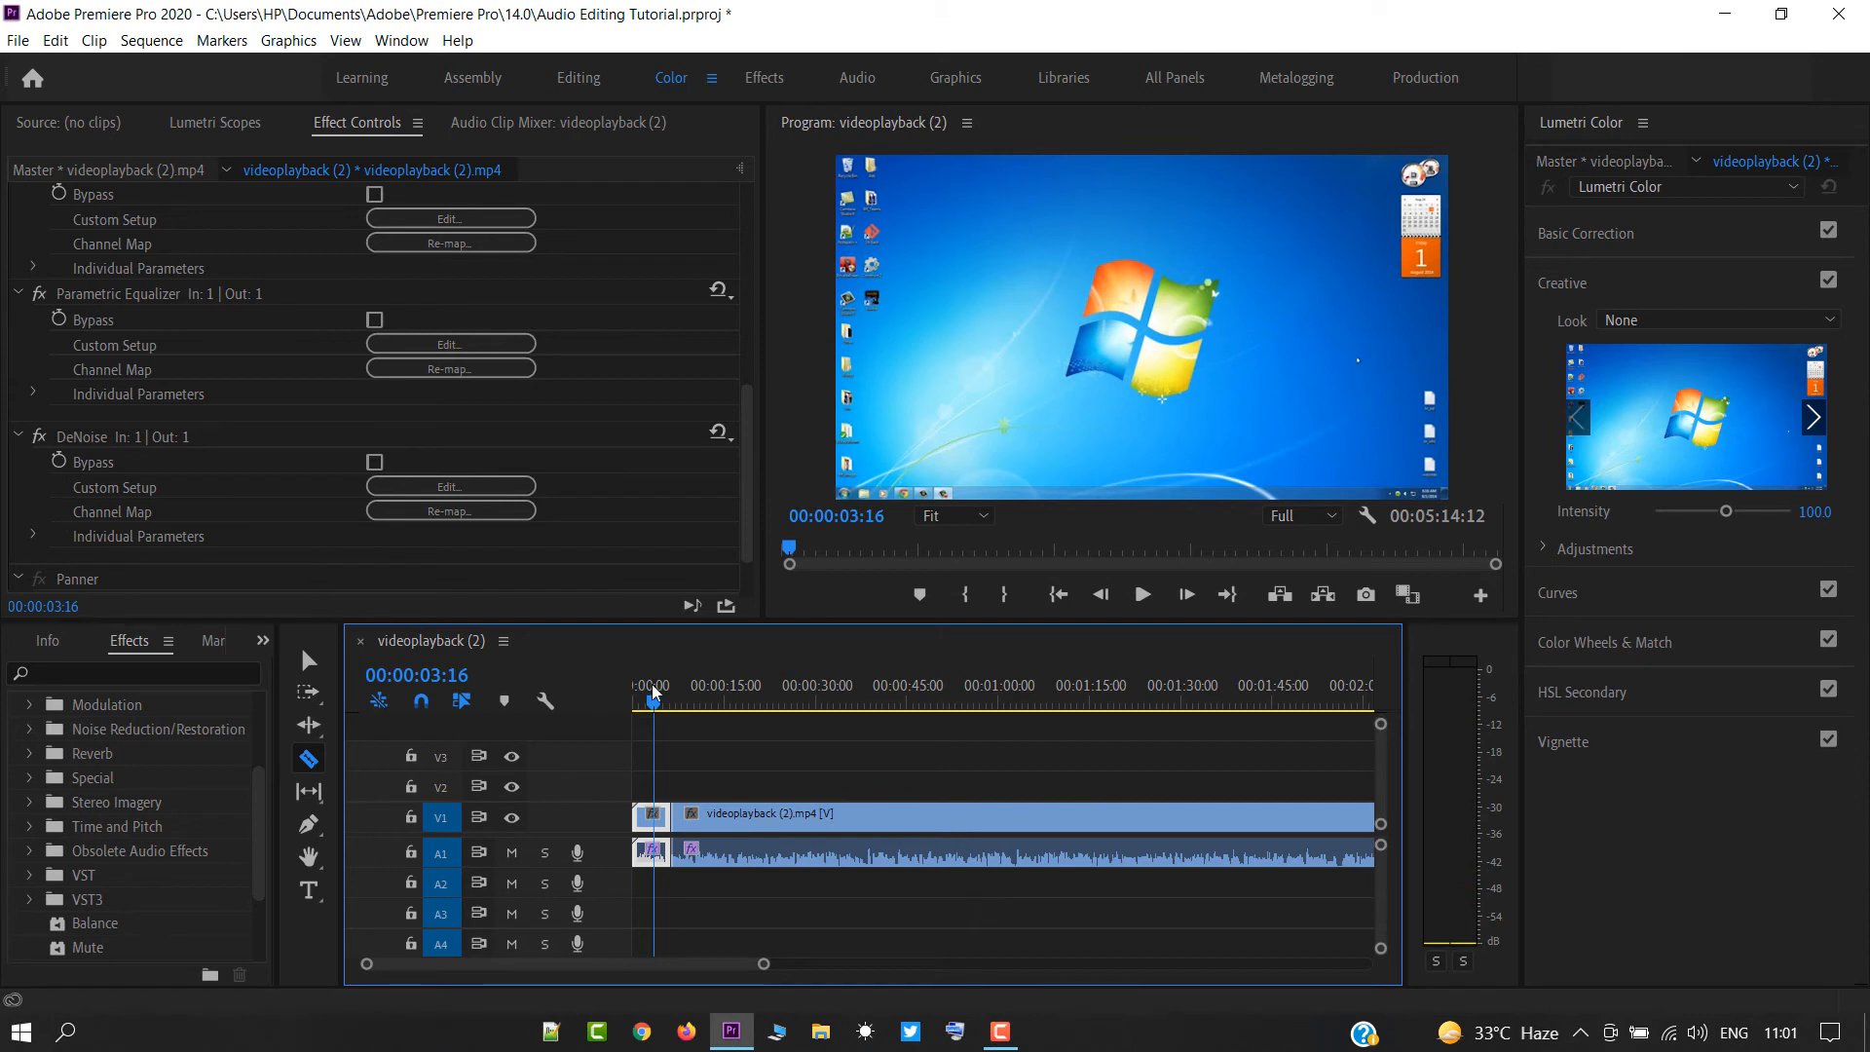
drag(652, 697, 616, 714)
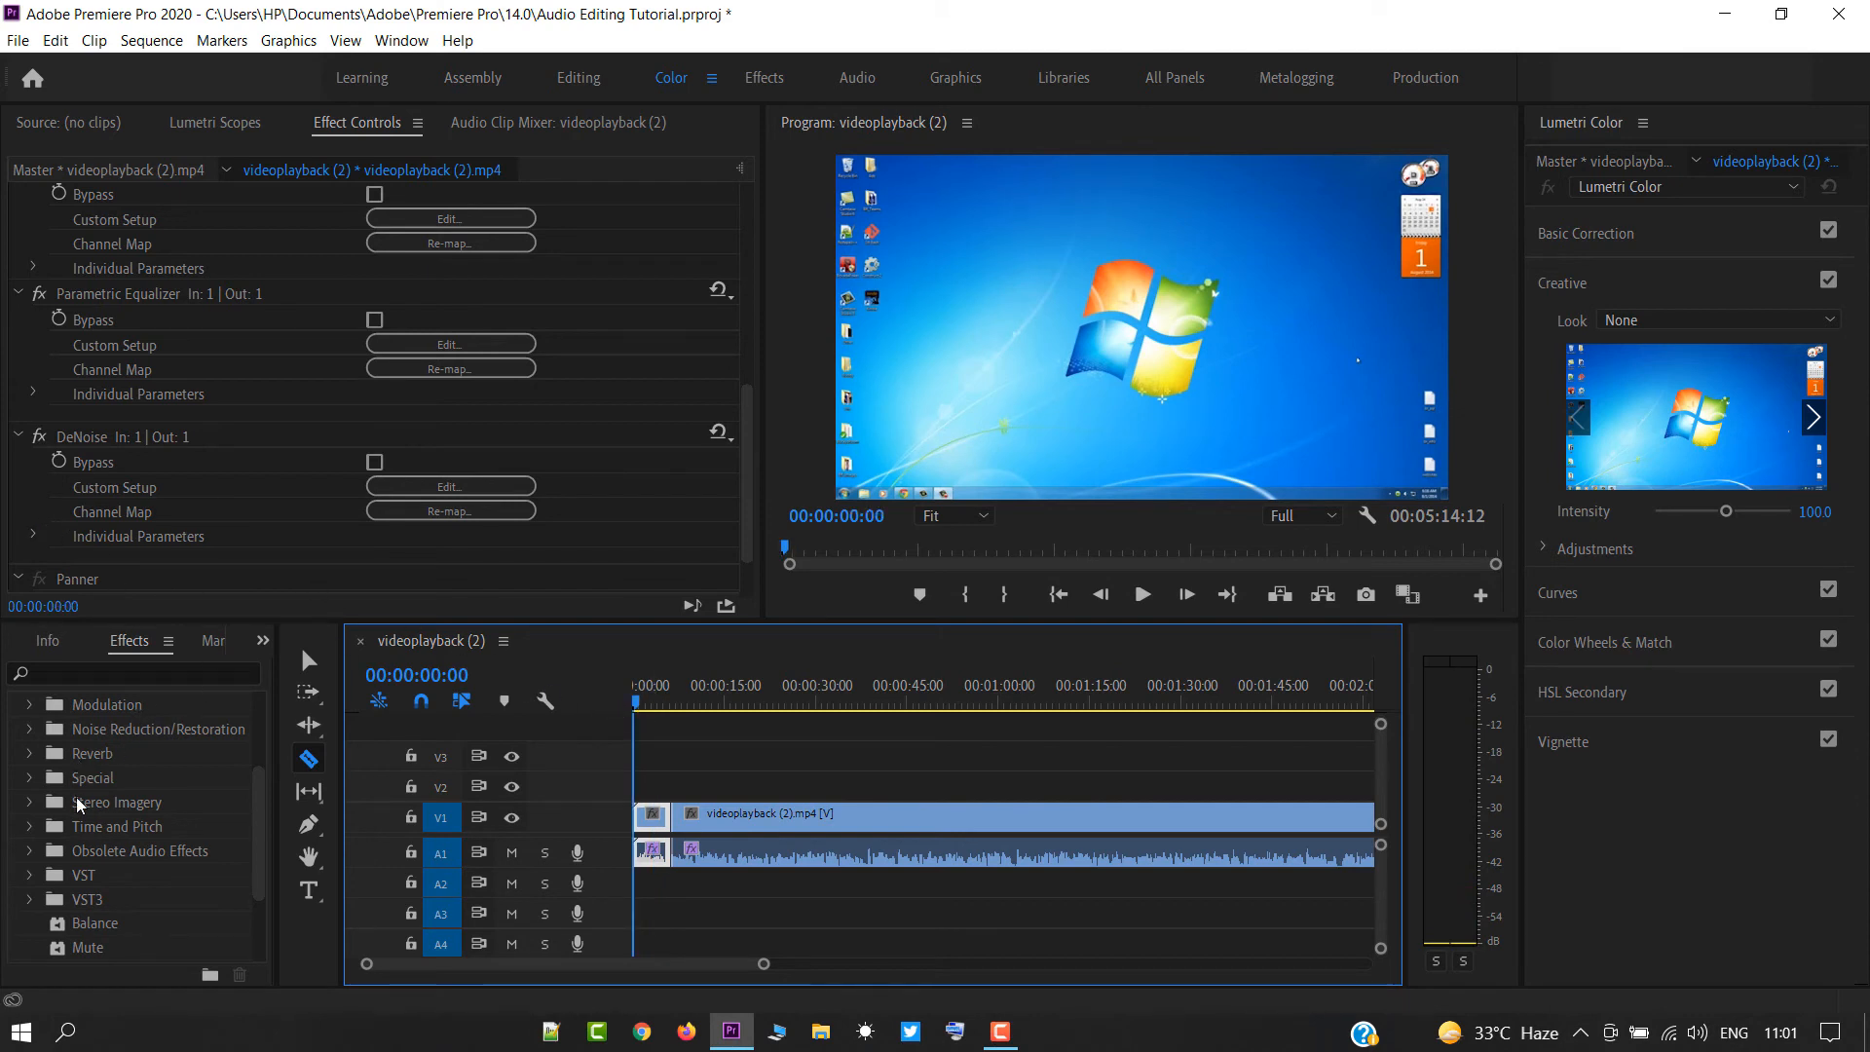
Apply the Studio Reverb effect to the short opening segment, play it back, and return the playhead to the start.
click(63, 753)
click(31, 754)
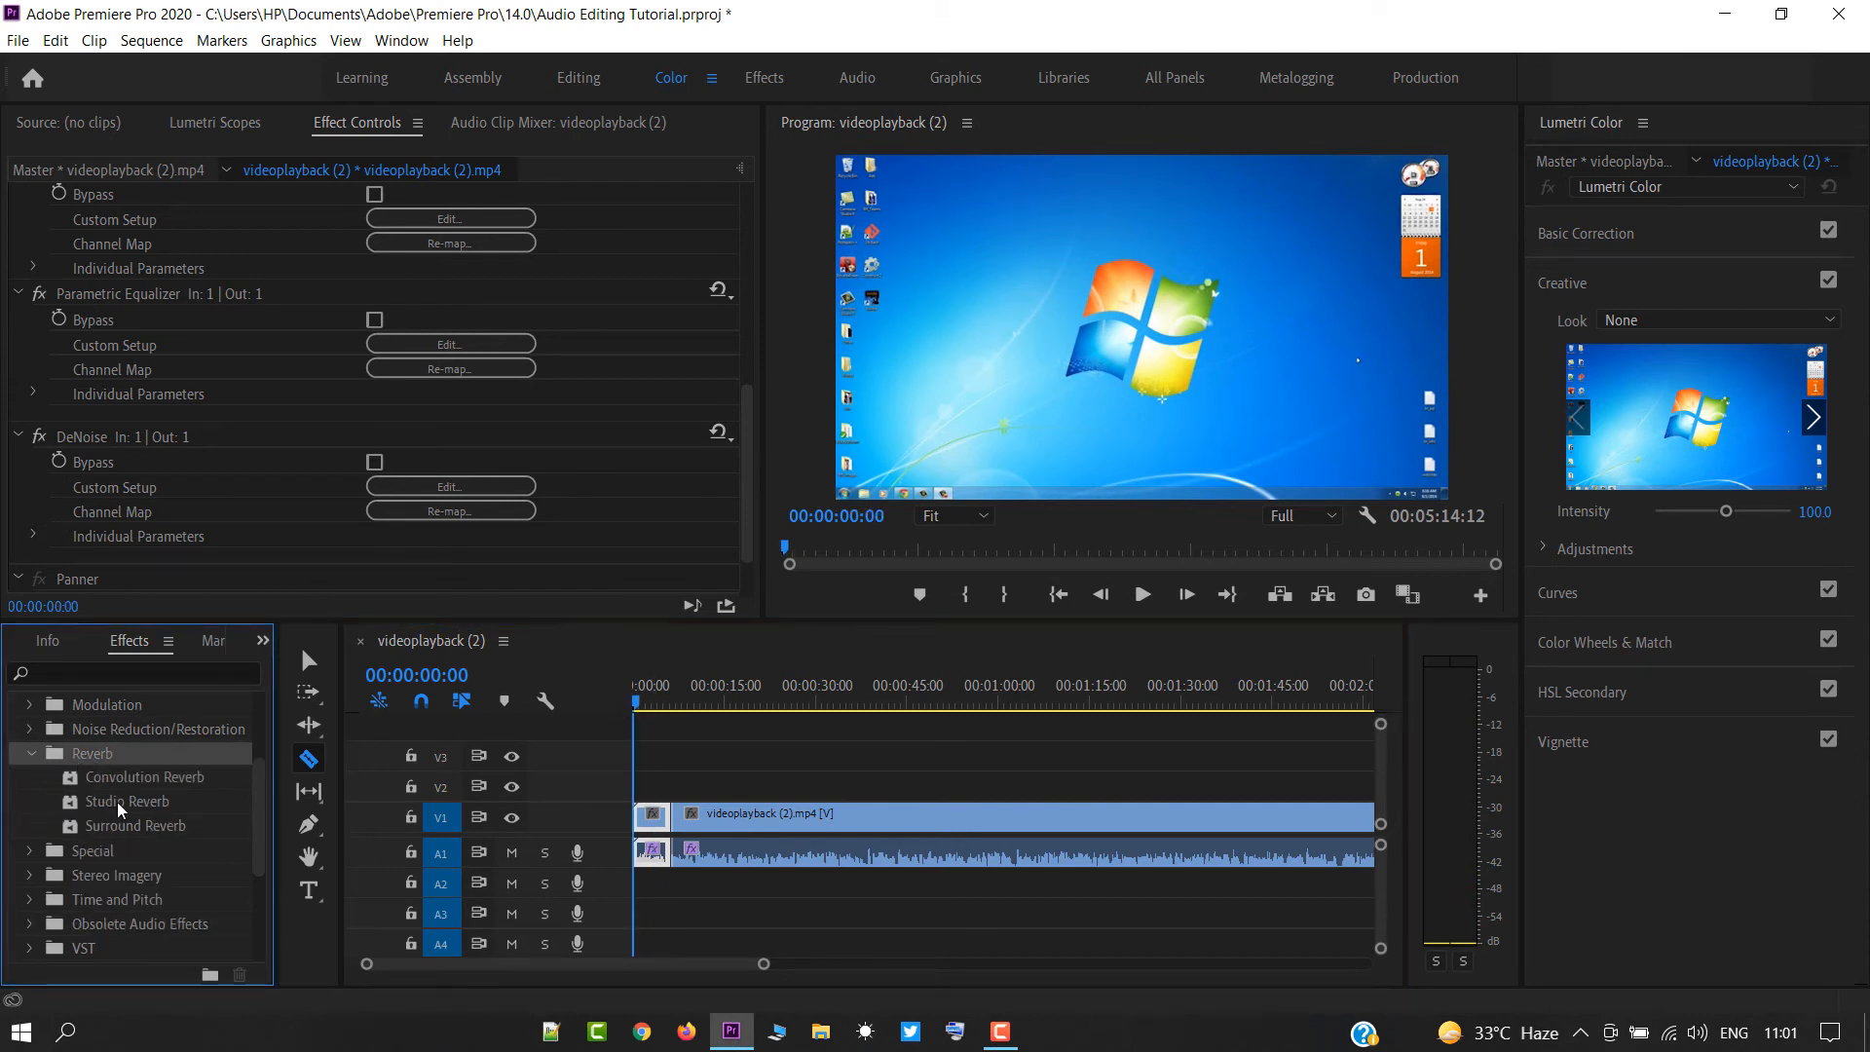
drag(130, 800, 651, 847)
click(641, 712)
key(space)
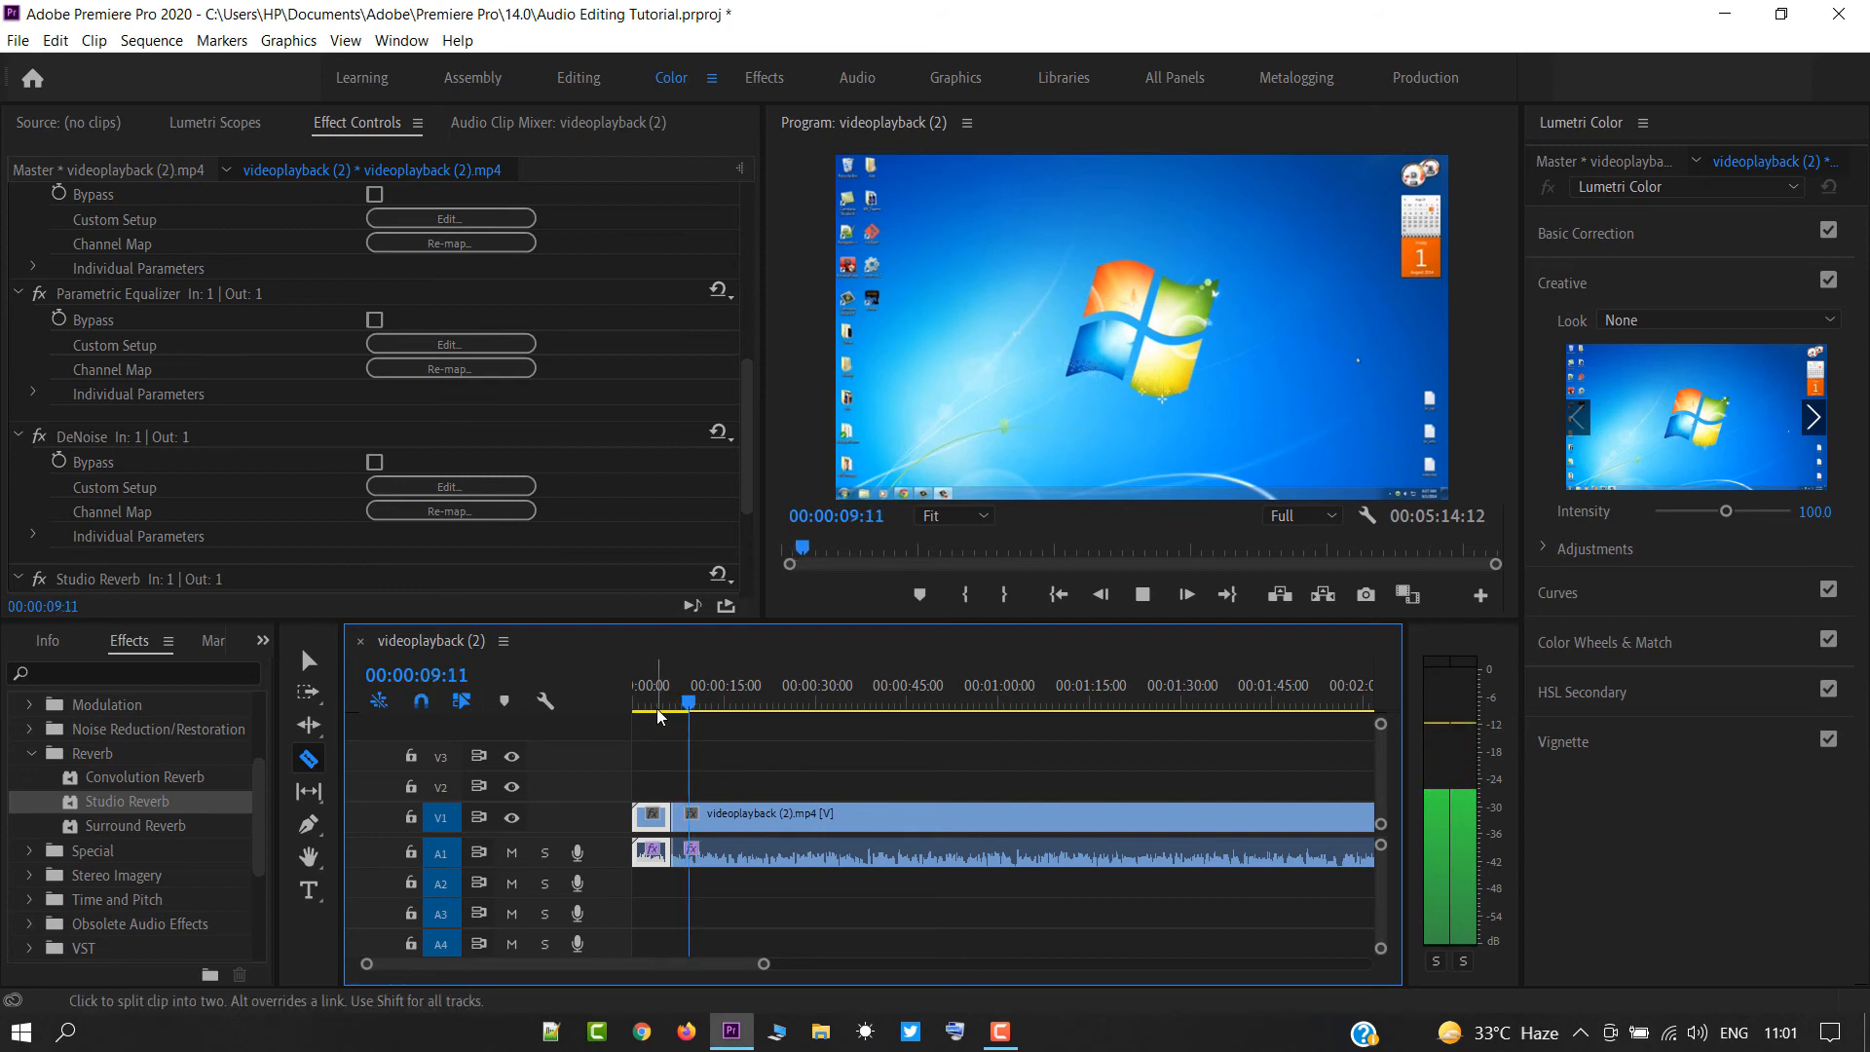
drag(657, 707, 611, 708)
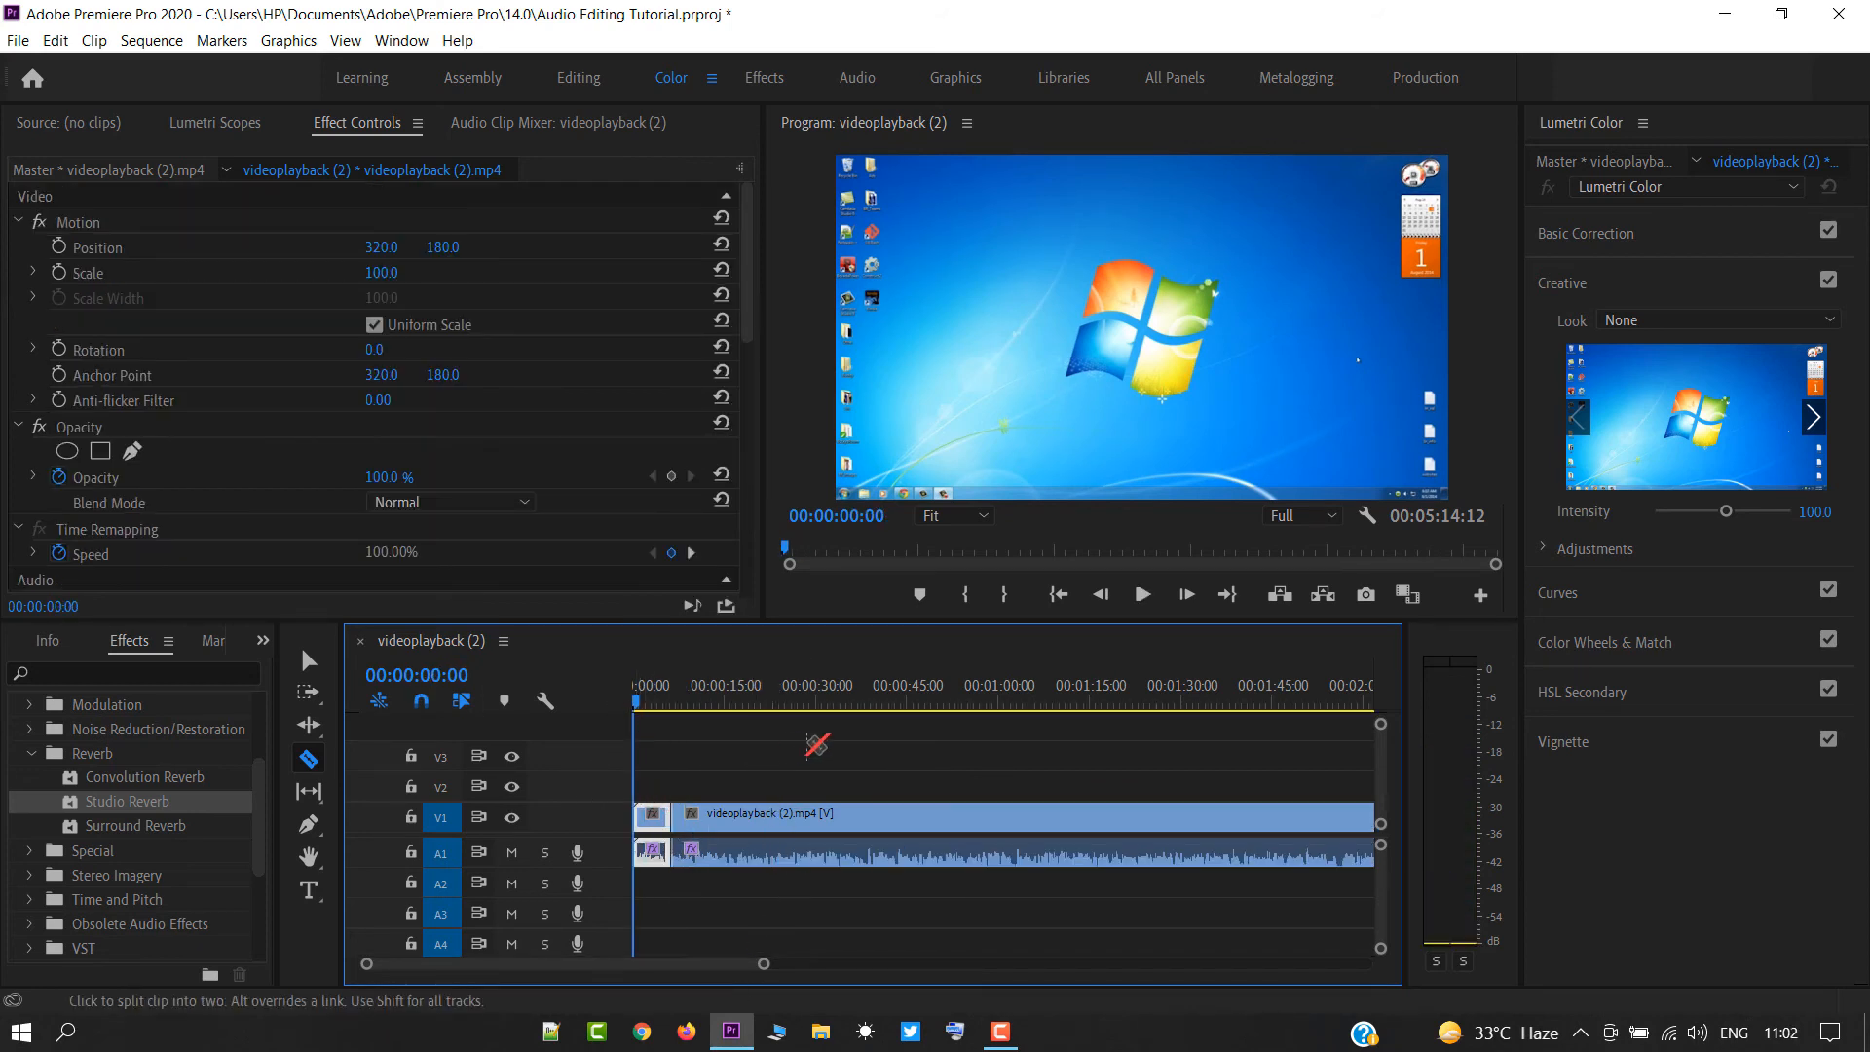
Split the clip again about seven seconds before its end.
scroll(747, 919, down, 10)
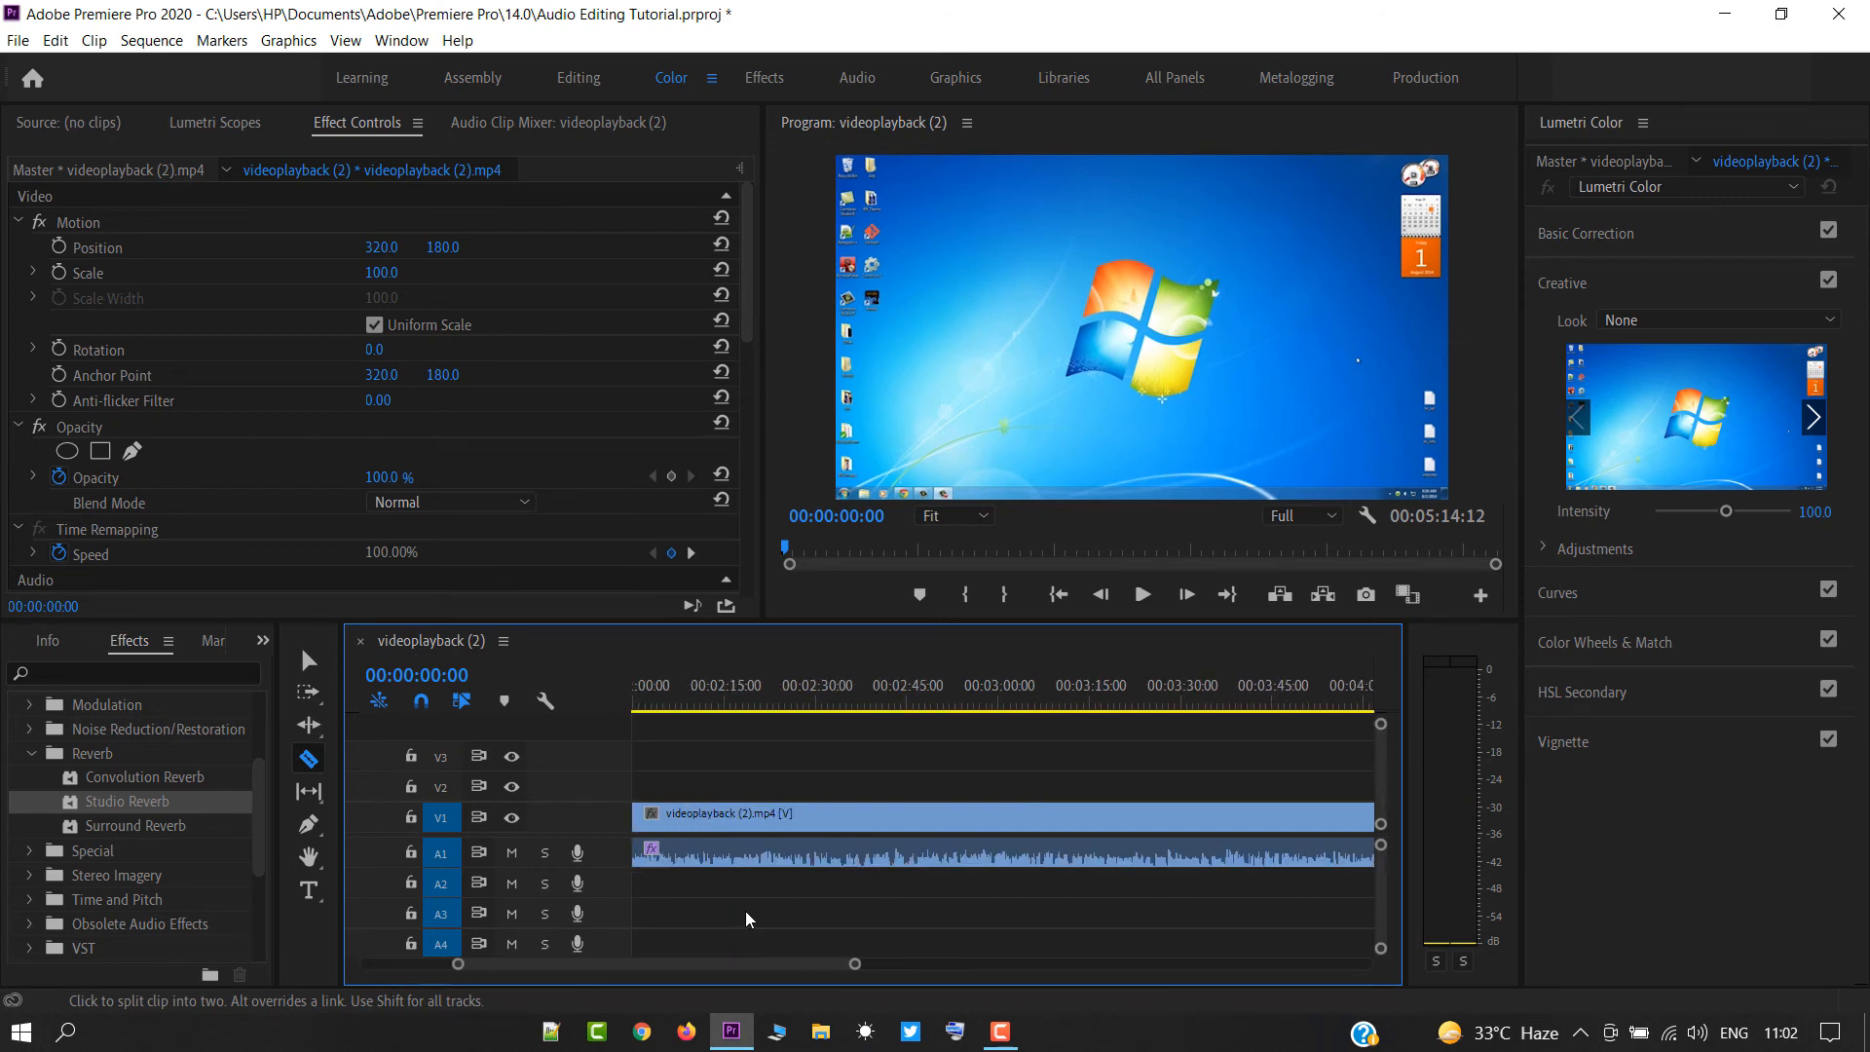
scroll(1018, 813, down, 1)
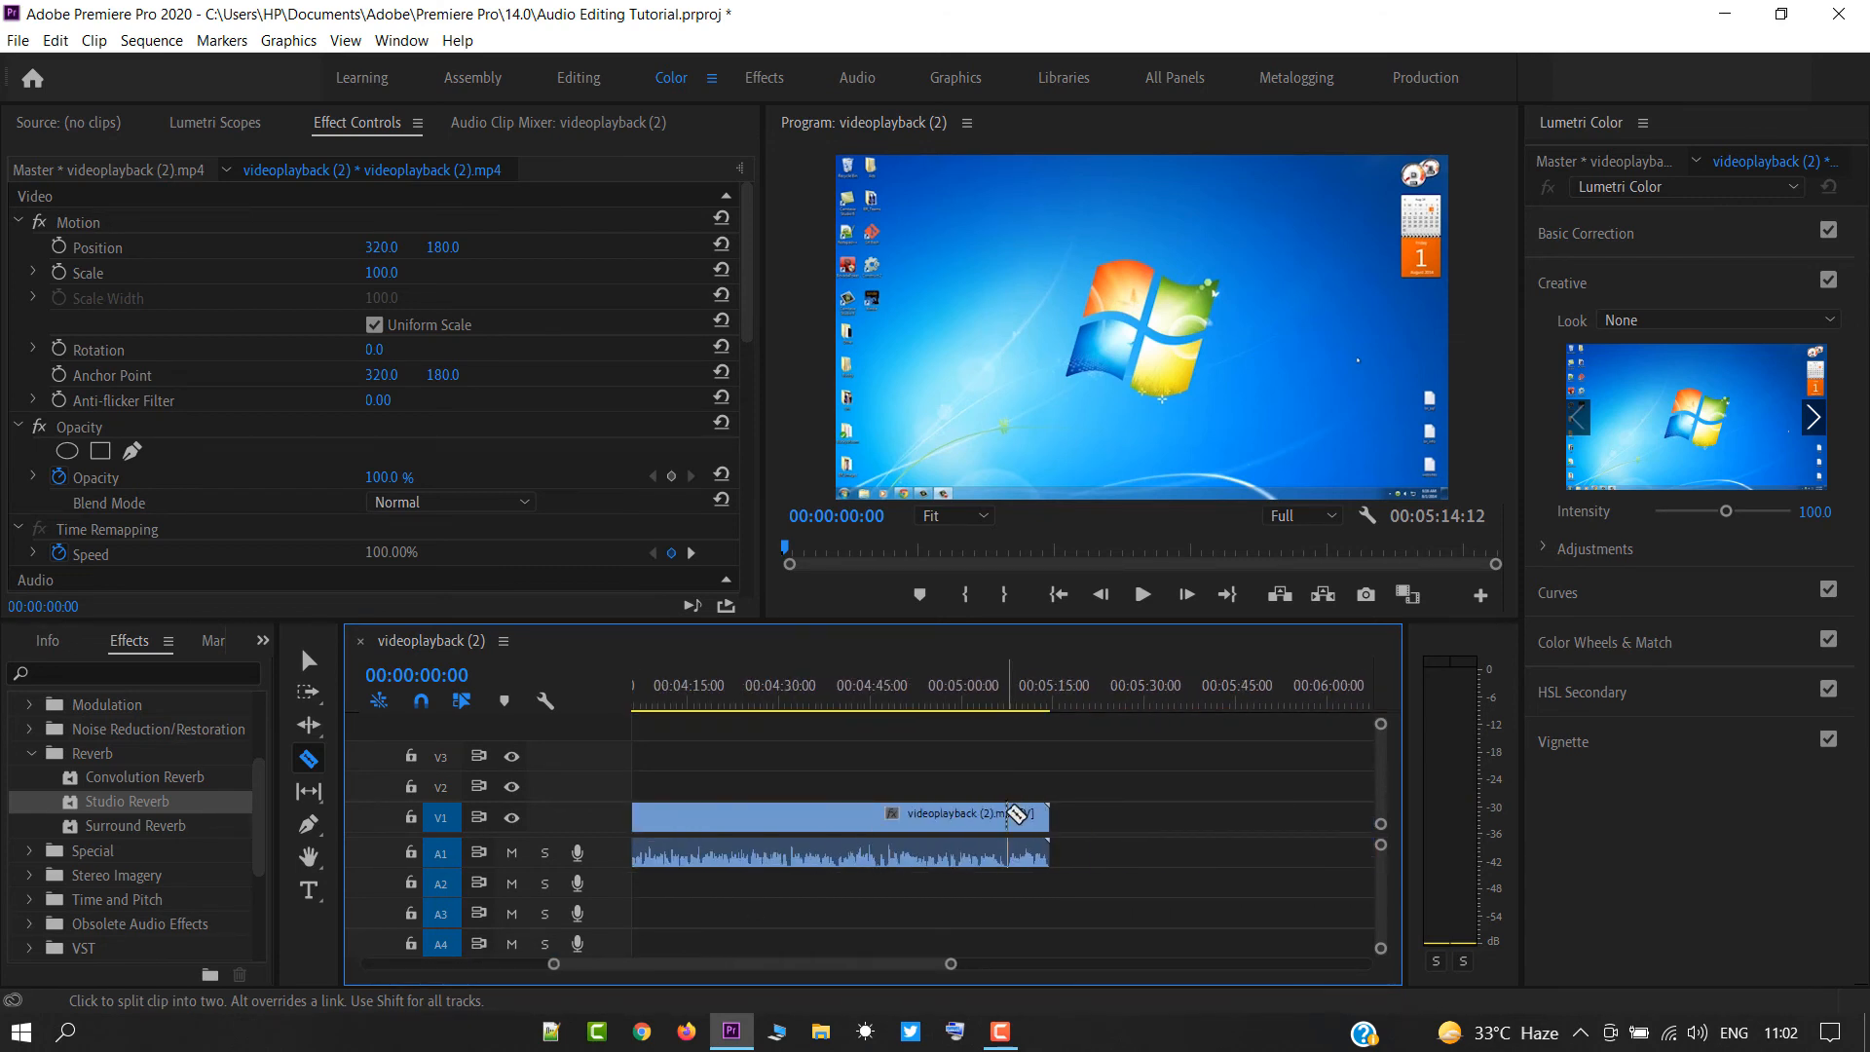
click(1008, 814)
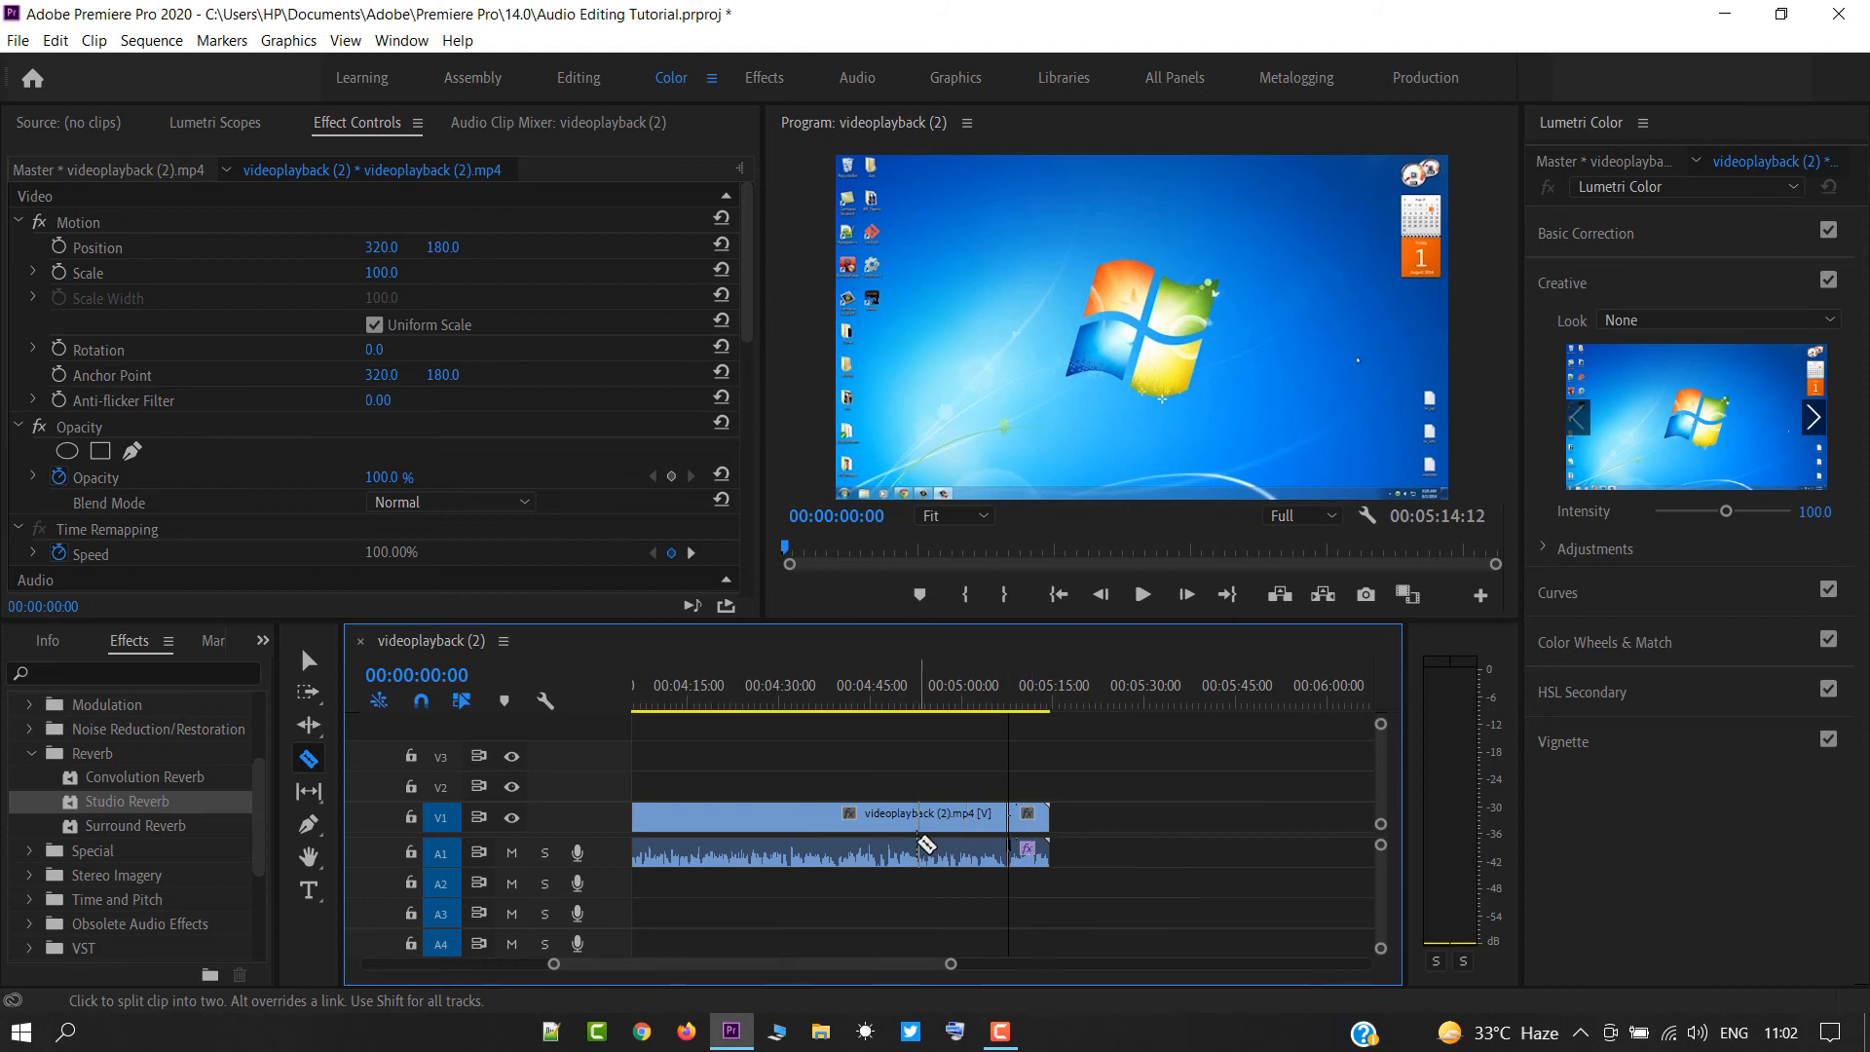
Apply the Studio Reverb effect to the short closing segment of the clip.
key(v)
click(1023, 839)
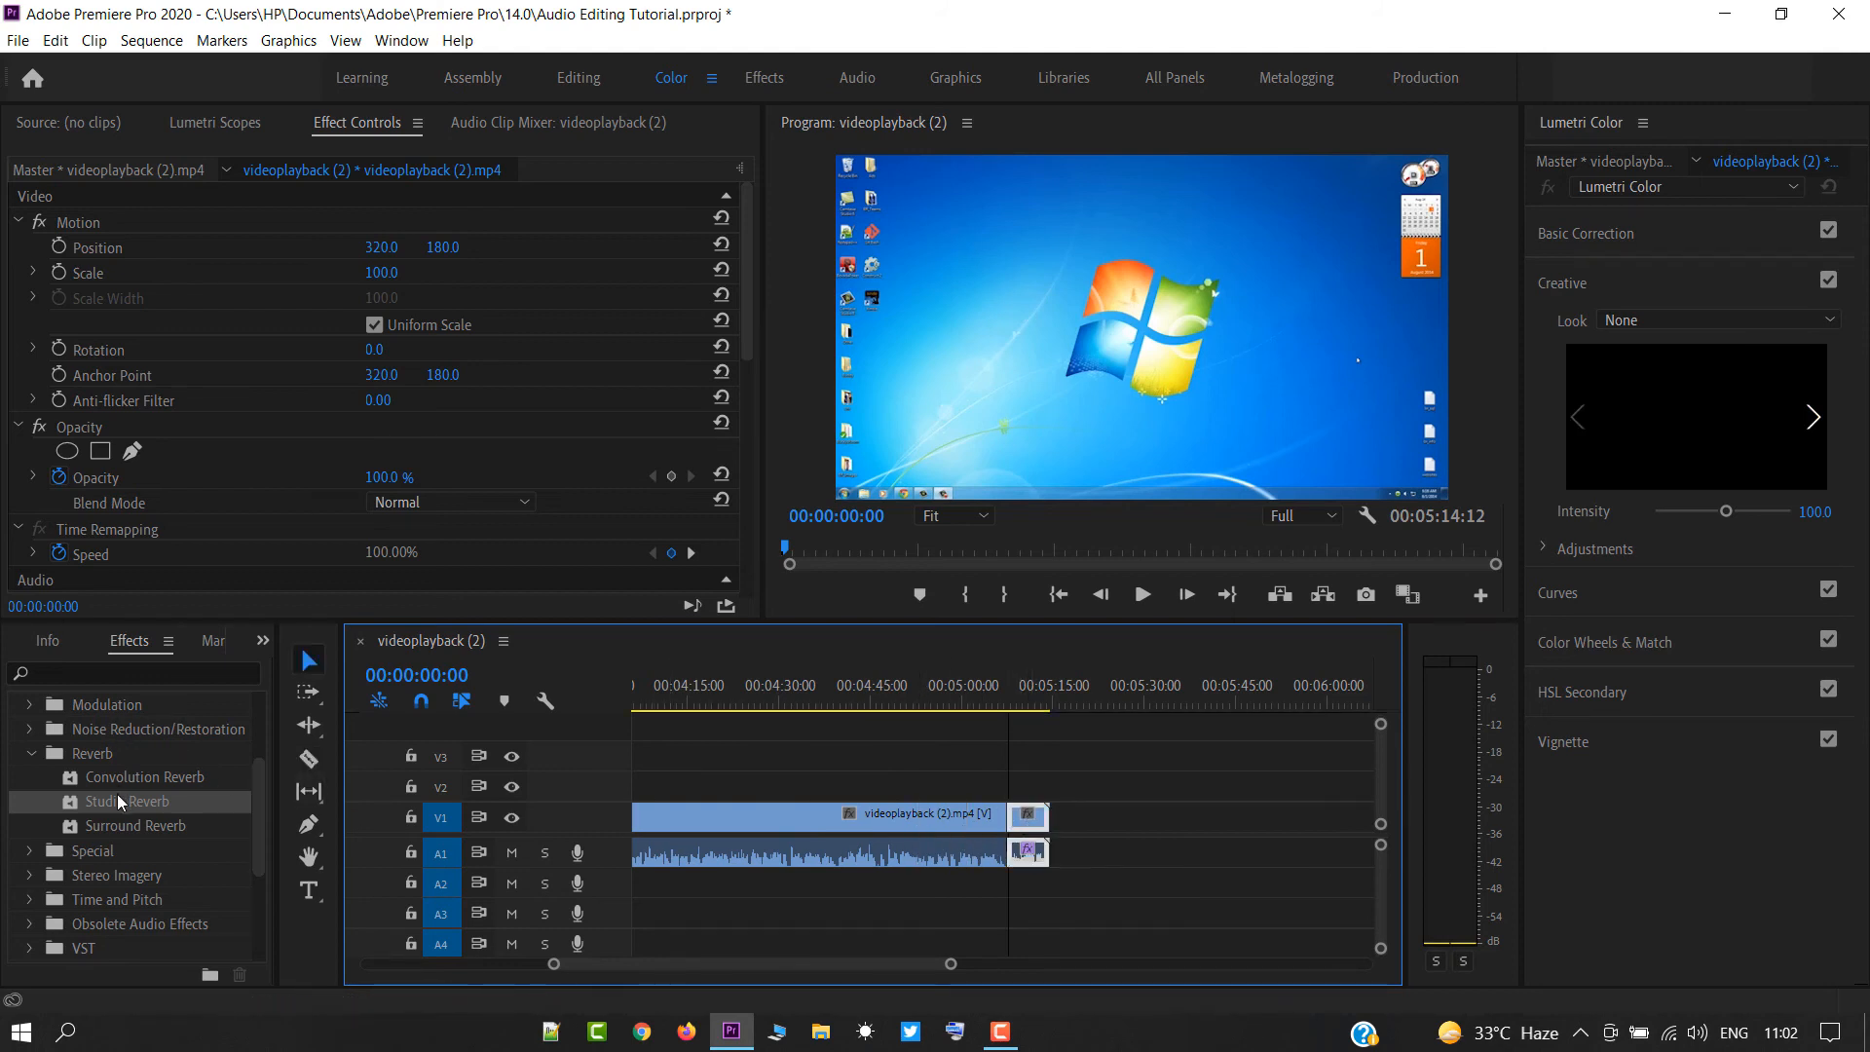
drag(122, 800, 1025, 824)
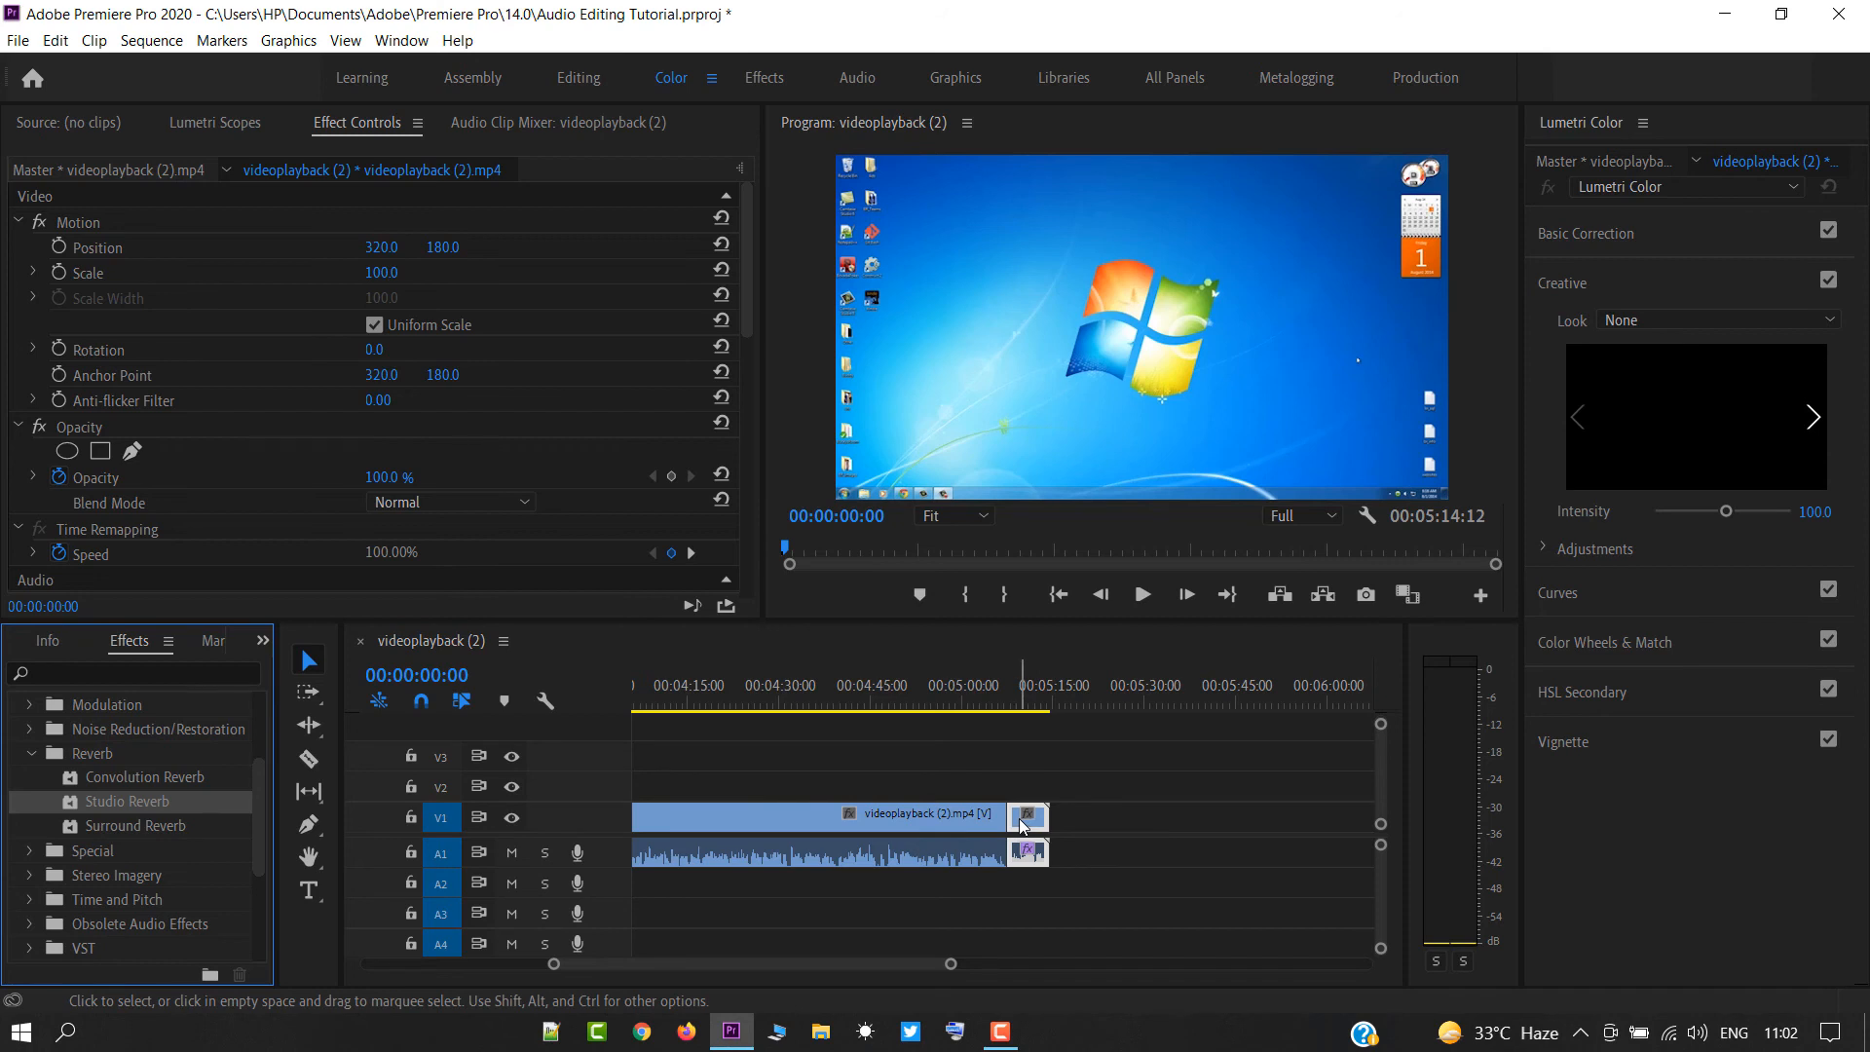
Play the sequence from 00:05:04:12 through to its end to hear the closing segment.
click(1005, 704)
click(988, 703)
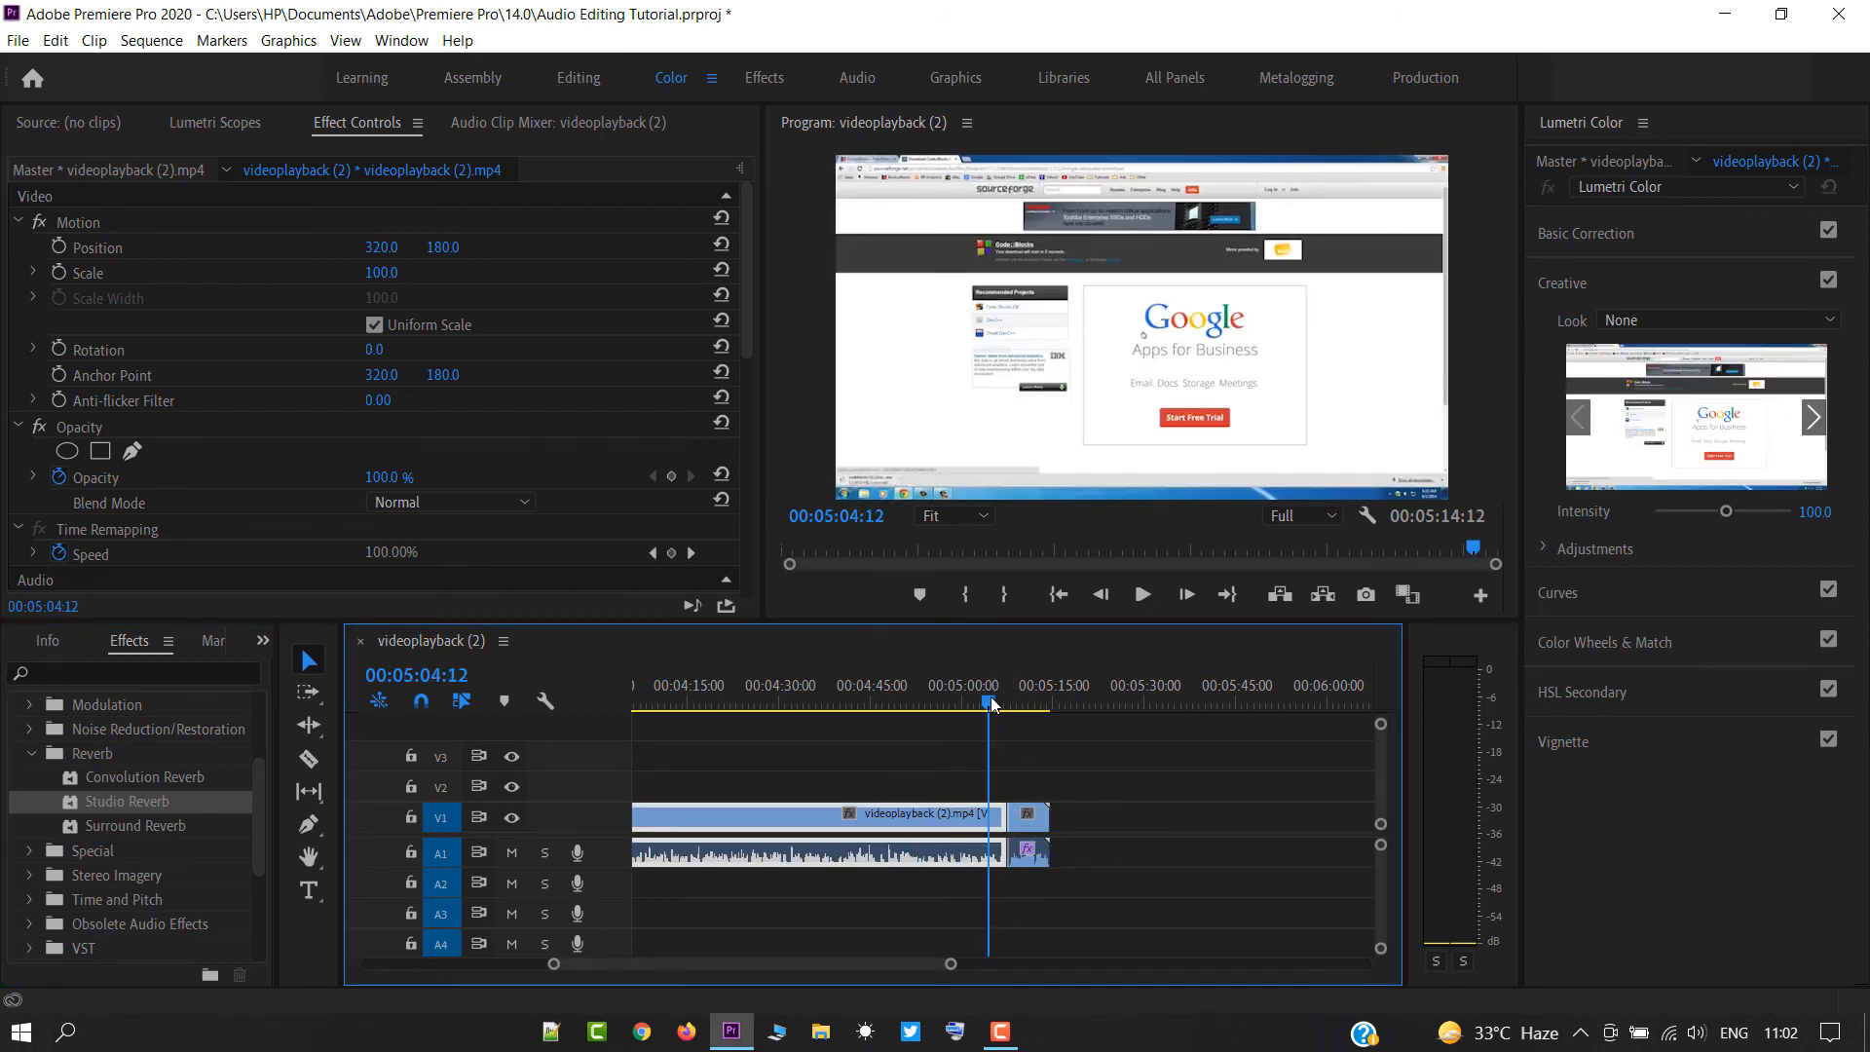
key(space)
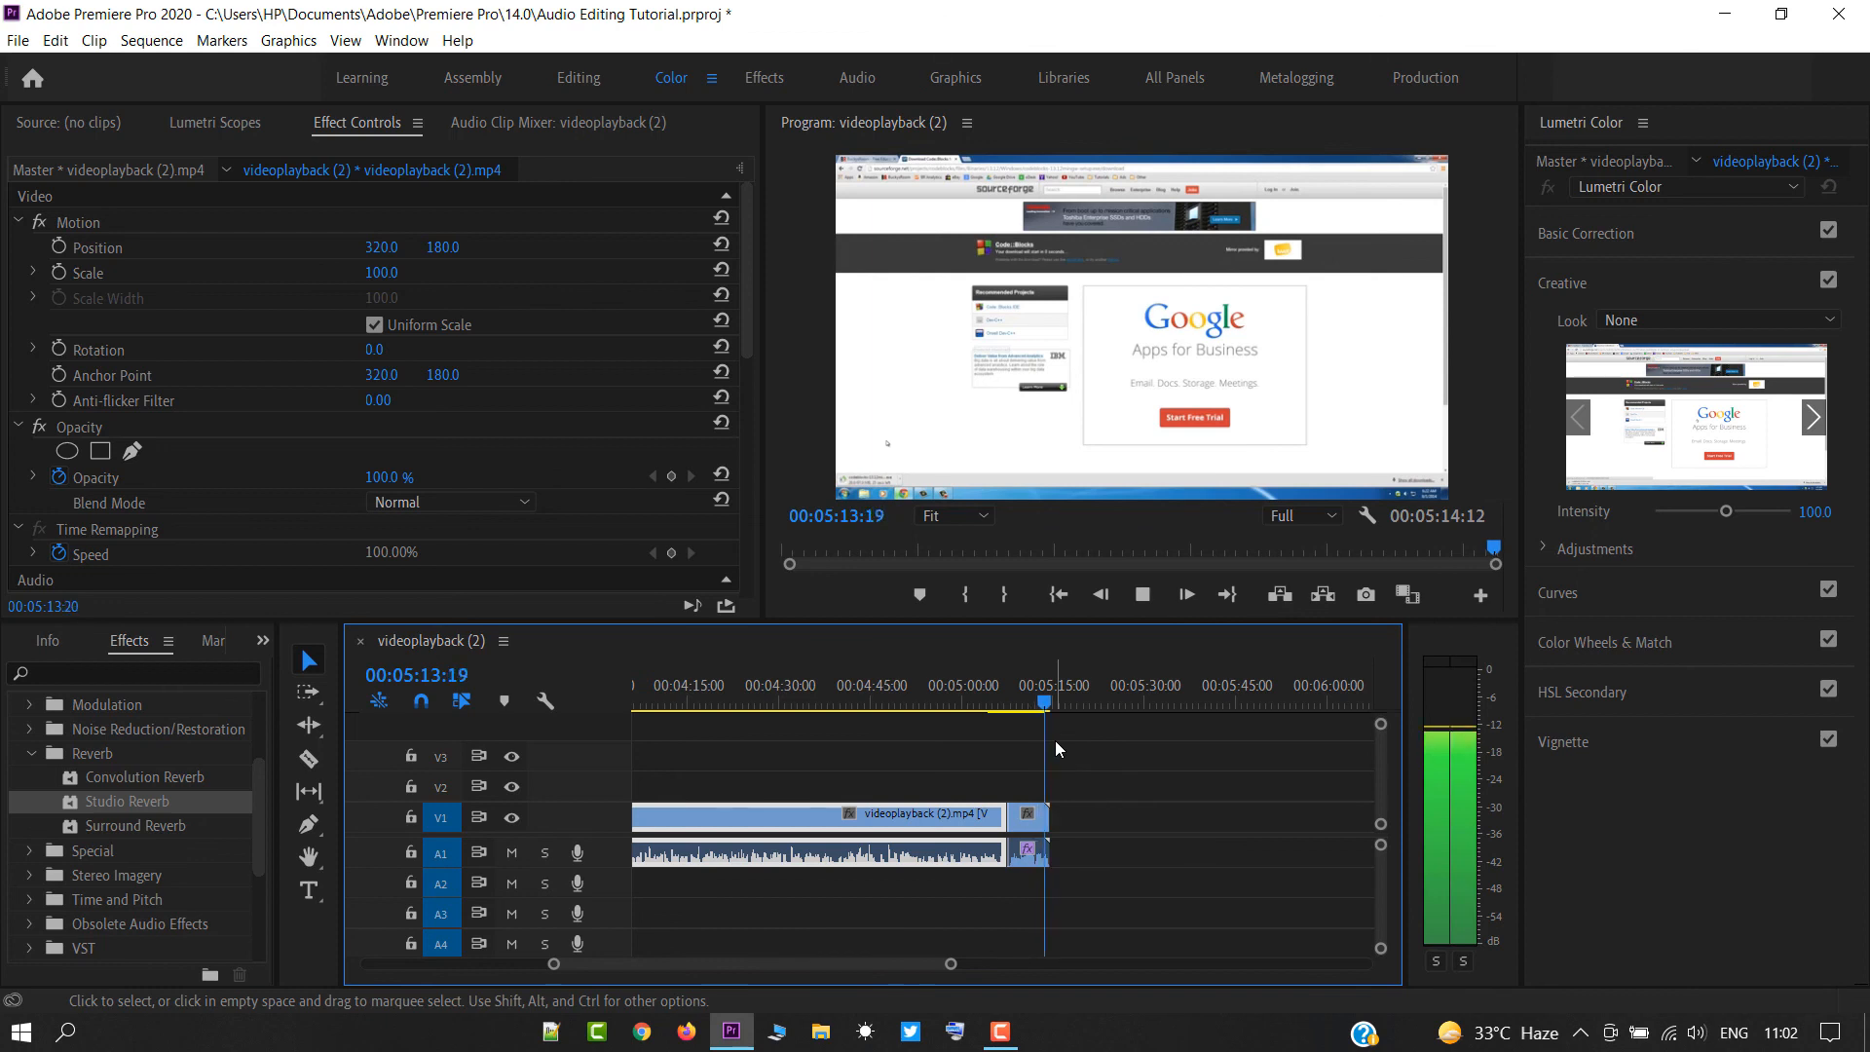
scroll(1055, 750, up, 2)
scroll(1054, 762, up, 2)
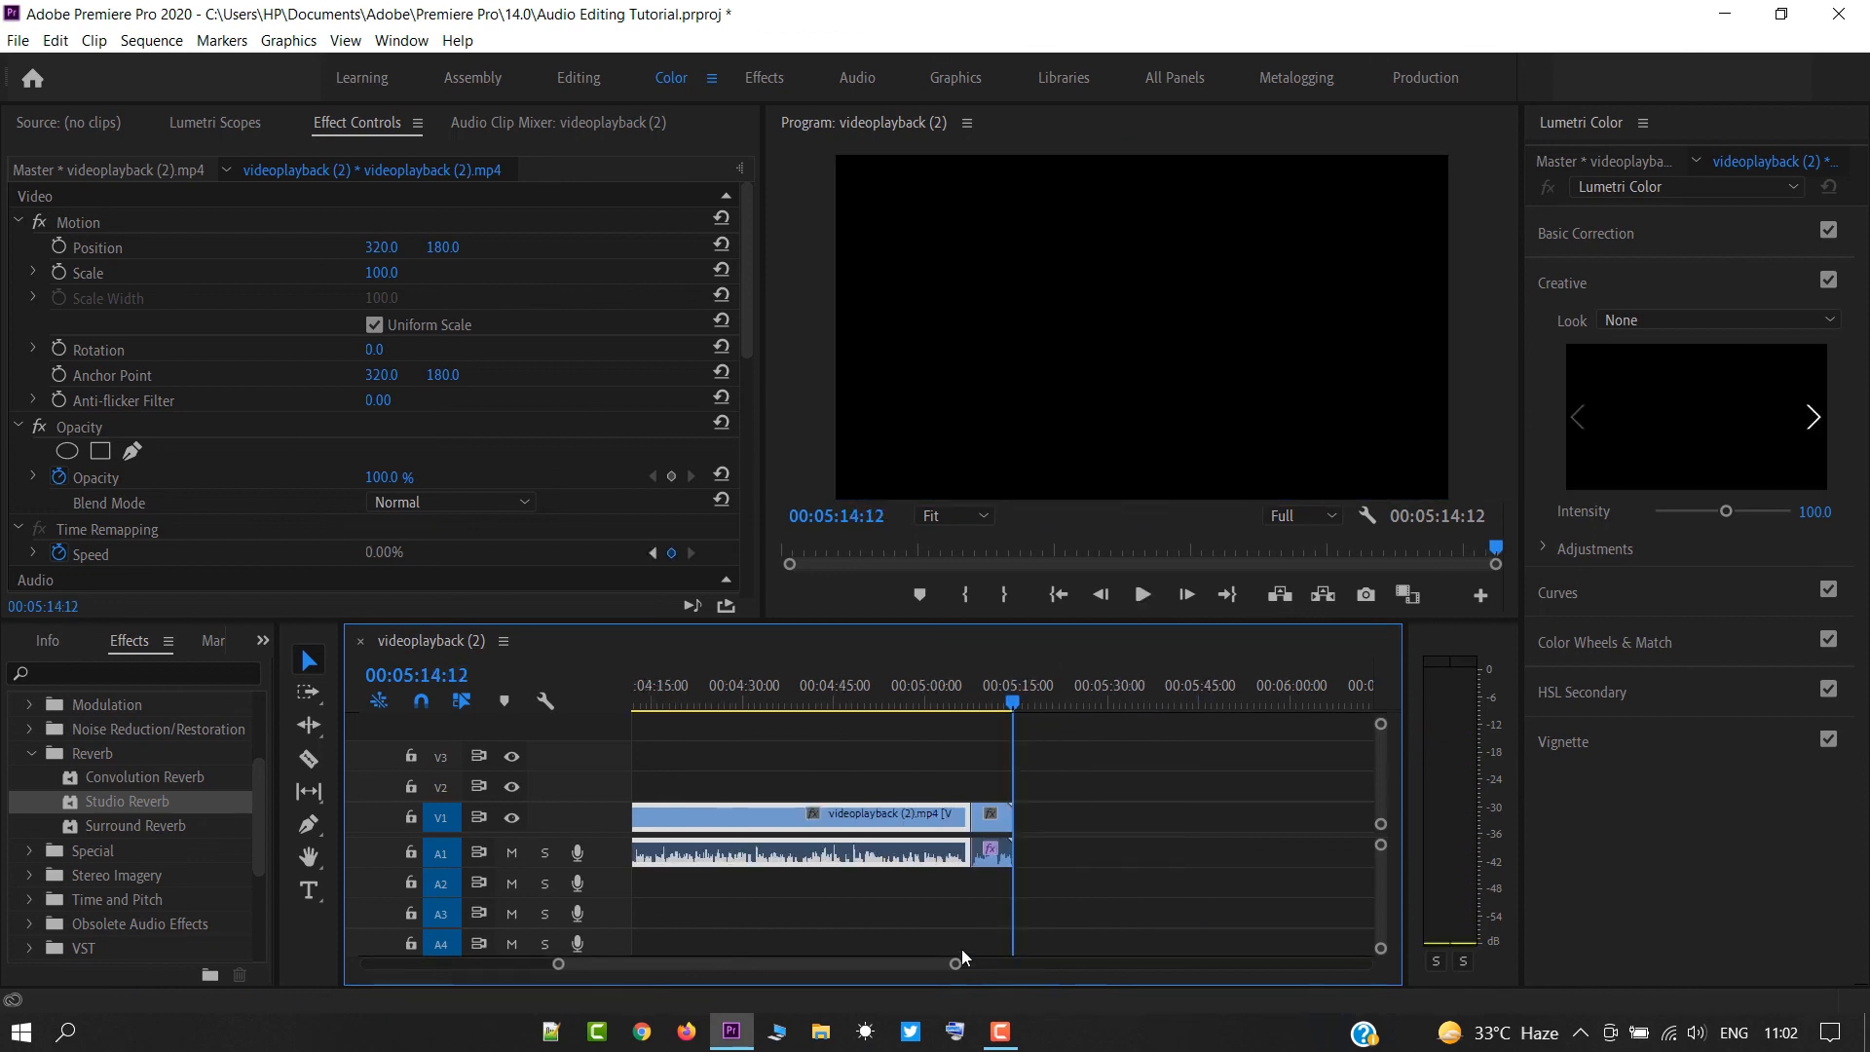
drag(932, 964, 721, 939)
click(736, 901)
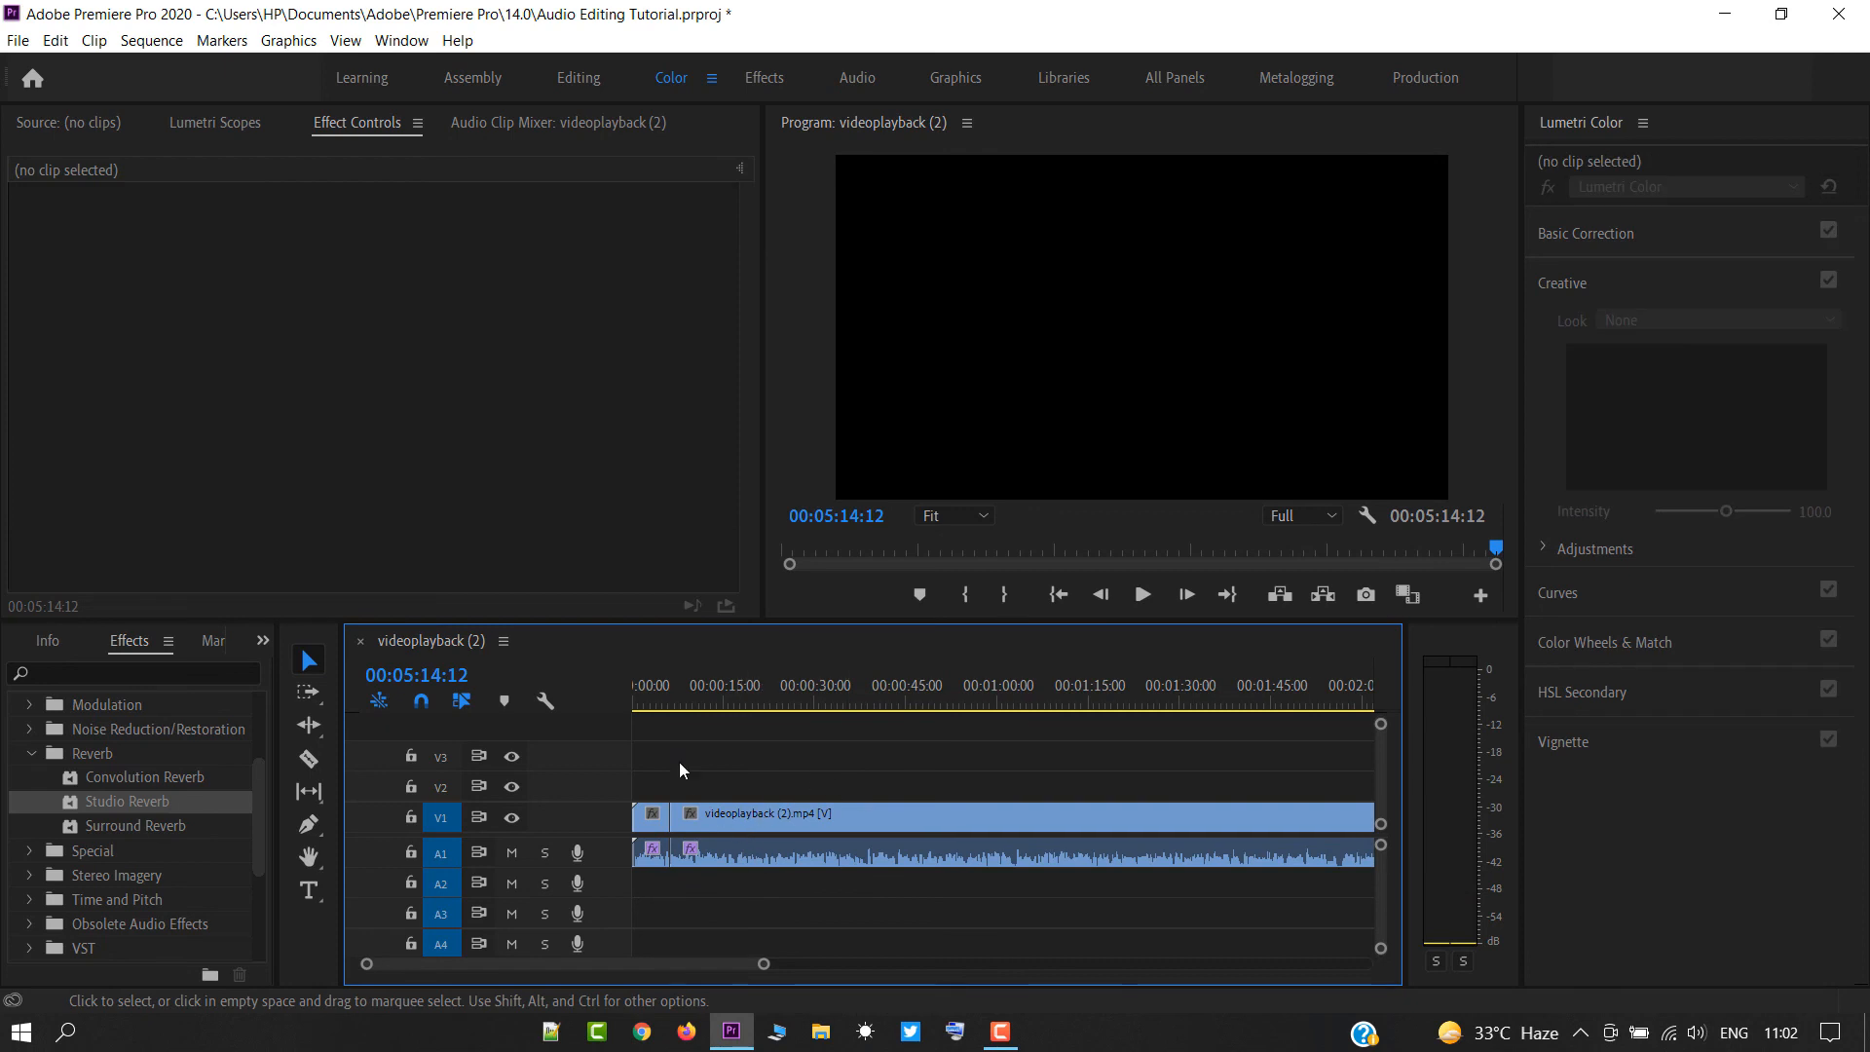
click(706, 823)
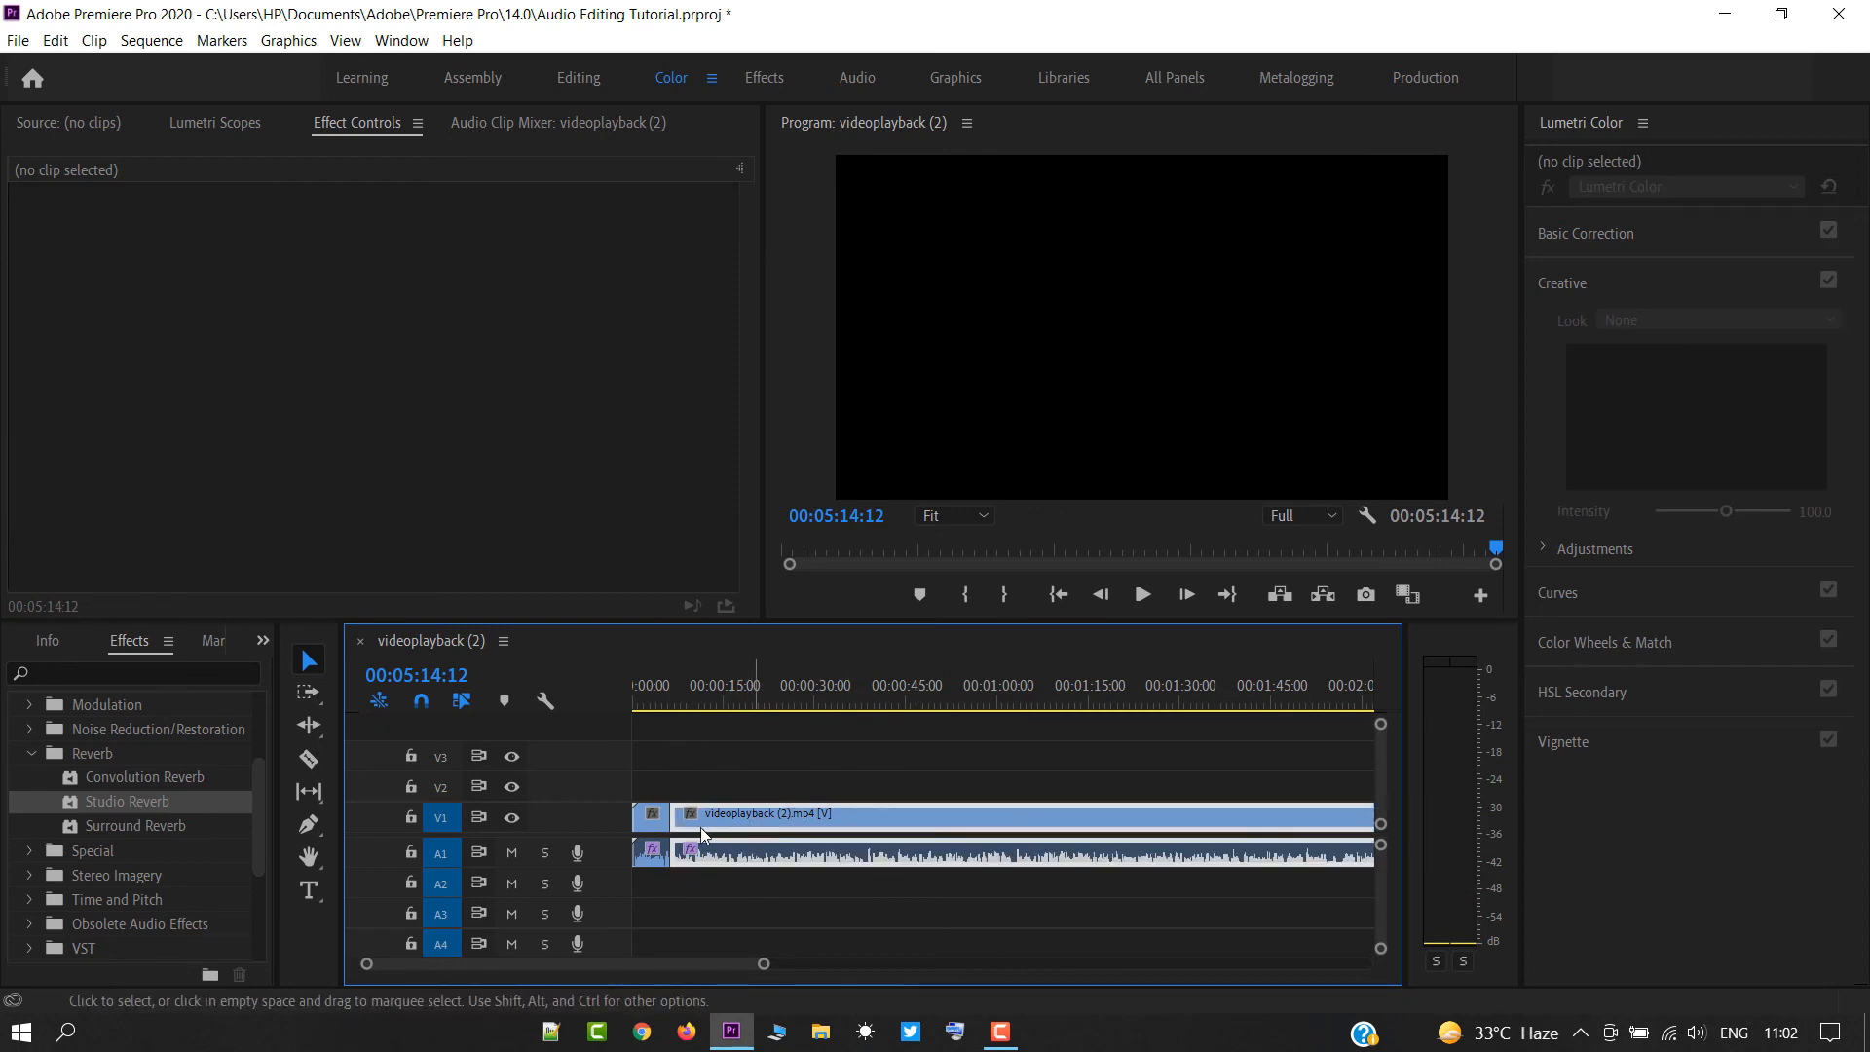
click(646, 828)
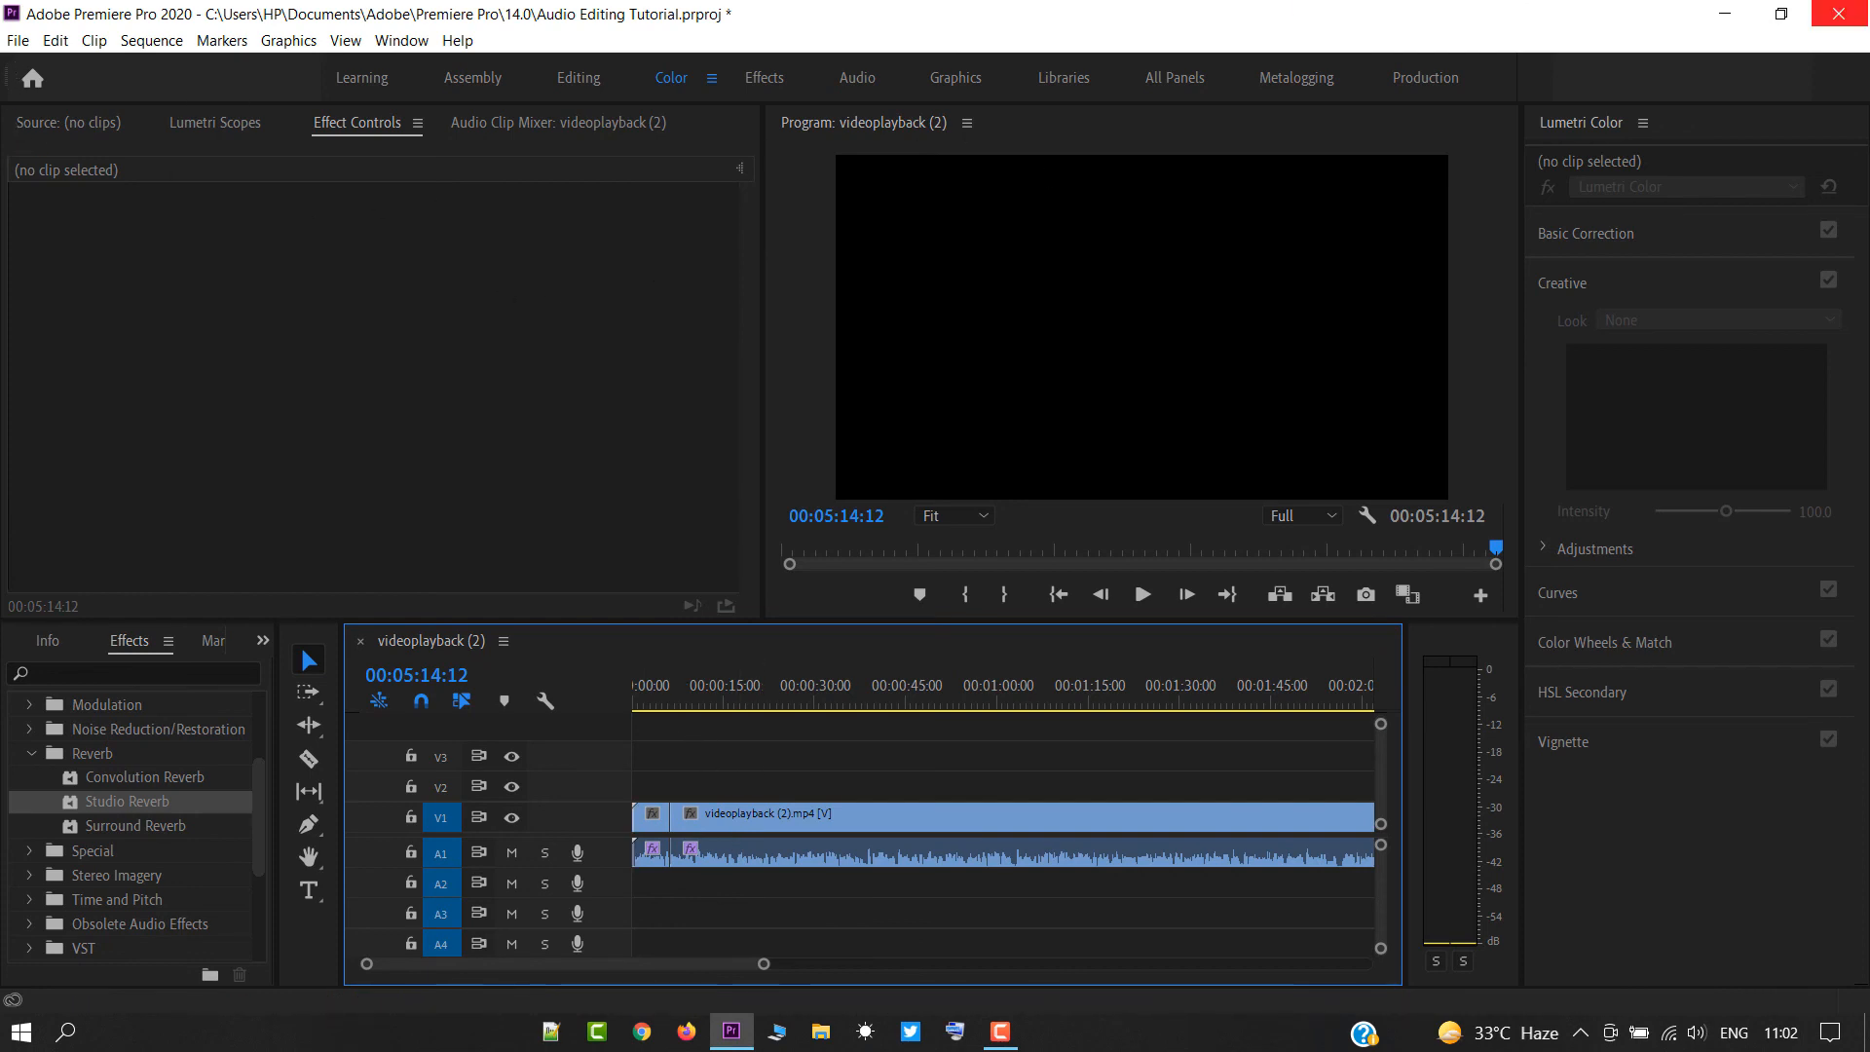
Close the program without saving the changes to Audio Editing Tutorial.prproj.
click(1839, 14)
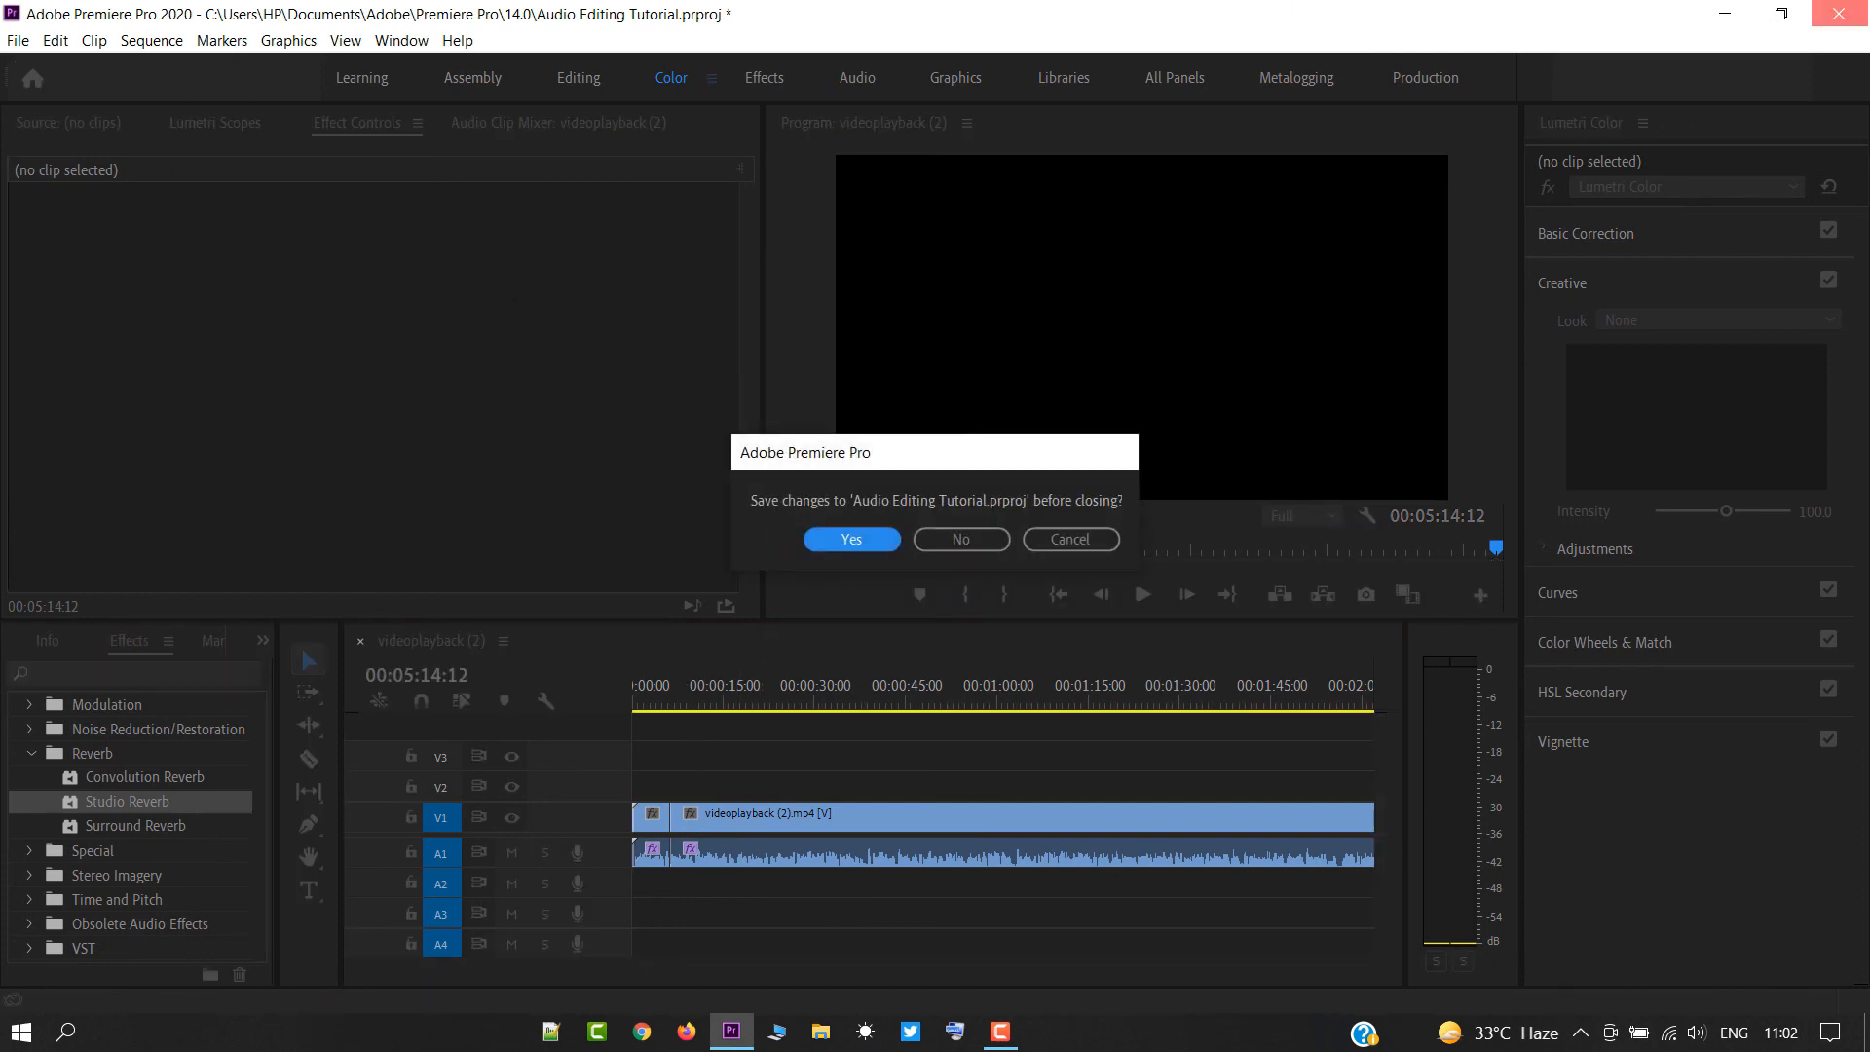
click(978, 545)
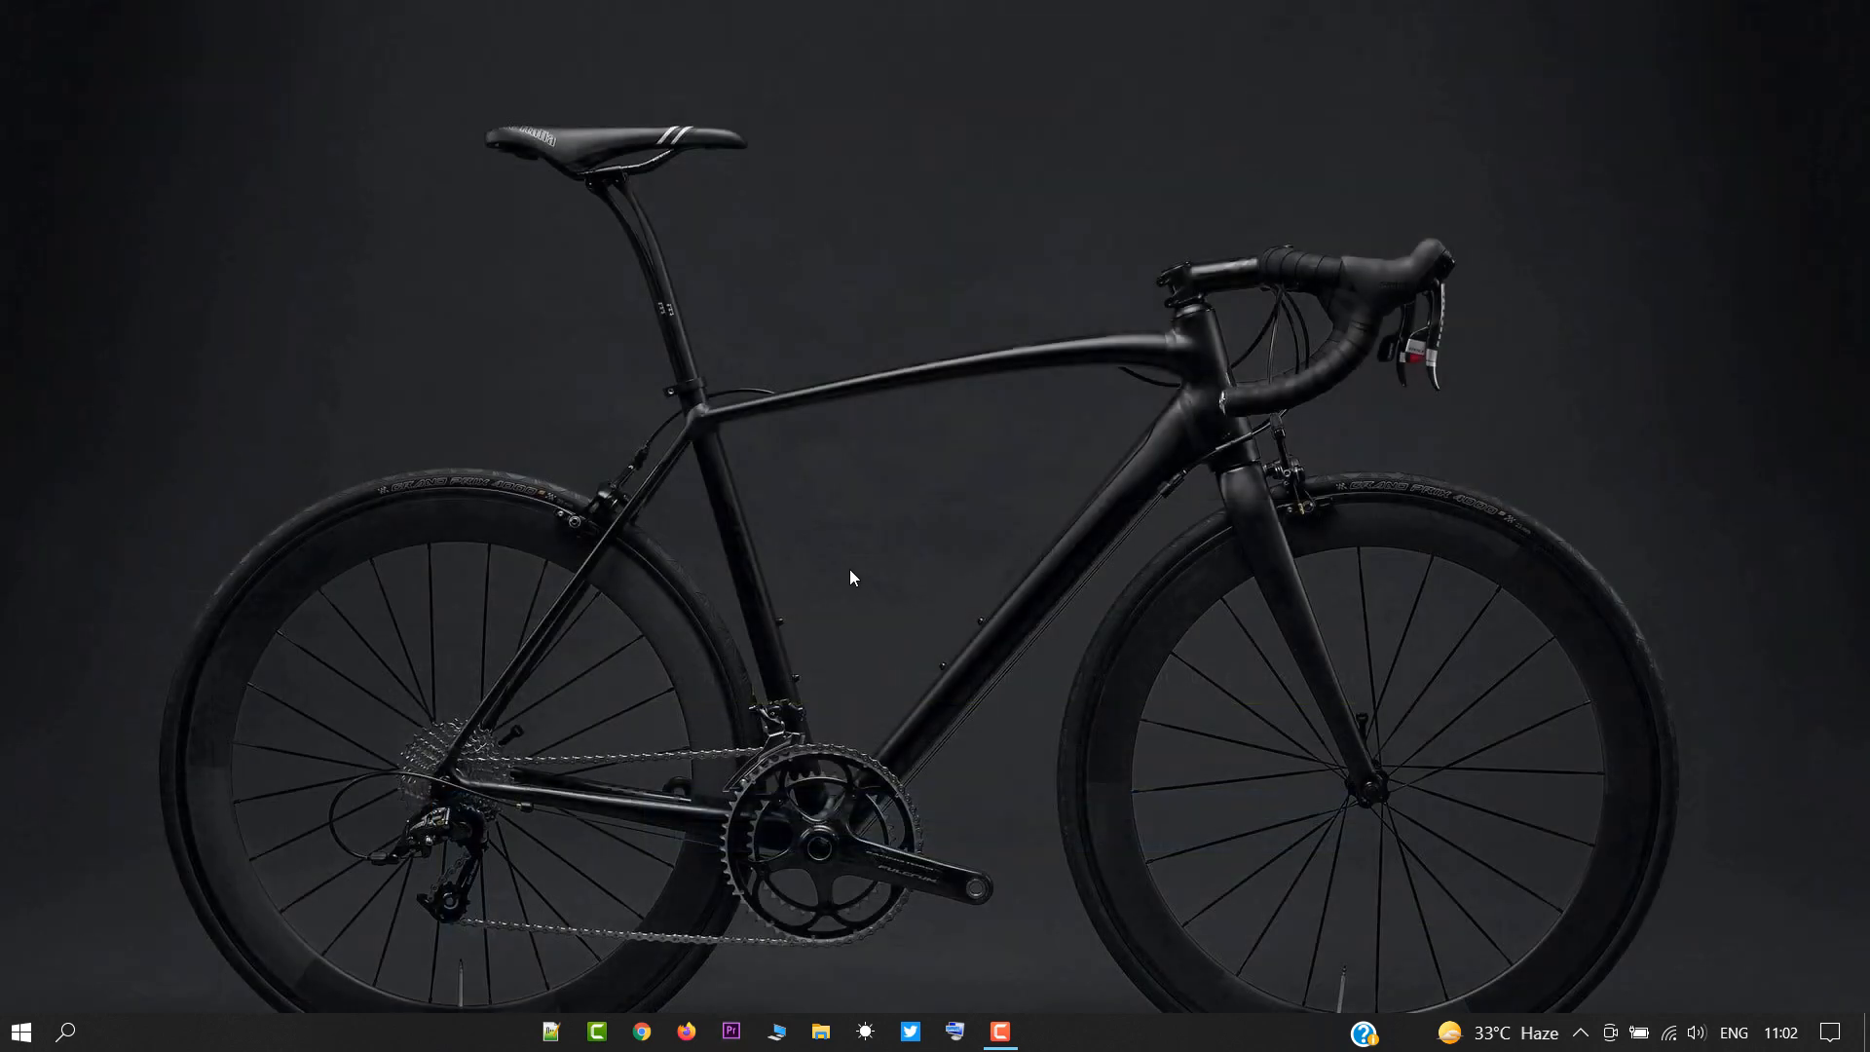
mouse_move(1006, 1045)
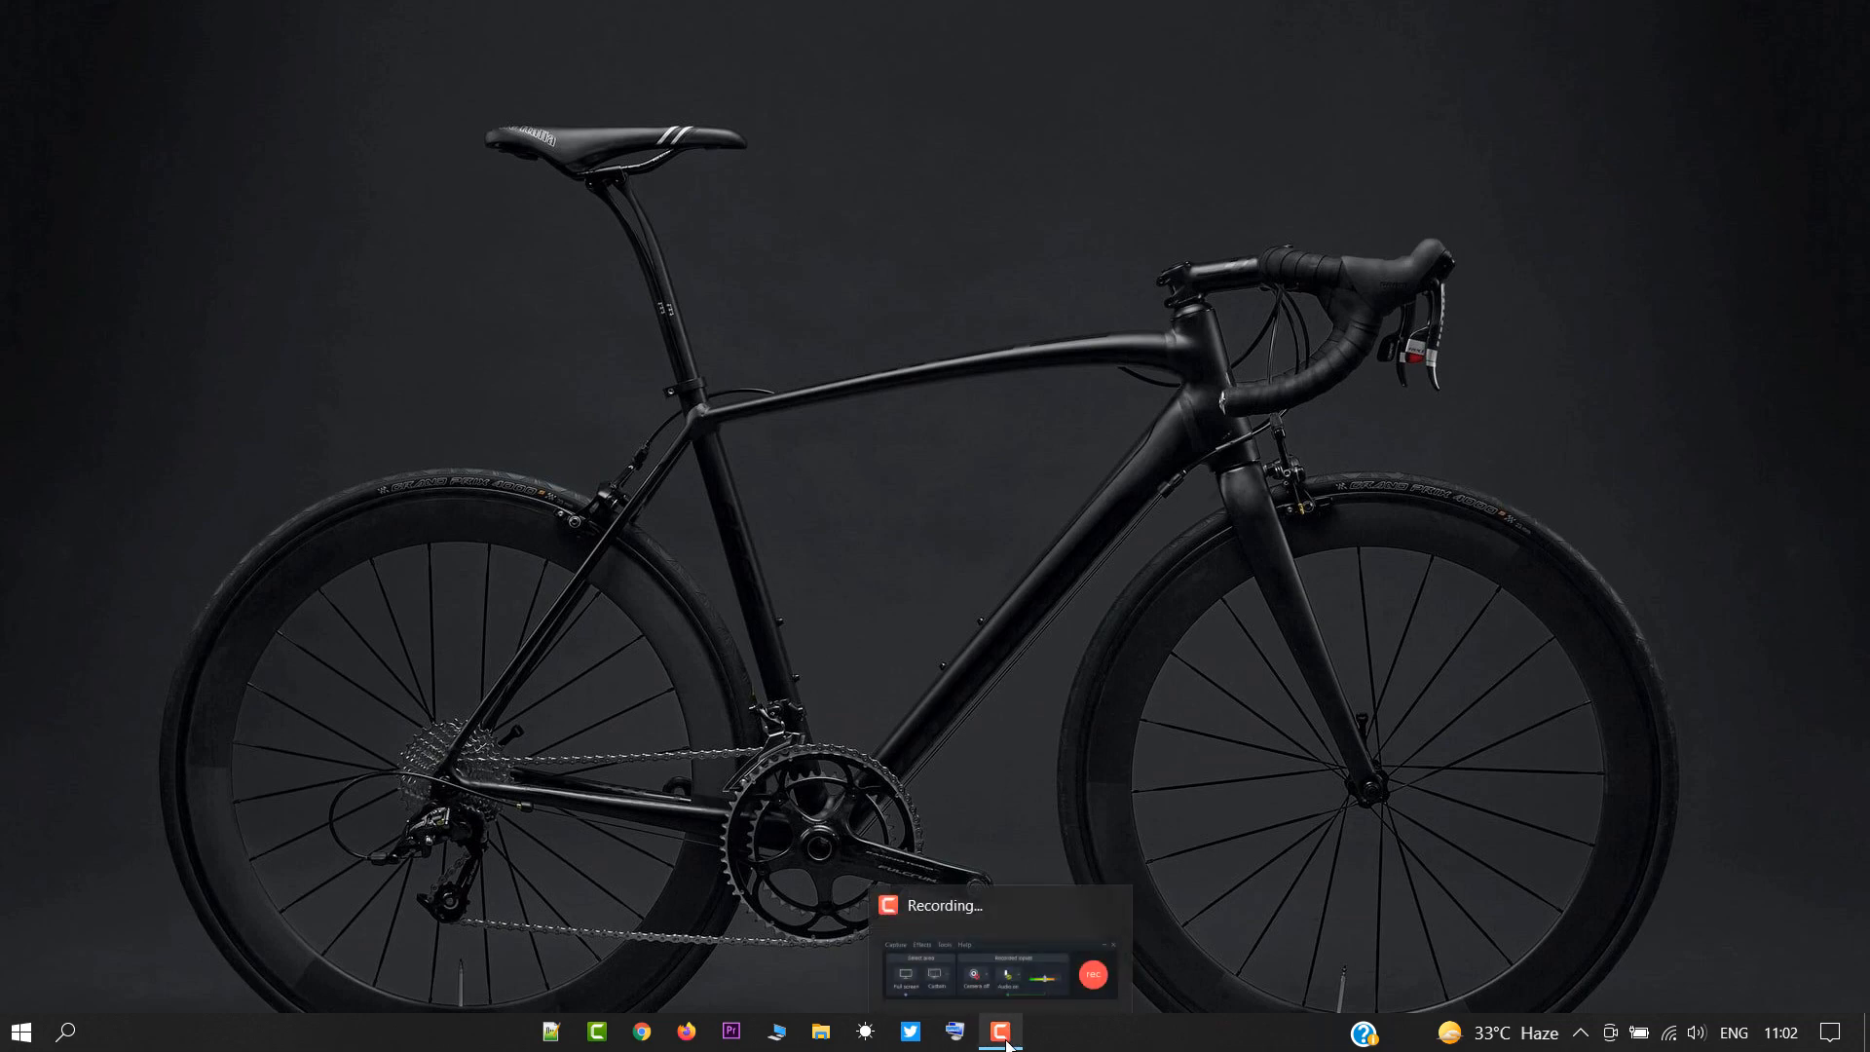